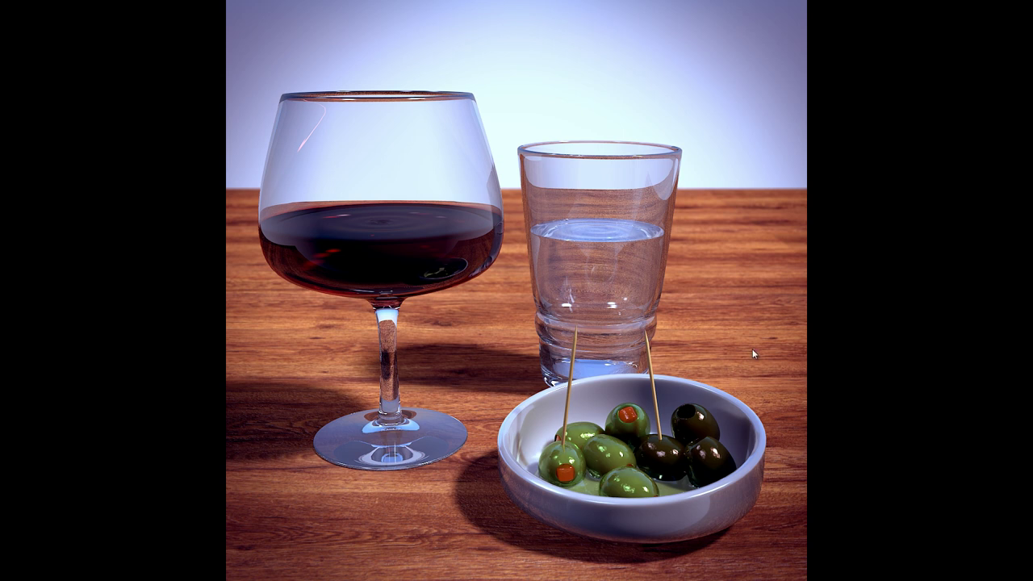
# Close the reference render of the wine glass, tumbler and olive bowl and switch to the Blender scene
pyautogui.press('Escape')
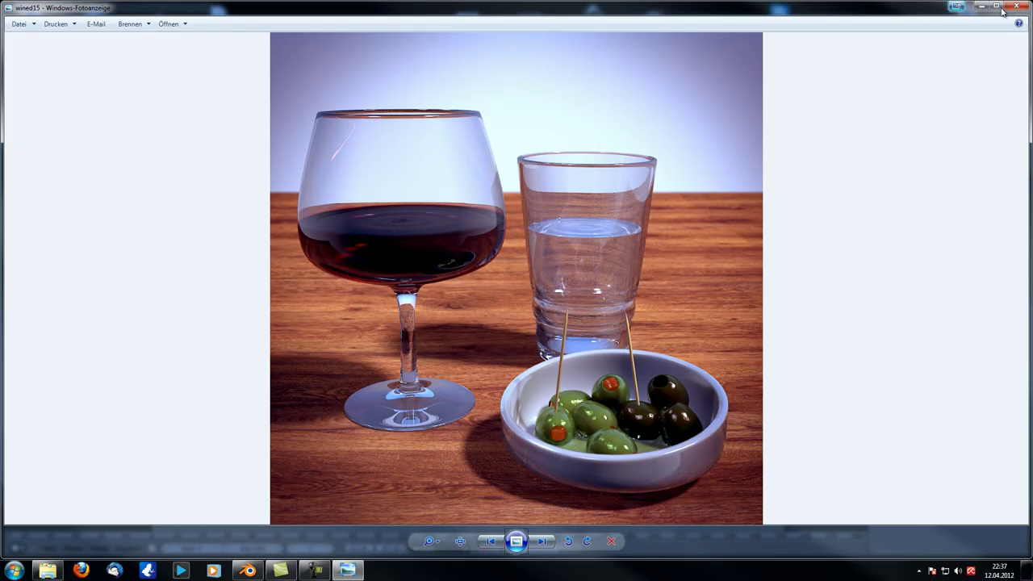
pyautogui.click(1014, 8)
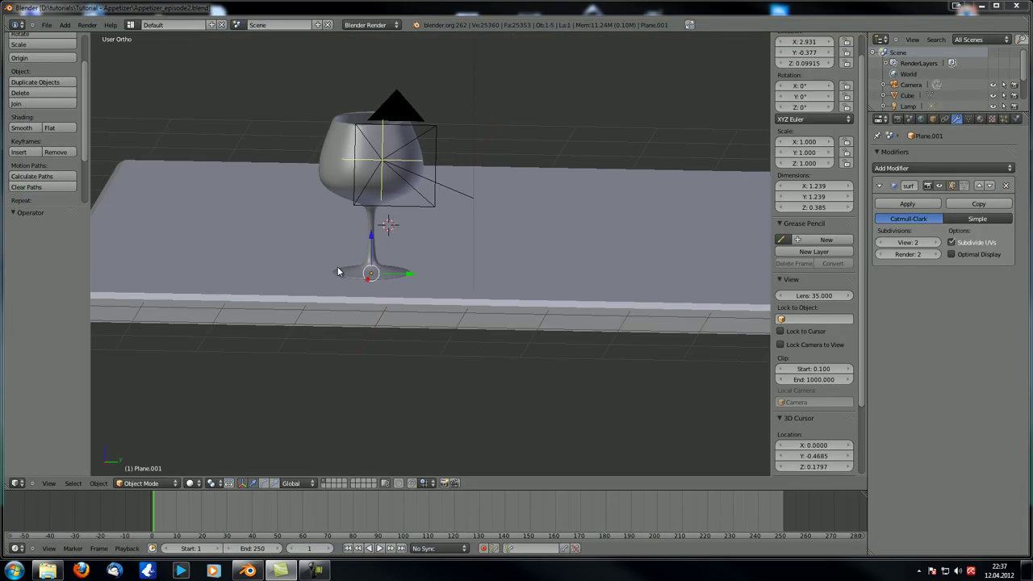
pyautogui.moveTo(353, 288); pyautogui.dragTo(299, 287, button='middle')
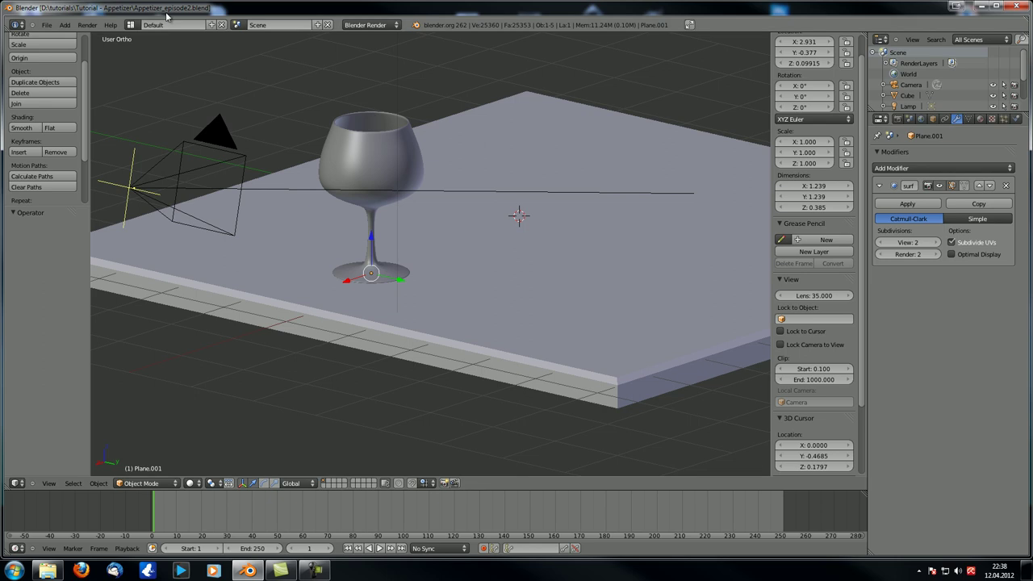
# Add a mesh circle with 6 vertices and a radius of 1.000, and fill it
pyautogui.moveTo(269, 226); pyautogui.dragTo(291, 222, button='middle')
pyautogui.moveTo(370, 286); pyautogui.dragTo(361, 278, button='middle')
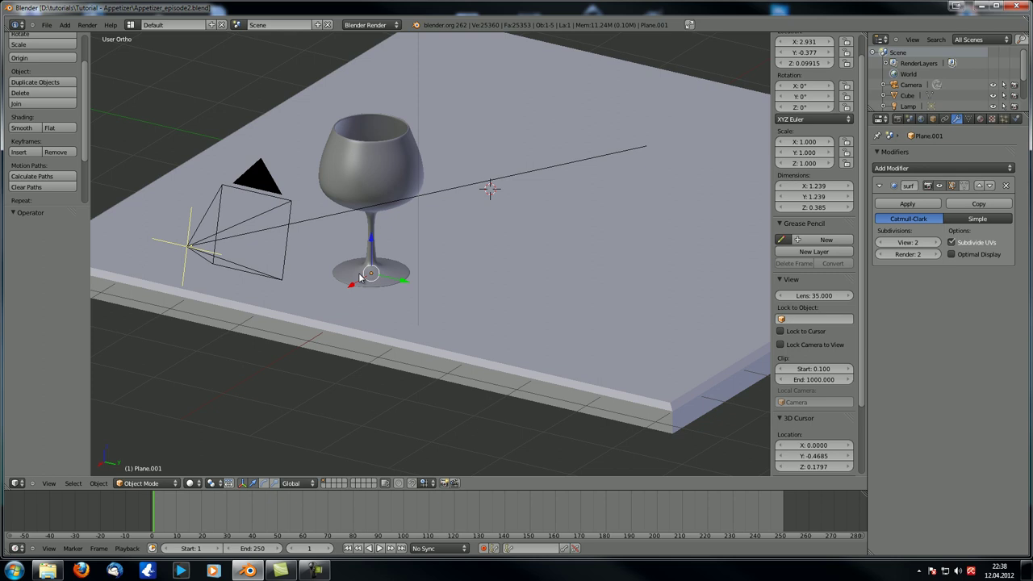
pyautogui.hotkey('shift', 'a')
pyautogui.moveTo(361, 277)
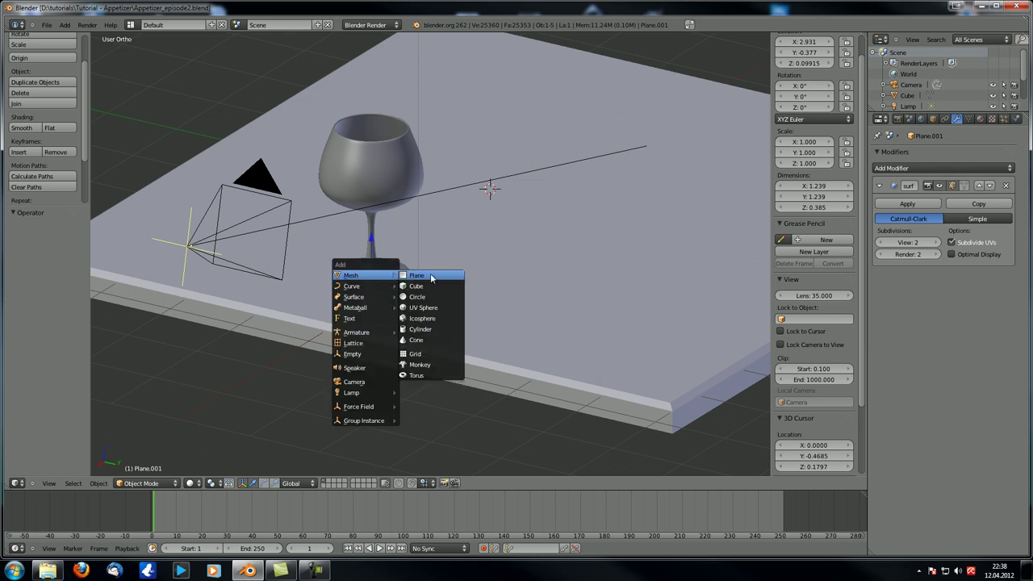
pyautogui.click(432, 300)
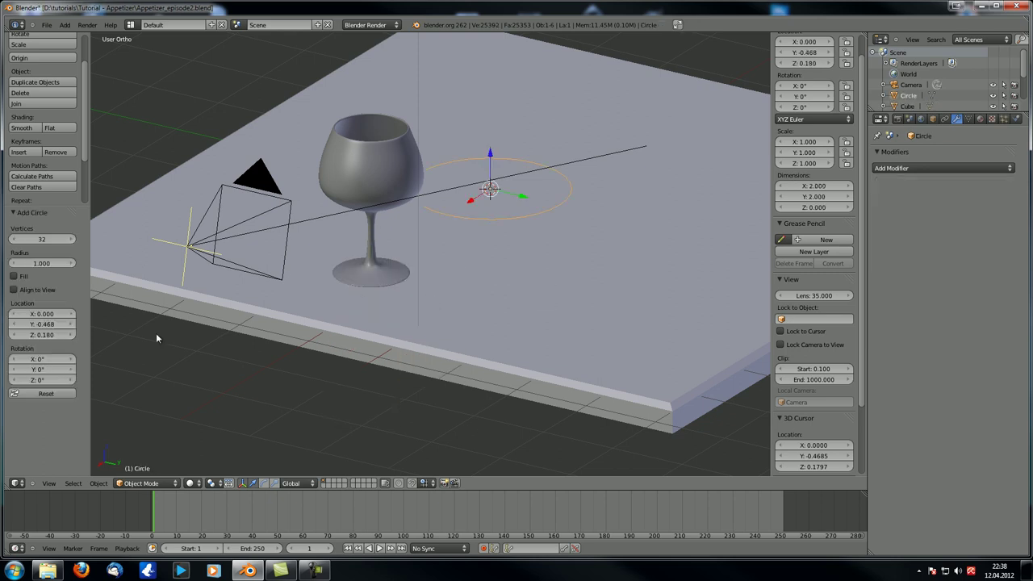
pyautogui.click(39, 239)
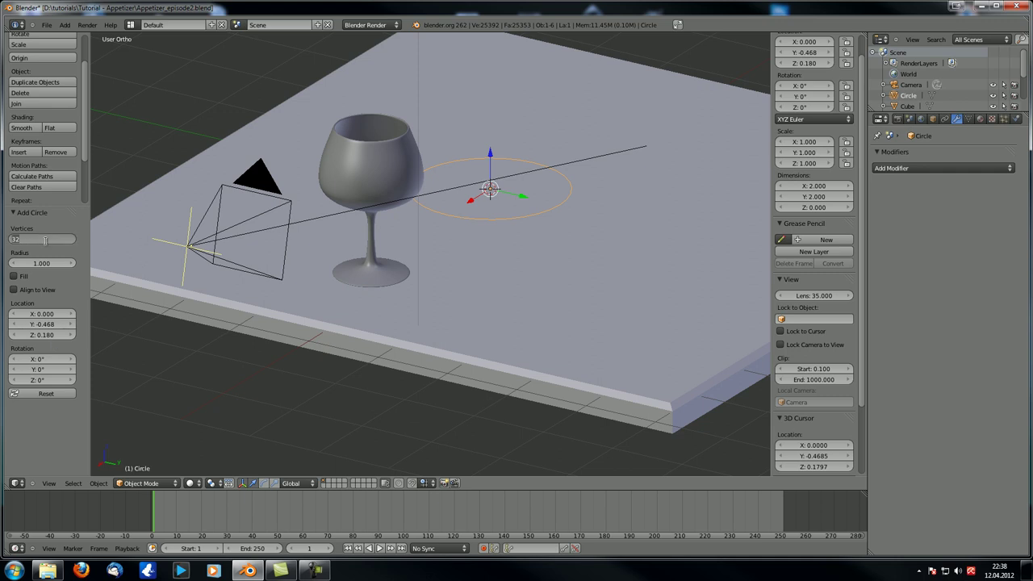
pyautogui.press('Return')
pyautogui.keyDown('ctrl'); pyautogui.scroll(-2, 46, 240); pyautogui.keyUp('ctrl')
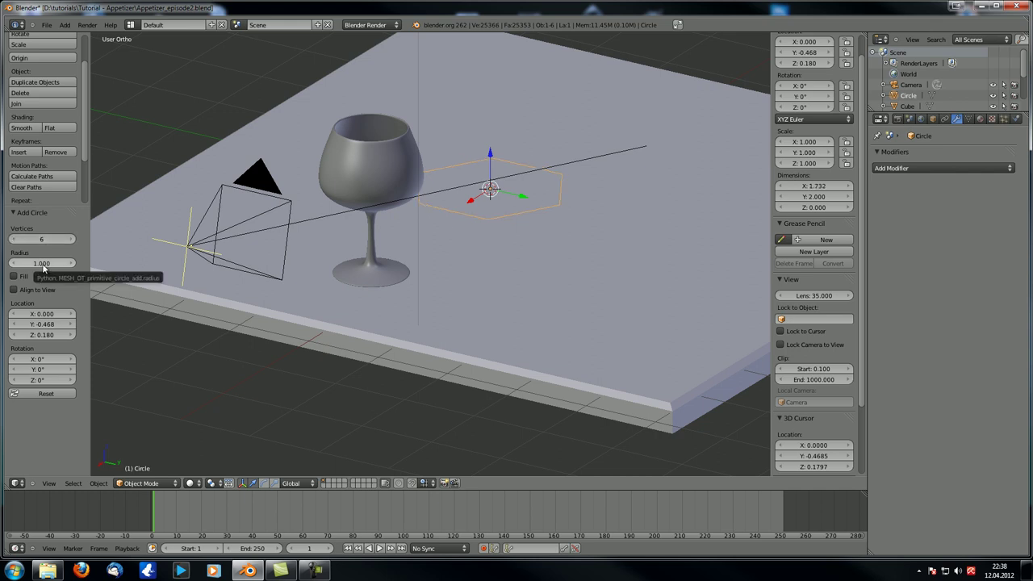
pyautogui.moveTo(109, 278); pyautogui.dragTo(64, 282, button='middle')
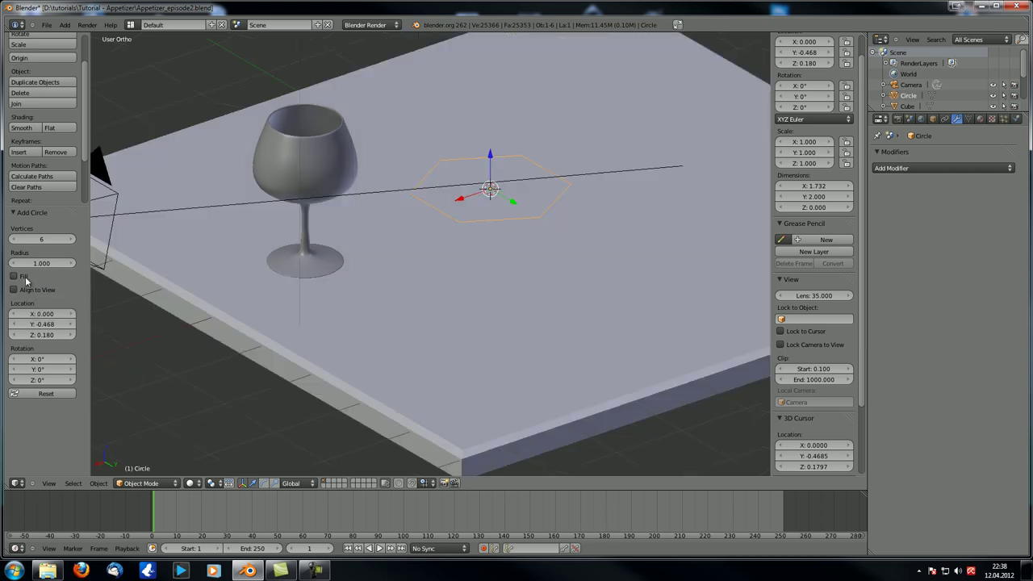
pyautogui.click(14, 277)
# Move the hexagonal circle in top view to about X 2.29, Y 1.05, behind the wine glass
pyautogui.moveTo(504, 282)
pyautogui.mouseDown(button='middle')
pyautogui.moveTo(532, 271)
pyautogui.moveTo(523, 277)
pyautogui.mouseUp(button='middle')
pyautogui.moveTo(477, 223); pyautogui.dragTo(497, 225, button='middle')
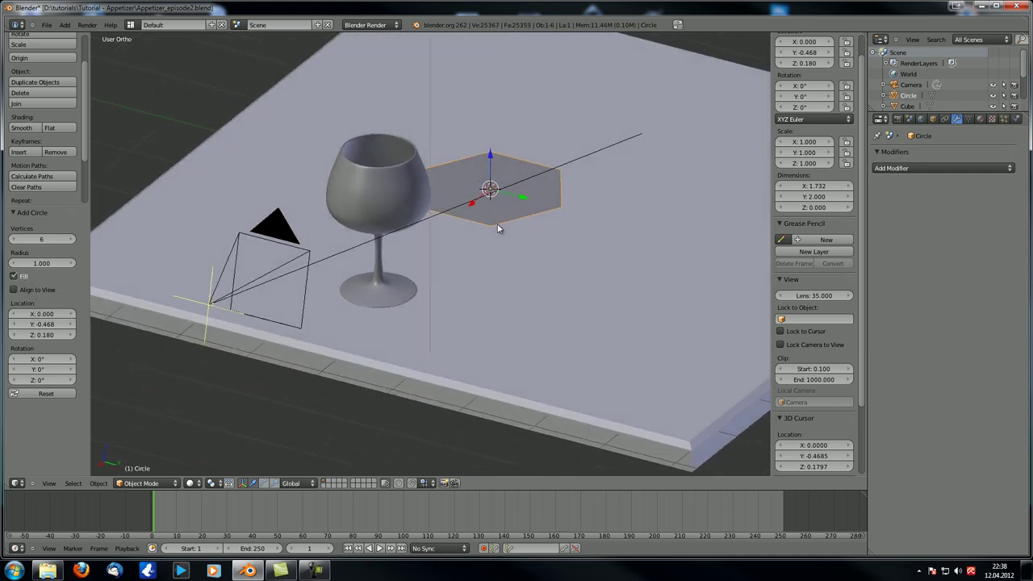
pyautogui.press('KP_7')
pyautogui.scroll(-3, 497, 223)
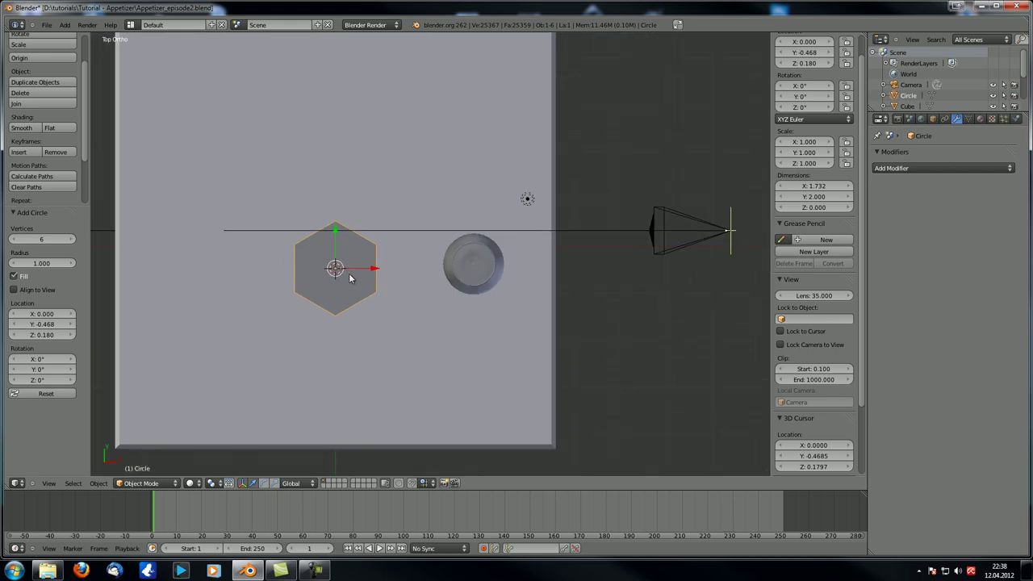
pyautogui.press('g')
pyautogui.click(457, 201)
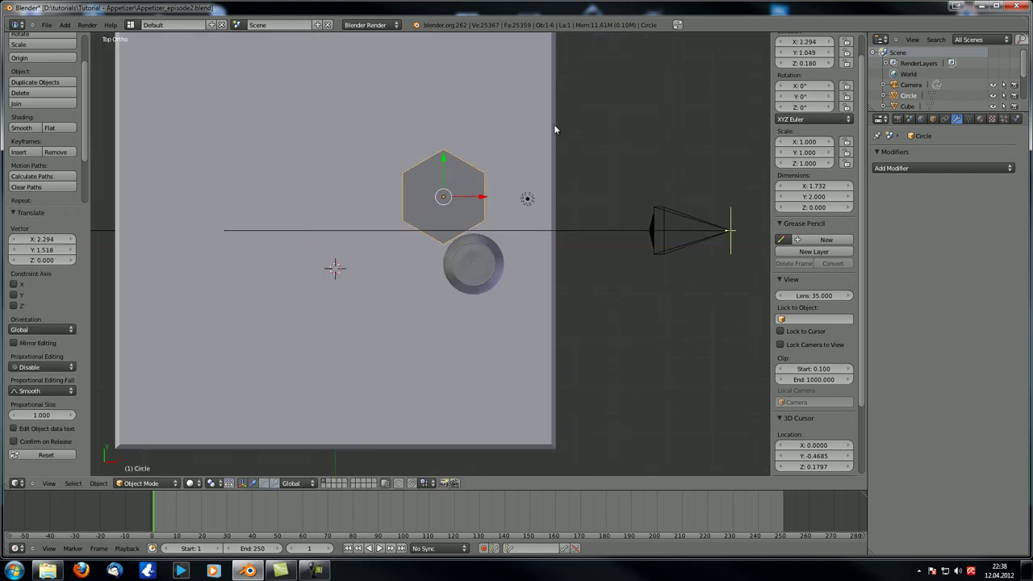
# Scale the hexagon down to about 0.48 and move it to about X 2.41, Y 0.70
pyautogui.press('s')
pyautogui.click(490, 166)
pyautogui.press('g')
pyautogui.click(494, 182)
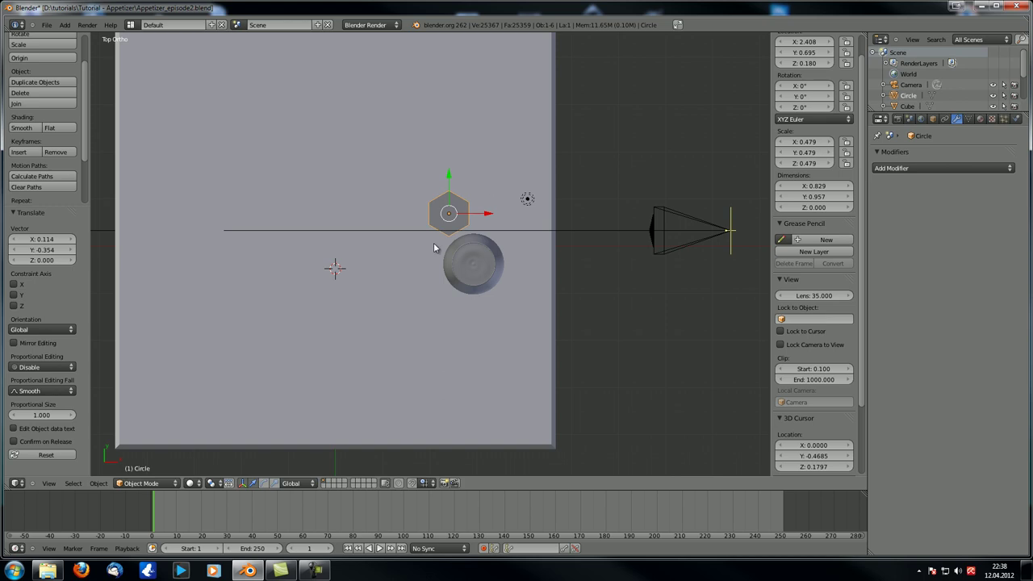
# Shift the hexagon further from the wine glass, to about X 2.04, Y 0.83
pyautogui.moveTo(424, 241); pyautogui.dragTo(454, 255, button='middle')
pyautogui.press('KP_7')
pyautogui.press('g')
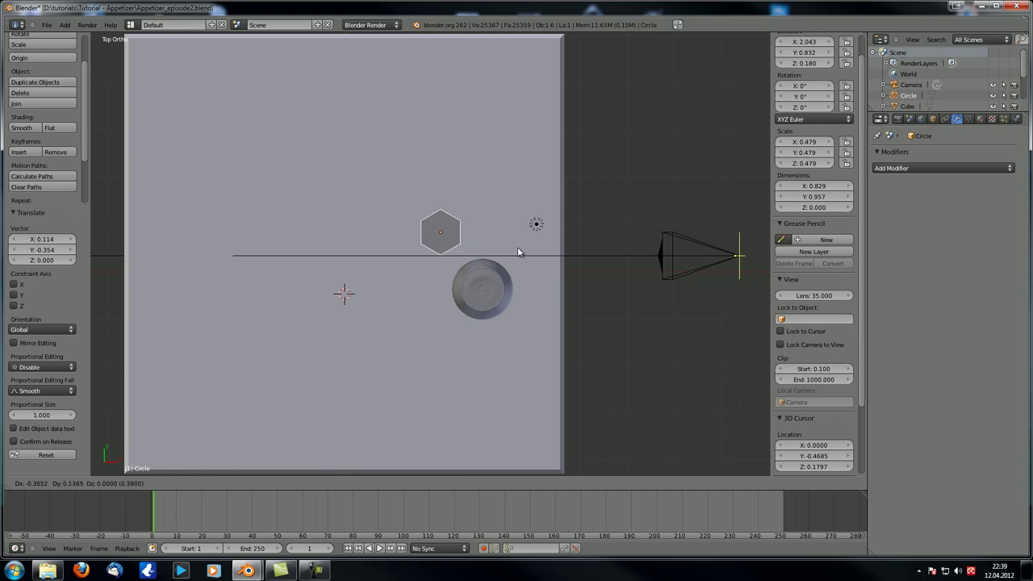
pyautogui.click(518, 247)
# Lower the hexagon along Z by about 0.077 so that it rests on the tabletop
pyautogui.moveTo(461, 292); pyautogui.dragTo(252, 235, button='middle')
pyautogui.scroll(4, 561, 274)
pyautogui.scroll(-5, 563, 278)
pyautogui.moveTo(563, 279); pyautogui.dragTo(566, 205, button='middle')
pyautogui.press('KP_1')
pyautogui.scroll(9, 565, 202)
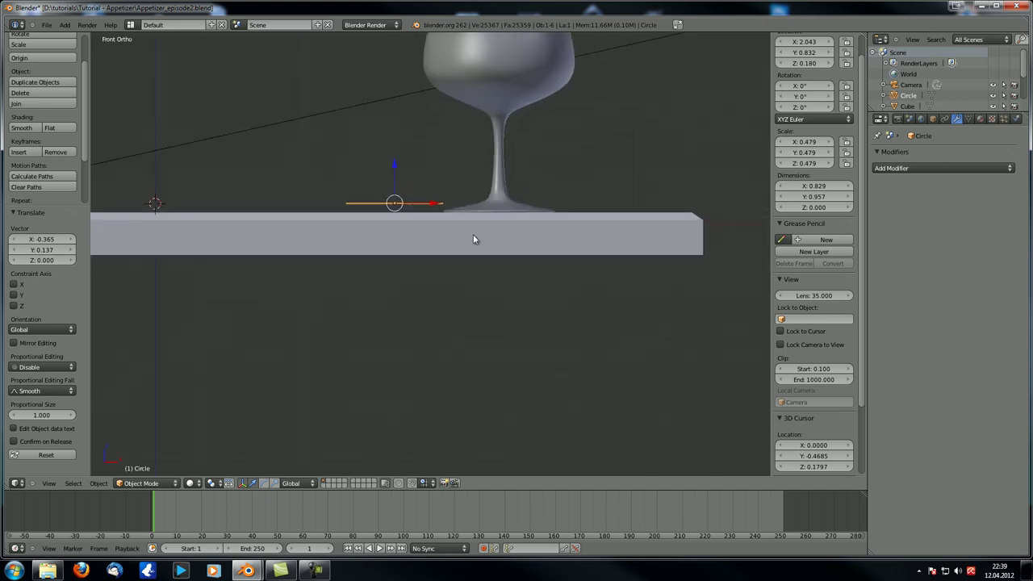
pyautogui.keyDown('shift'); pyautogui.moveTo(355, 212); pyautogui.dragTo(412, 259, button='middle'); pyautogui.keyUp('shift')
pyautogui.scroll(2, 412, 259)
pyautogui.moveTo(388, 100); pyautogui.dragTo(382, 137)
# Enter Edit Mode on the hexagon and select its outer edge loop
pyautogui.scroll(-5, 576, 215)
pyautogui.moveTo(576, 215); pyautogui.dragTo(363, 230, button='middle')
pyautogui.scroll(-3, 482, 251)
pyautogui.moveTo(483, 251); pyautogui.dragTo(424, 194, button='middle')
pyautogui.scroll(3, 494, 257)
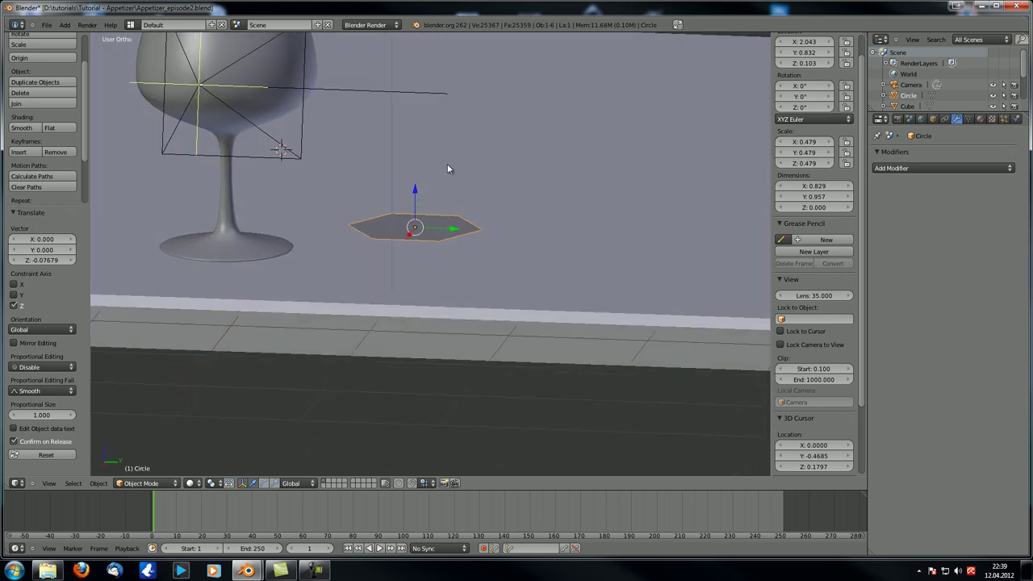
pyautogui.moveTo(396, 280); pyautogui.dragTo(369, 283, button='middle')
pyautogui.press('Tab')
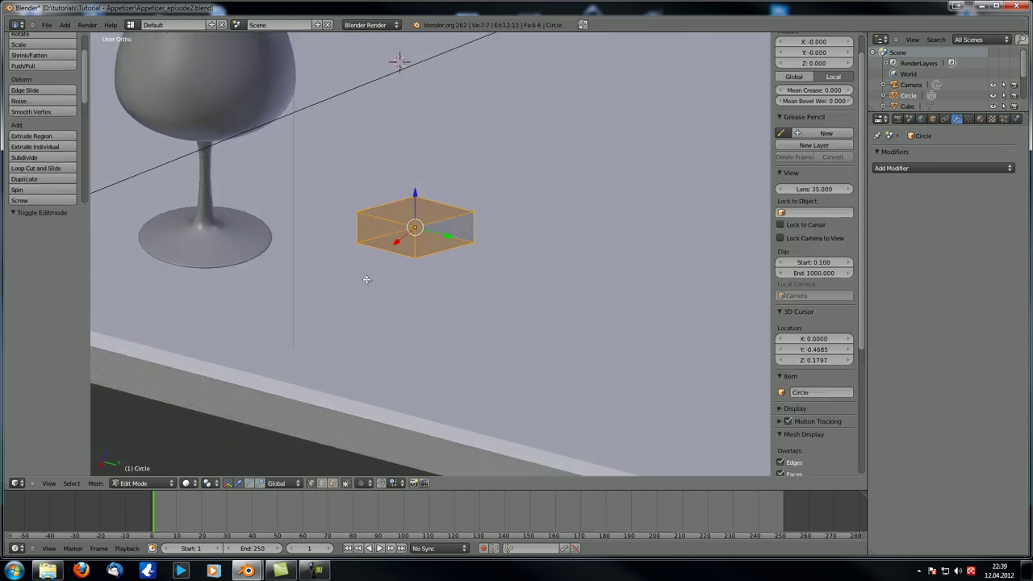
pyautogui.moveTo(429, 242); pyautogui.dragTo(434, 242, button='middle')
pyautogui.keyDown('alt'); pyautogui.rightClick(436, 243); pyautogui.keyUp('alt')
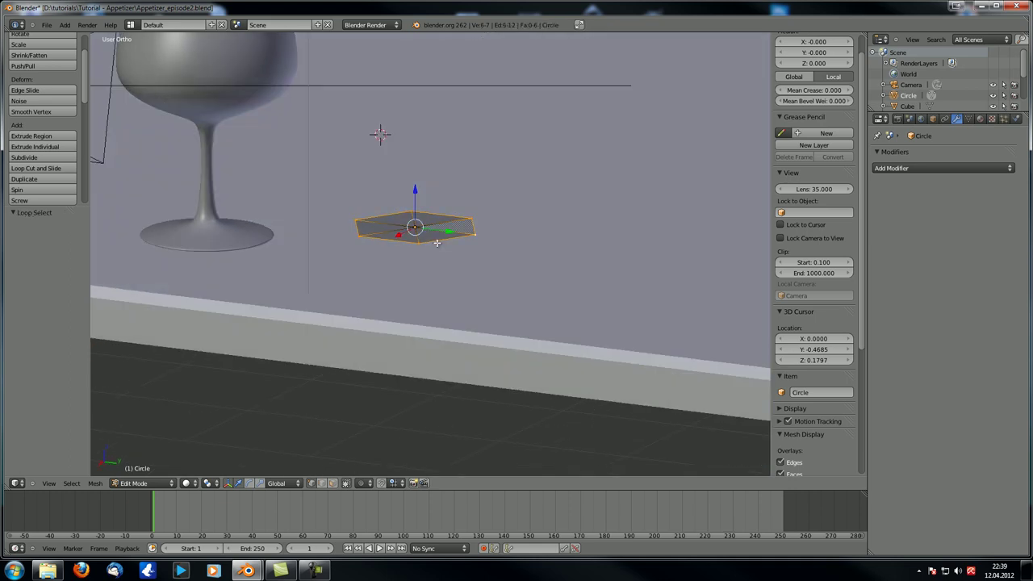
pyautogui.moveTo(467, 261)
pyautogui.mouseDown(button='middle')
pyautogui.moveTo(451, 244)
pyautogui.moveTo(450, 276)
pyautogui.moveTo(456, 263)
pyautogui.mouseUp(button='middle')
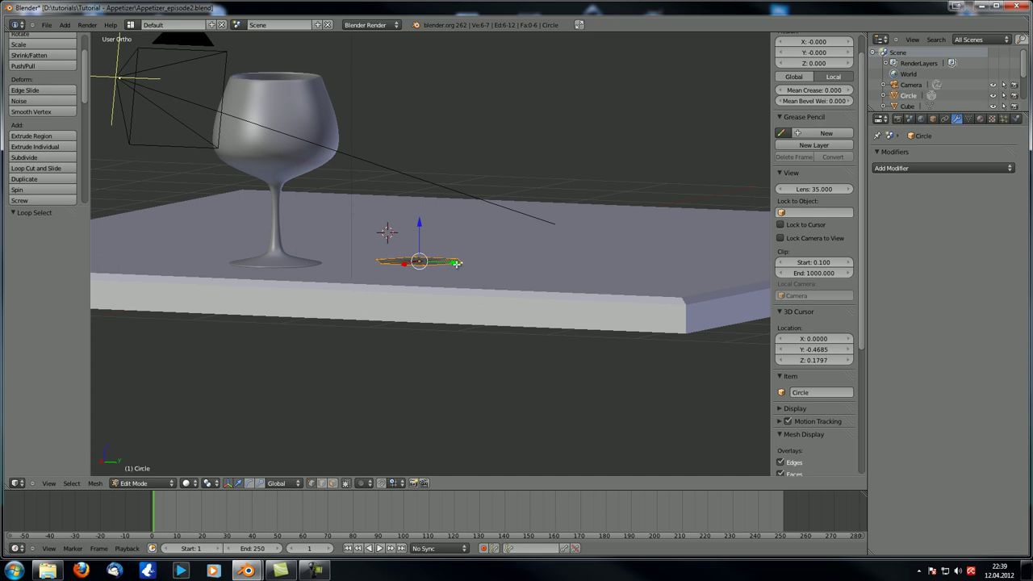
# Extrude the outer edge loop straight up along Z to a local height of about 3.06
pyautogui.press('e')
pyautogui.rightClick(456, 263)
pyautogui.press('g')
pyautogui.press('z')
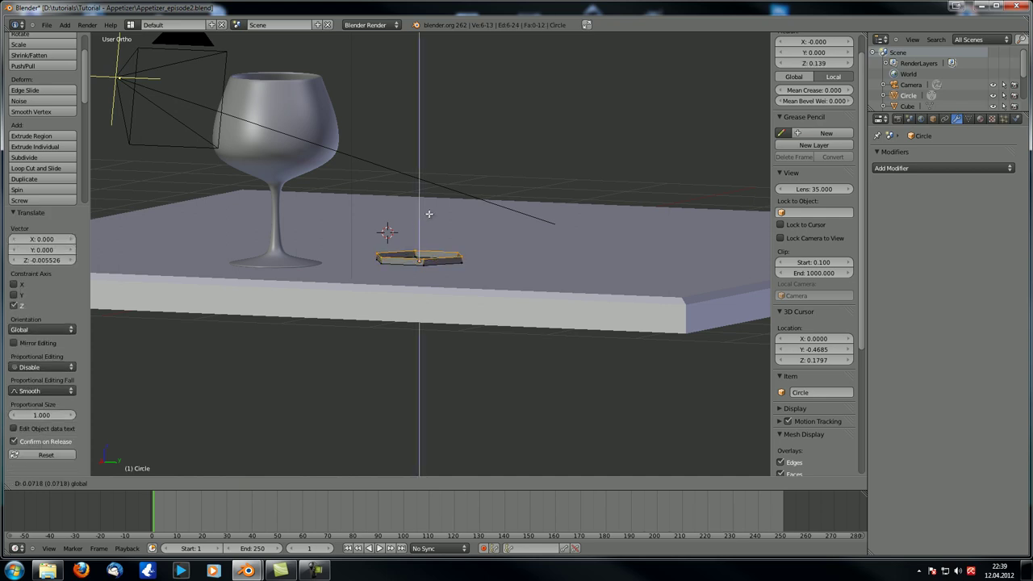
pyautogui.click(438, 101)
pyautogui.press('KP_1')
pyautogui.press('KP_1')
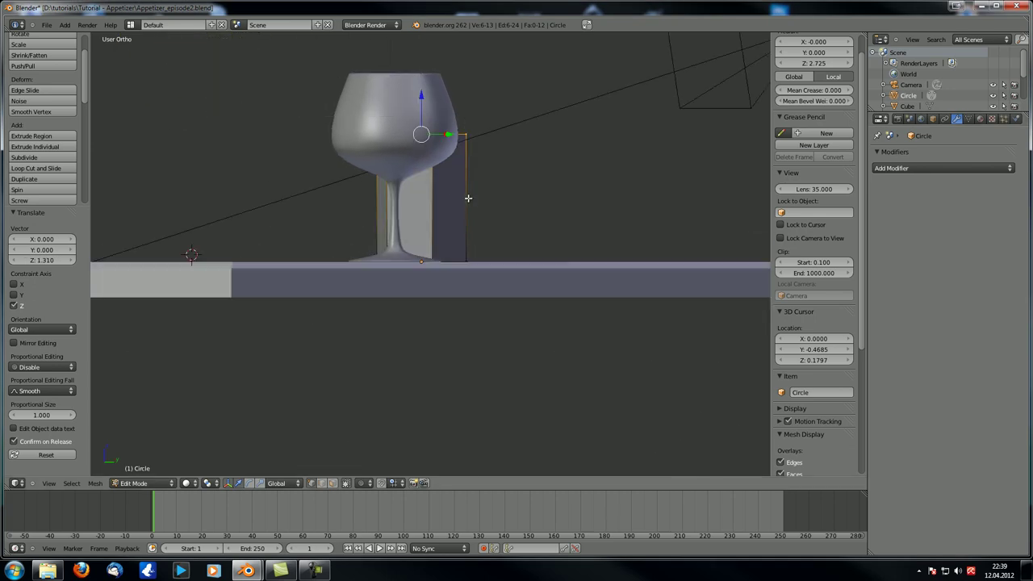
pyautogui.press('g')
pyautogui.press('z')
pyautogui.click(429, 91)
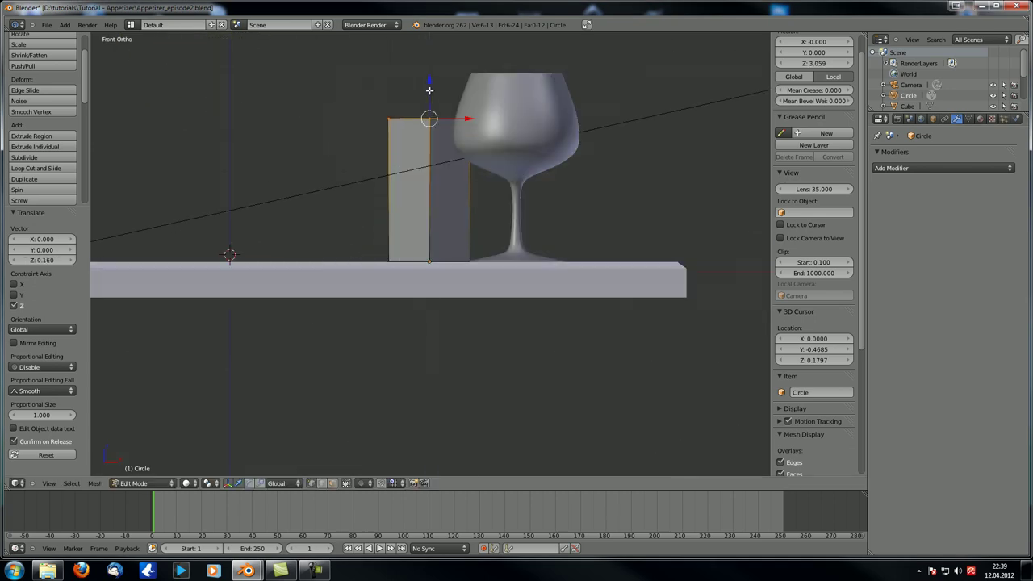
# Widen the tumbler's top edge loop by scaling it to about 1.21
pyautogui.press('KP_3')
pyautogui.press('s')
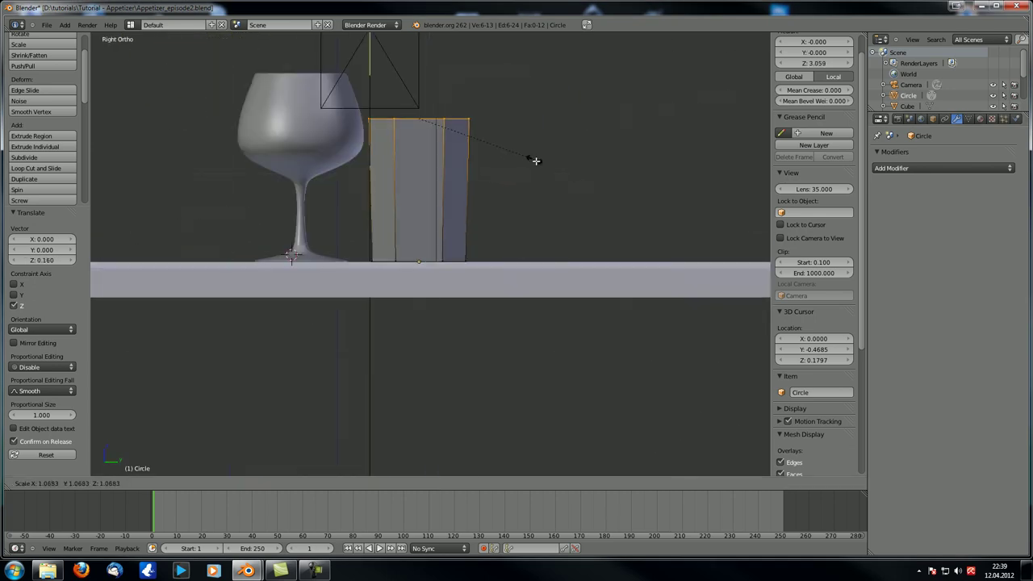
pyautogui.click(549, 168)
pyautogui.scroll(2, 533, 202)
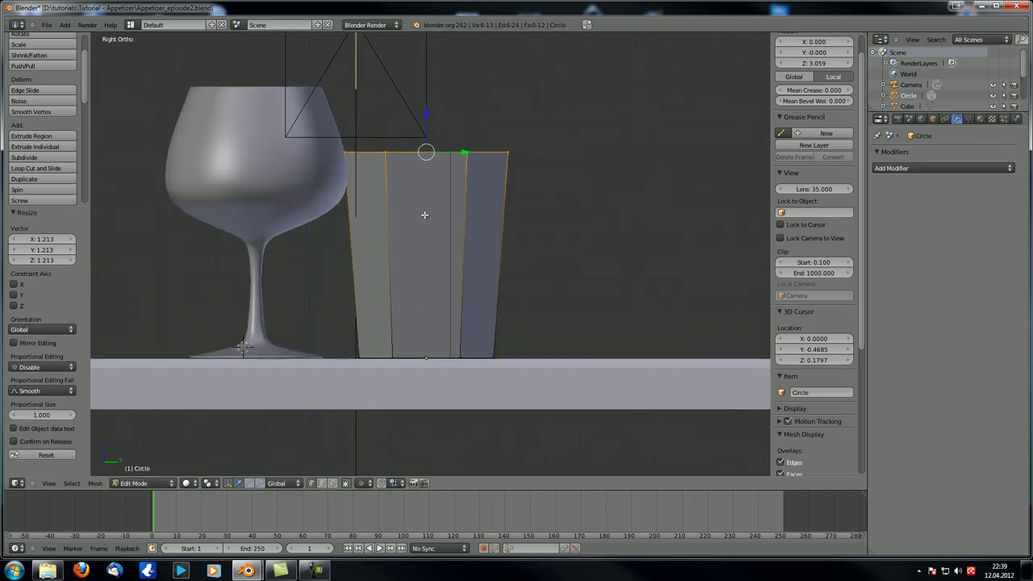
# Scale the whole tumbler mesh to about 0.92 in X and Y only, keeping its height
pyautogui.press('a')
pyautogui.press('a')
pyautogui.press('s')
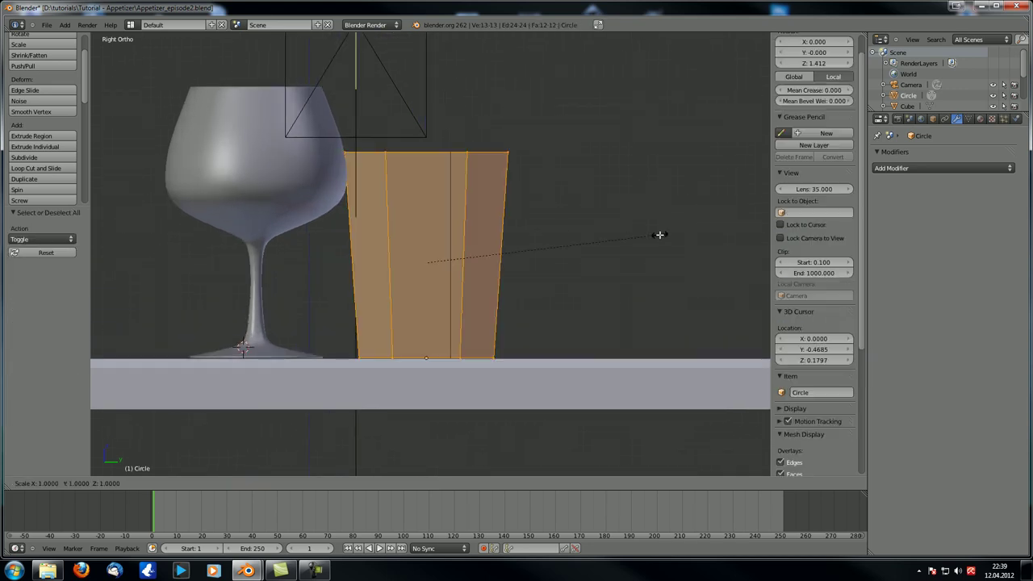
pyautogui.hotkey('shift', 'z')
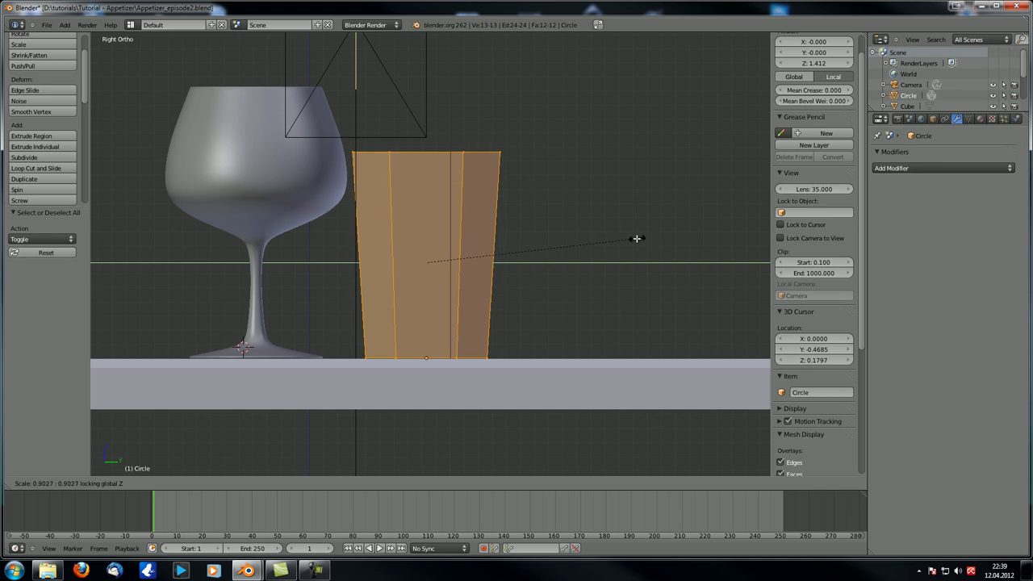
pyautogui.click(639, 240)
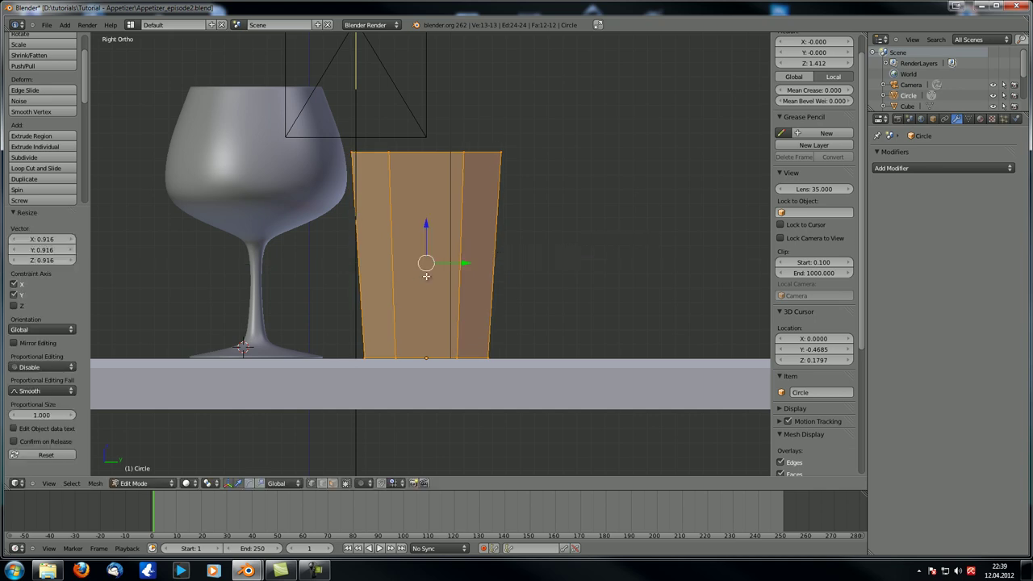
# Select the tumbler's bottom edge loop and scale it down slightly to narrow the base
pyautogui.moveTo(523, 271); pyautogui.dragTo(459, 335, button='middle')
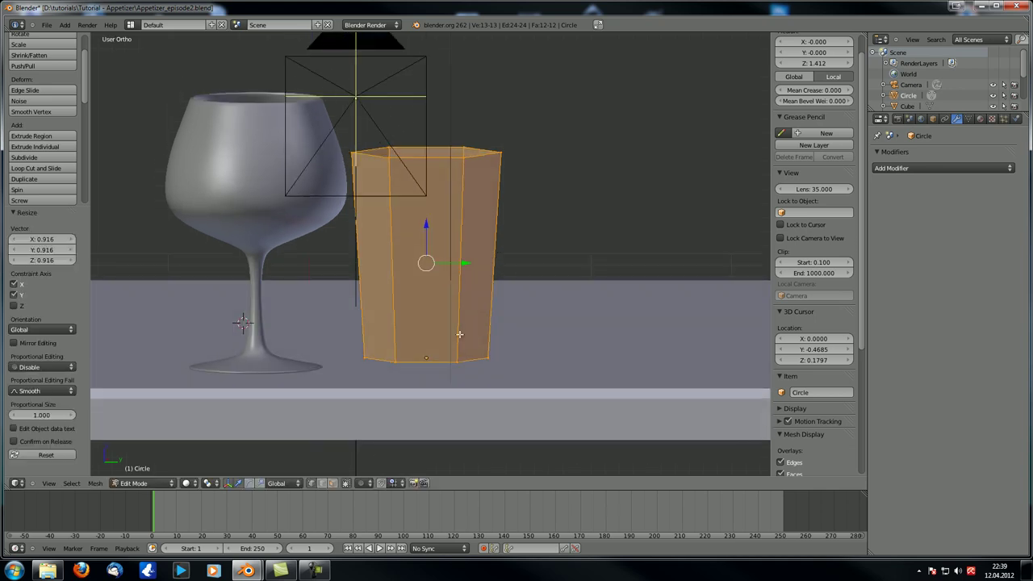
pyautogui.keyDown('alt'); pyautogui.rightClick(425, 357); pyautogui.keyUp('alt')
pyautogui.press('KP_1')
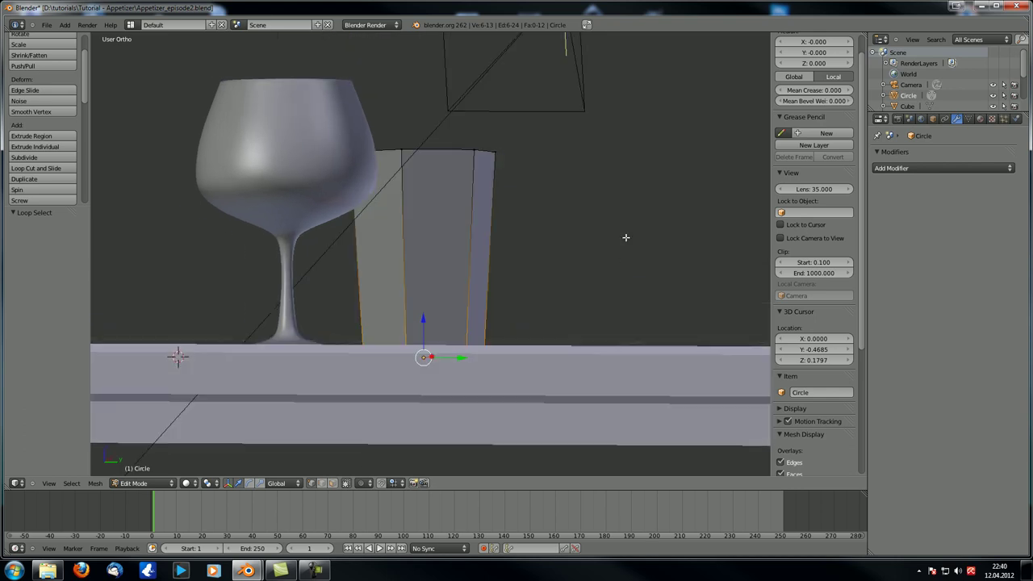
pyautogui.press('s')
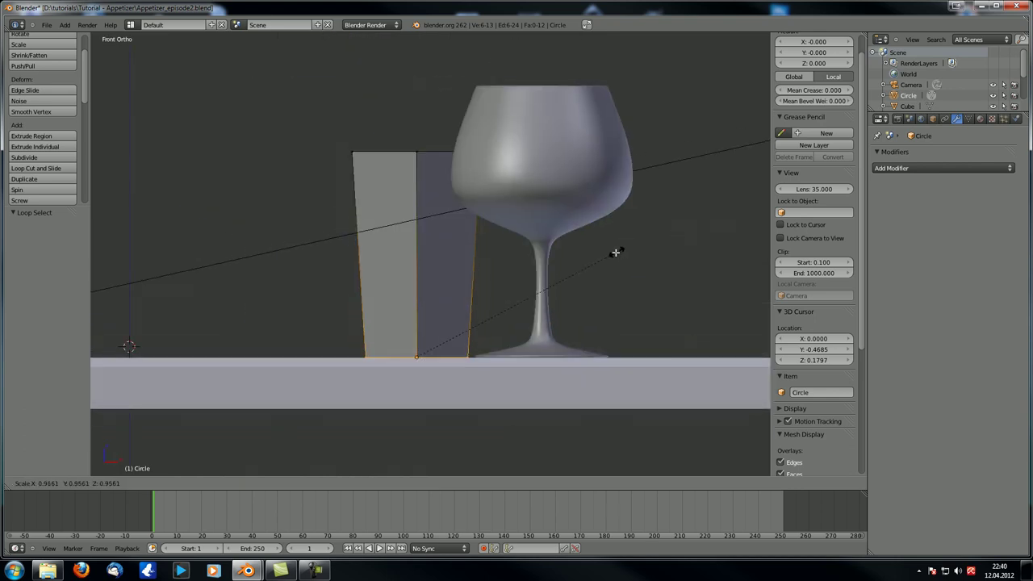
pyautogui.click(602, 256)
# Compare the tumbler's side profile with the reference render, and return to editing its mesh
pyautogui.moveTo(602, 256); pyautogui.dragTo(405, 231, button='middle')
pyautogui.scroll(-4, 458, 283)
pyautogui.scroll(3, 448, 315)
pyautogui.press('Tab')
pyautogui.scroll(3, 436, 308)
pyautogui.press('KP_1')
pyautogui.press('KP_3')
pyautogui.scroll(1, 418, 296)
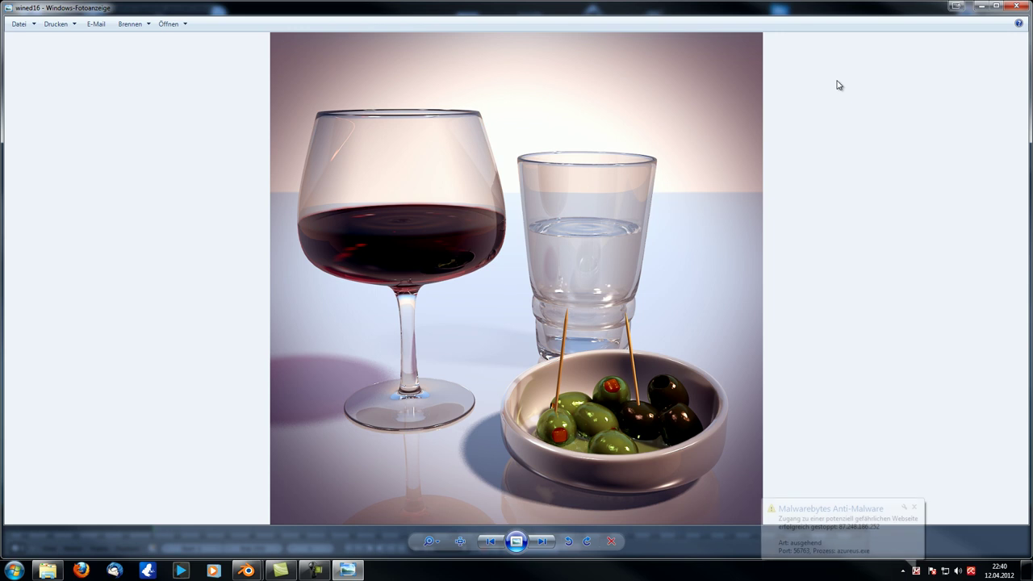
pyautogui.click(1019, 9)
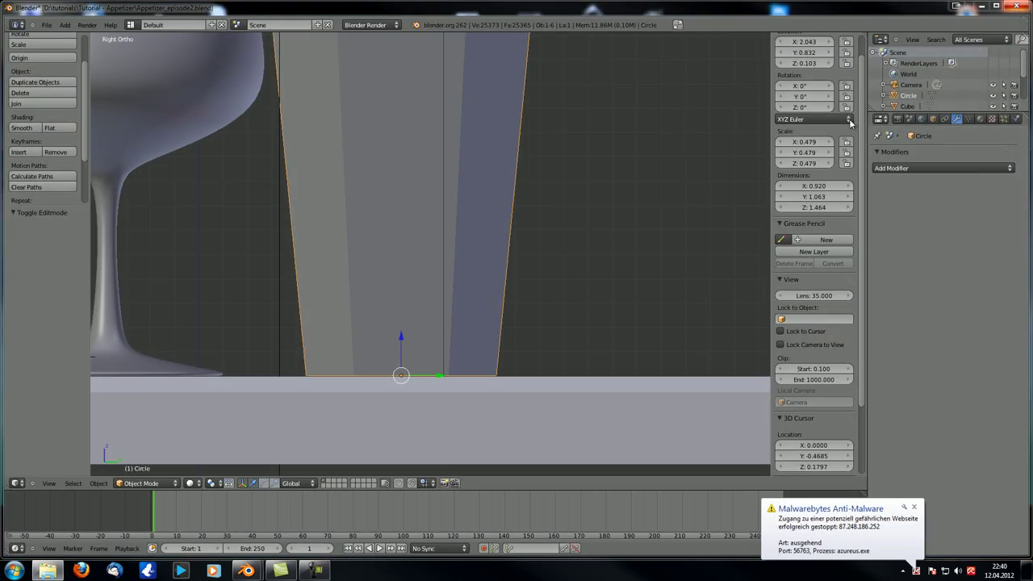
pyautogui.scroll(-4, 407, 231)
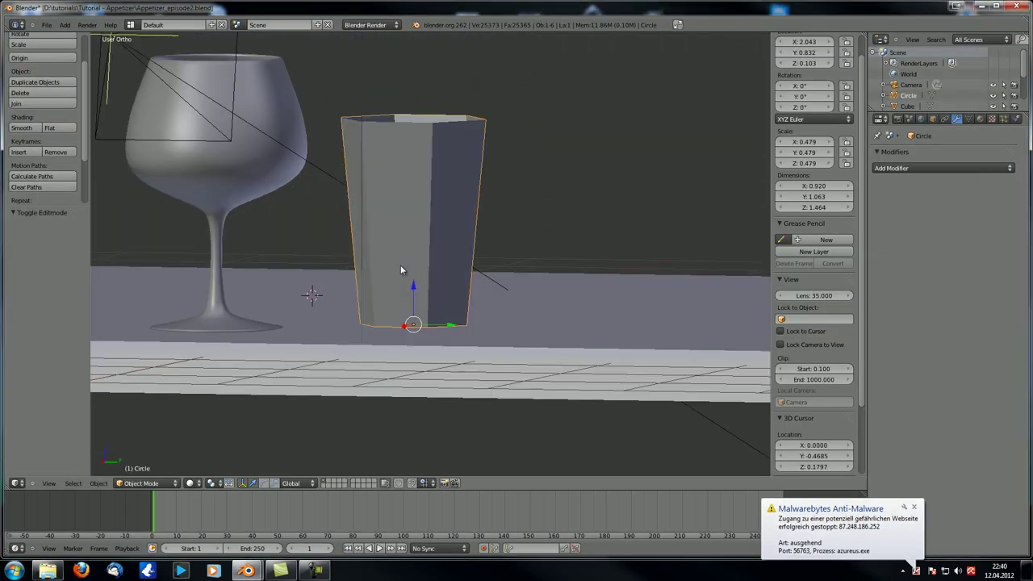
pyautogui.scroll(2, 401, 264)
pyautogui.press('Tab')
pyautogui.hotkey('ctrl', 'r')
pyautogui.scroll(3, 424, 305)
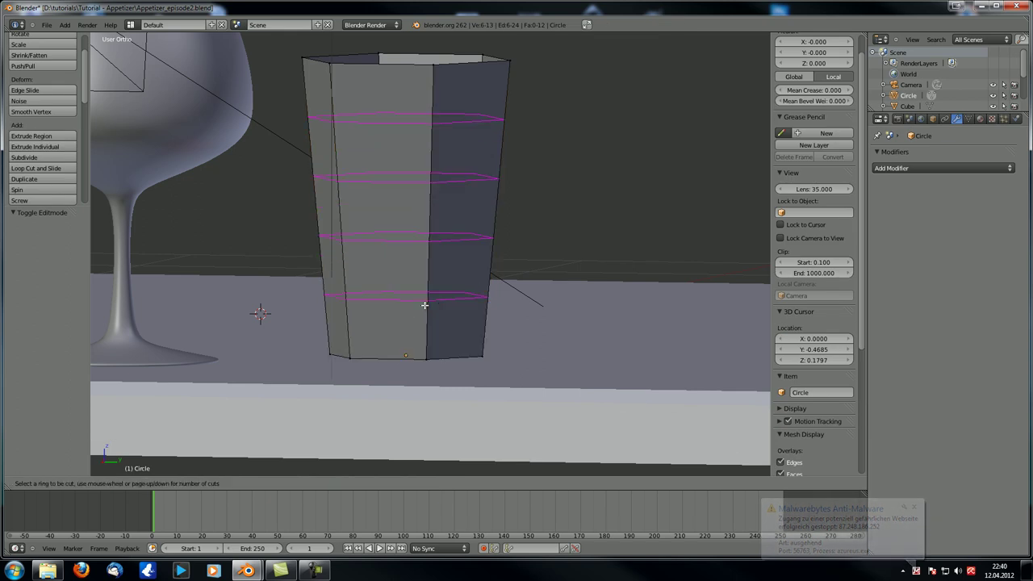
pyautogui.rightClick(425, 305)
# Add three edge loops around the tumbler's lower part: a single one near the base and a close pair slightly above it
pyautogui.hotkey('ctrl', 'r')
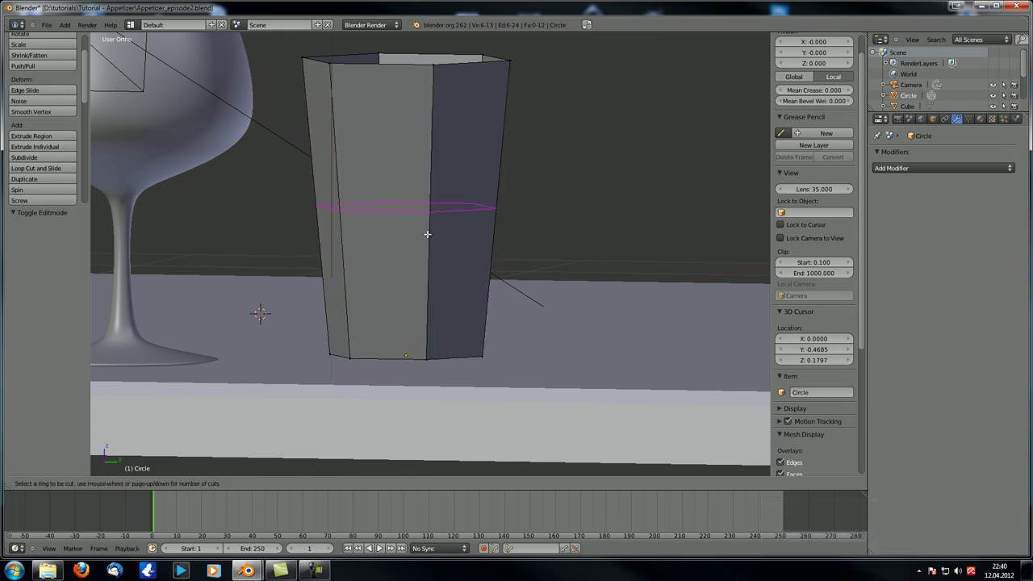
pyautogui.click(427, 234)
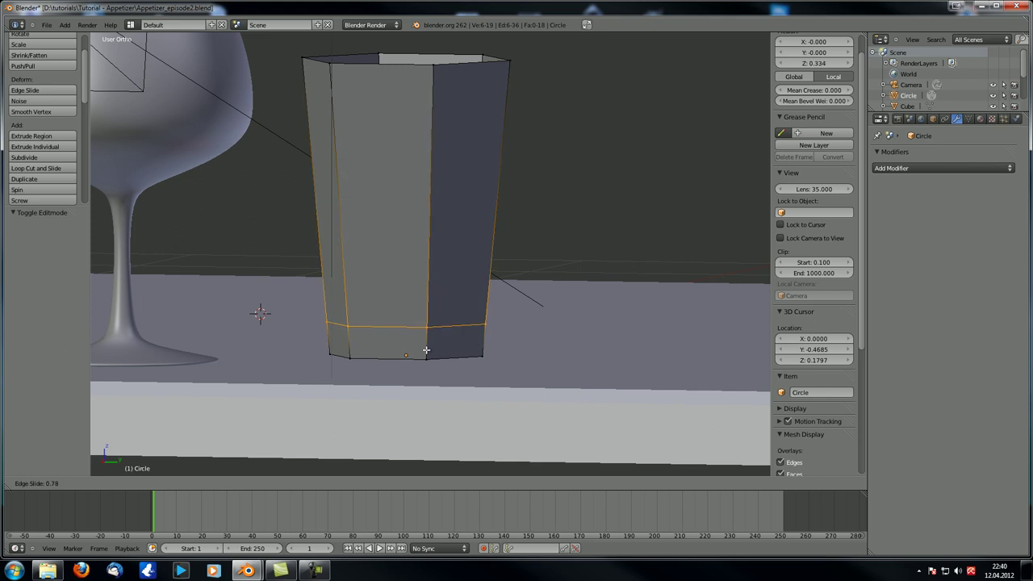
pyautogui.click(430, 334)
pyautogui.hotkey('ctrl', 'r')
pyautogui.click(423, 261)
pyautogui.click(423, 365)
pyautogui.hotkey('ctrl', 'r')
pyautogui.click(428, 310)
pyautogui.click(428, 325)
# Add a single edge loop above the lower pair, and another close pair of loops one band higher
pyautogui.hotkey('ctrl', 'r')
pyautogui.click(429, 196)
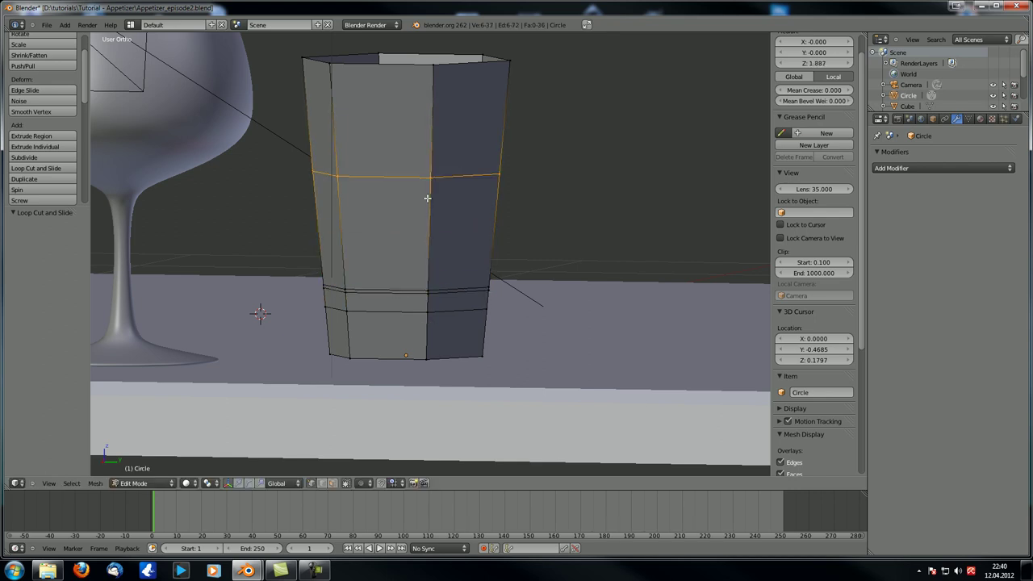
pyautogui.click(426, 278)
pyautogui.hotkey('ctrl', 'r')
pyautogui.click(428, 190)
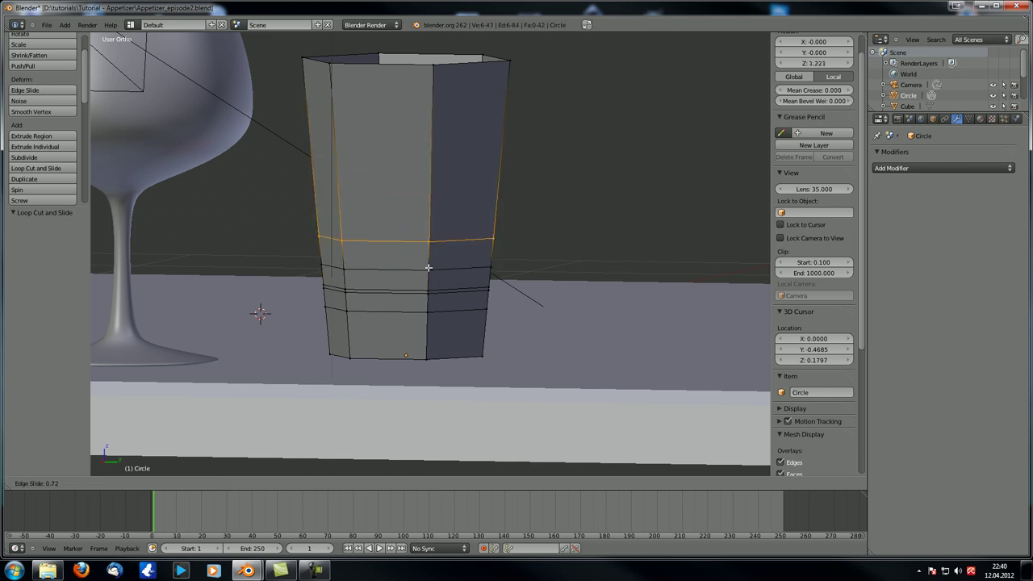
pyautogui.click(430, 270)
pyautogui.hotkey('ctrl', 'r')
pyautogui.click(431, 156)
pyautogui.click(431, 240)
# Add a third close pair of edge loops one band above the others, at about 40 percent of the tumbler's height
pyautogui.hotkey('ctrl', 'r')
pyautogui.click(430, 168)
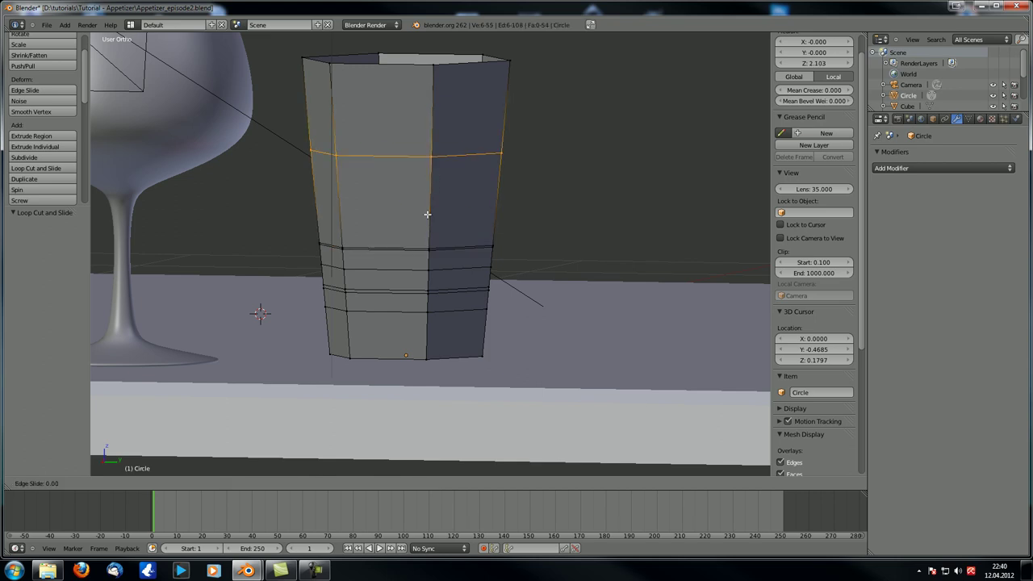
pyautogui.click(431, 242)
pyautogui.hotkey('ctrl', 'r')
pyautogui.click(432, 174)
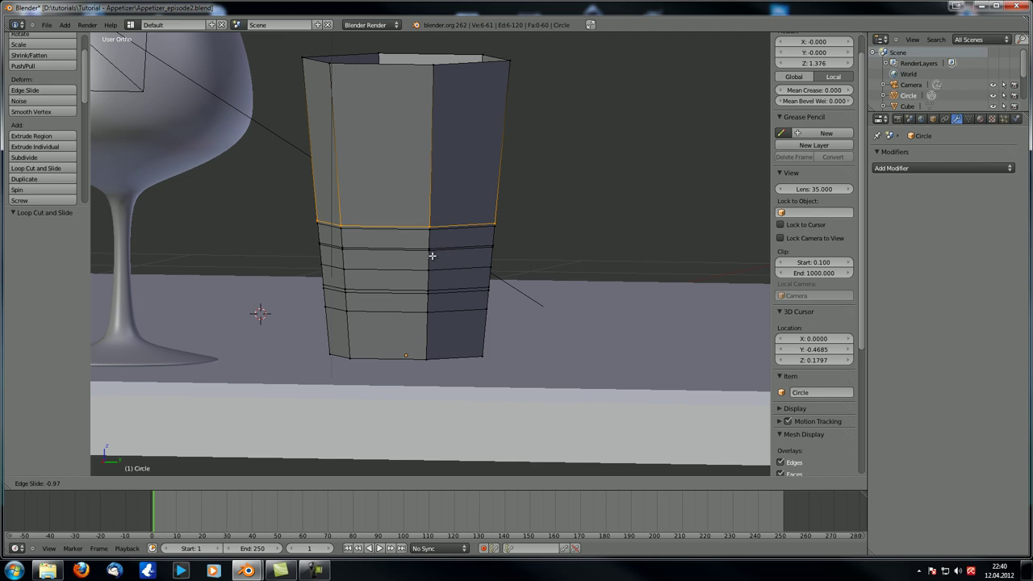
pyautogui.click(432, 255)
# Add an edge loop directly below the remaining single loop between the pairs so that it also becomes a close pair
pyautogui.scroll(2, 420, 210)
pyautogui.keyDown('alt'); pyautogui.rightClick(392, 161); pyautogui.keyUp('alt')
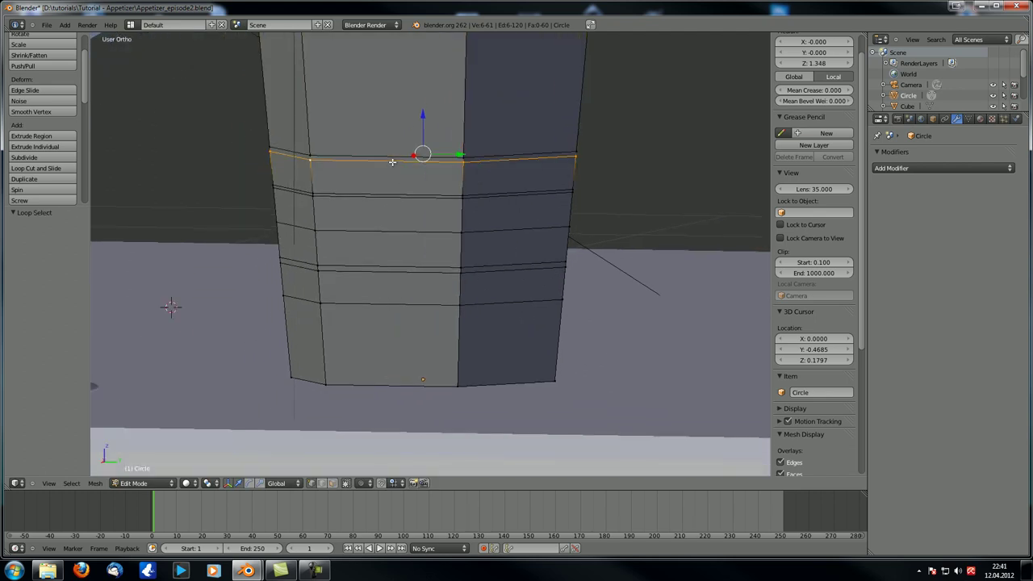
pyautogui.keyDown('alt'); pyautogui.keyDown('shift'); pyautogui.rightClick(386, 197); pyautogui.keyUp('shift'); pyautogui.keyUp('alt')
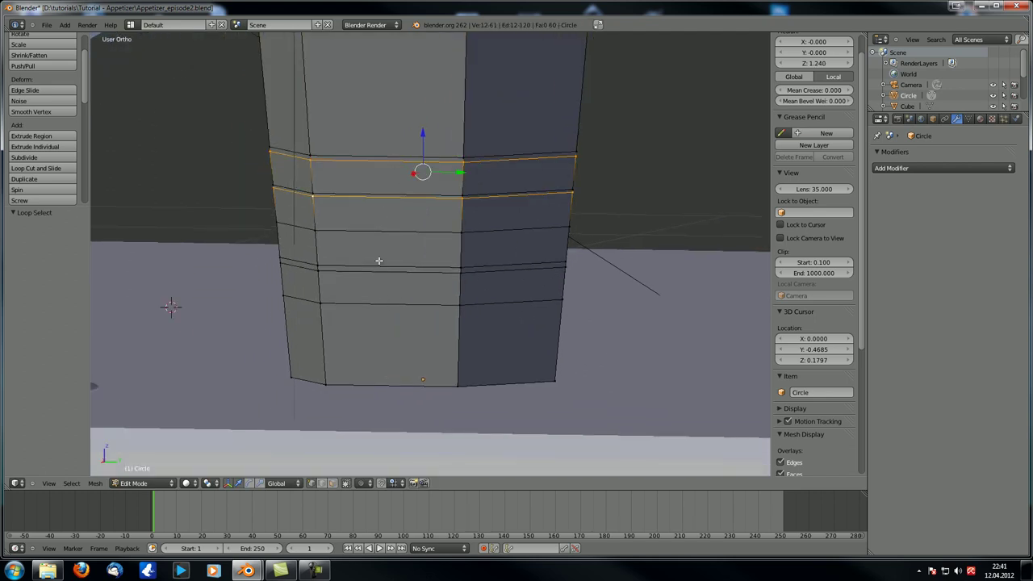
pyautogui.hotkey('ctrl', 'r')
pyautogui.click(457, 245)
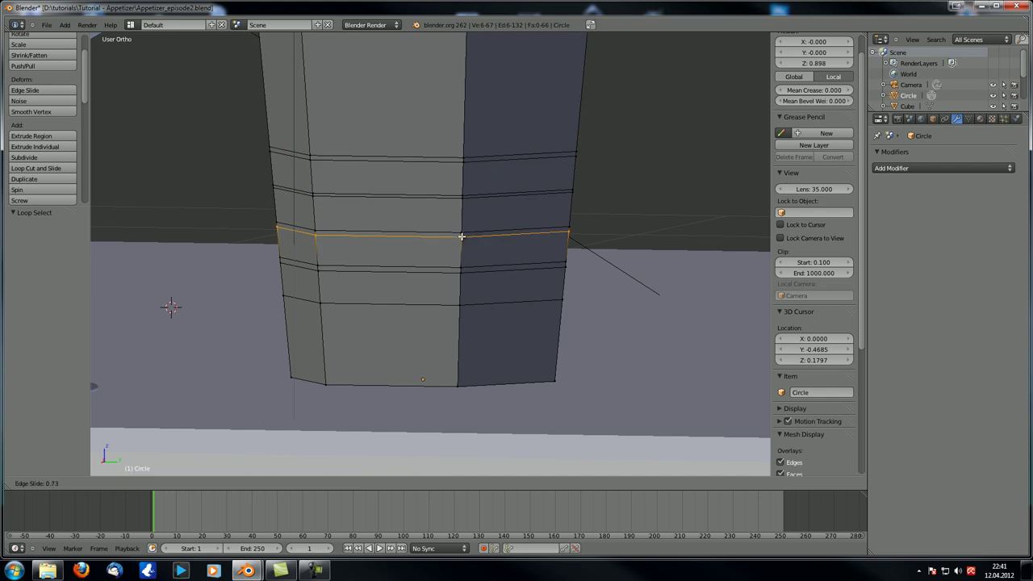
pyautogui.click(463, 236)
# Edge-slide the lower loop of the lowest pair by a factor of about 0.308 towards its neighbour
pyautogui.keyDown('alt'); pyautogui.rightClick(403, 278); pyautogui.keyUp('alt')
pyautogui.hotkey('ctrl', 'r')
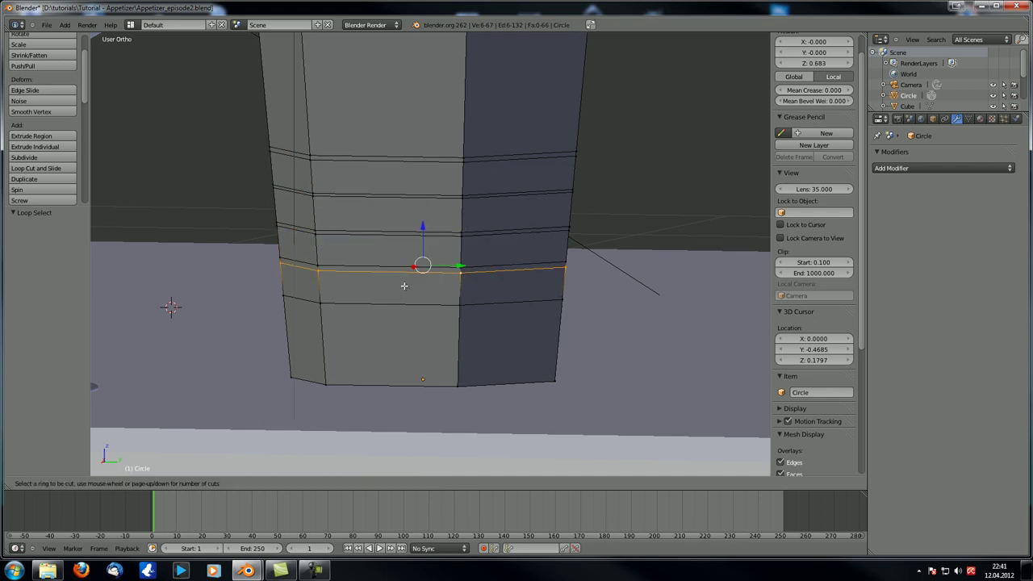
pyautogui.press('Escape')
pyautogui.hotkey('ctrl', 'e')
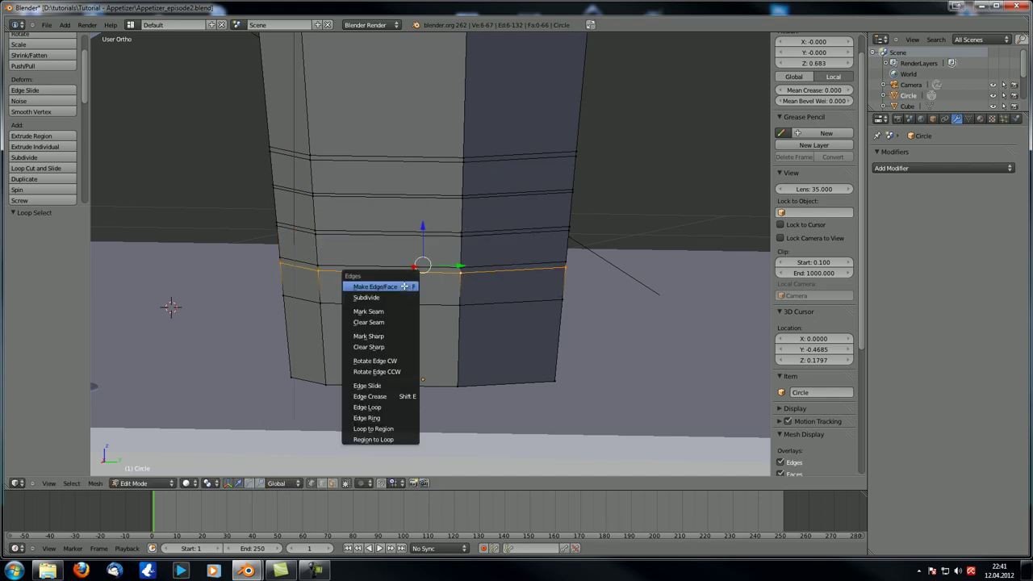
pyautogui.click(398, 384)
pyautogui.click(399, 381)
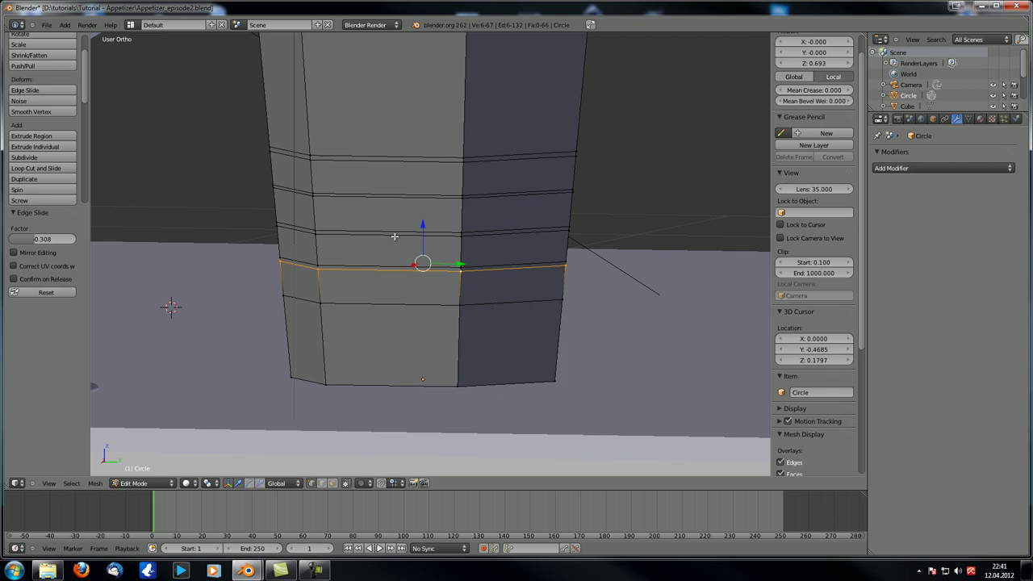
# Add the lower loops of the other three pairs to the selection and scale all four to about 0.981 in X and Y only
pyautogui.keyDown('alt'); pyautogui.keyDown('shift'); pyautogui.rightClick(394, 235); pyautogui.keyUp('shift'); pyautogui.keyUp('alt')
pyautogui.keyDown('alt'); pyautogui.keyDown('shift'); pyautogui.rightClick(396, 196); pyautogui.keyUp('shift'); pyautogui.keyUp('alt')
pyautogui.keyDown('alt'); pyautogui.keyDown('shift'); pyautogui.rightClick(406, 158); pyautogui.keyUp('shift'); pyautogui.keyUp('alt')
pyautogui.moveTo(627, 226); pyautogui.dragTo(657, 205, button='middle')
pyautogui.press('s')
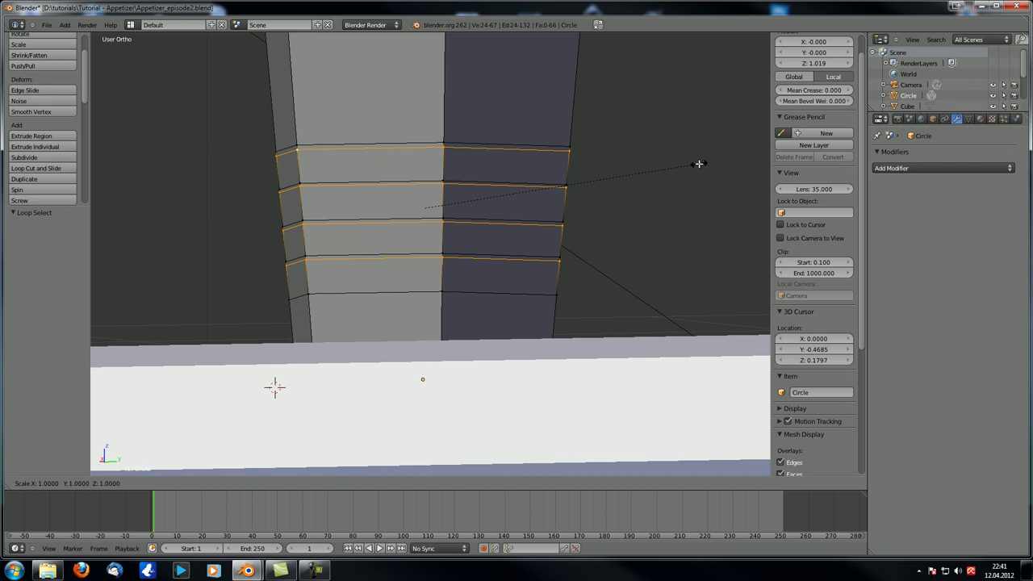
pyautogui.hotkey('shift', 'z')
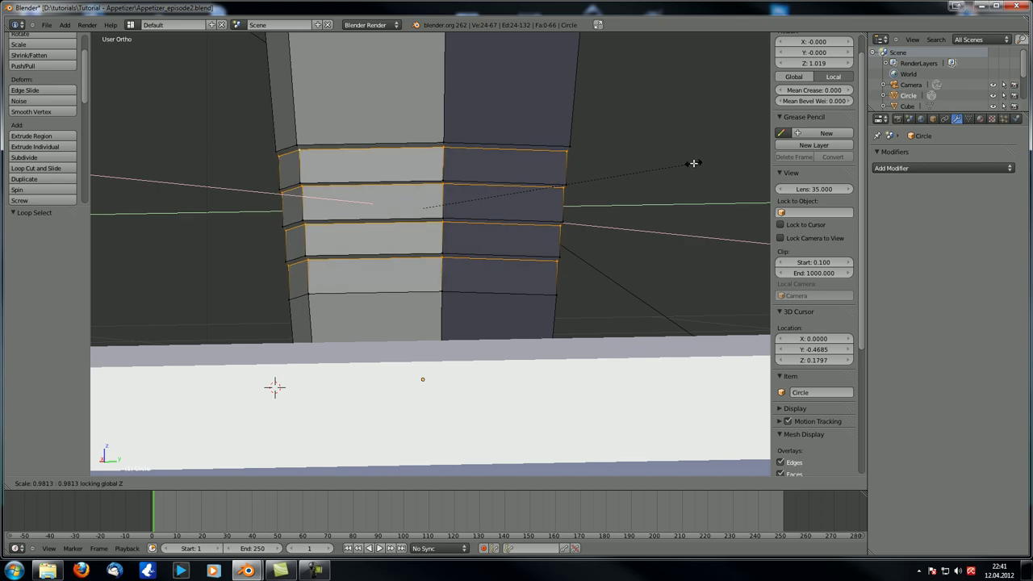
pyautogui.click(693, 163)
pyautogui.moveTo(693, 163); pyautogui.dragTo(445, 185, button='middle')
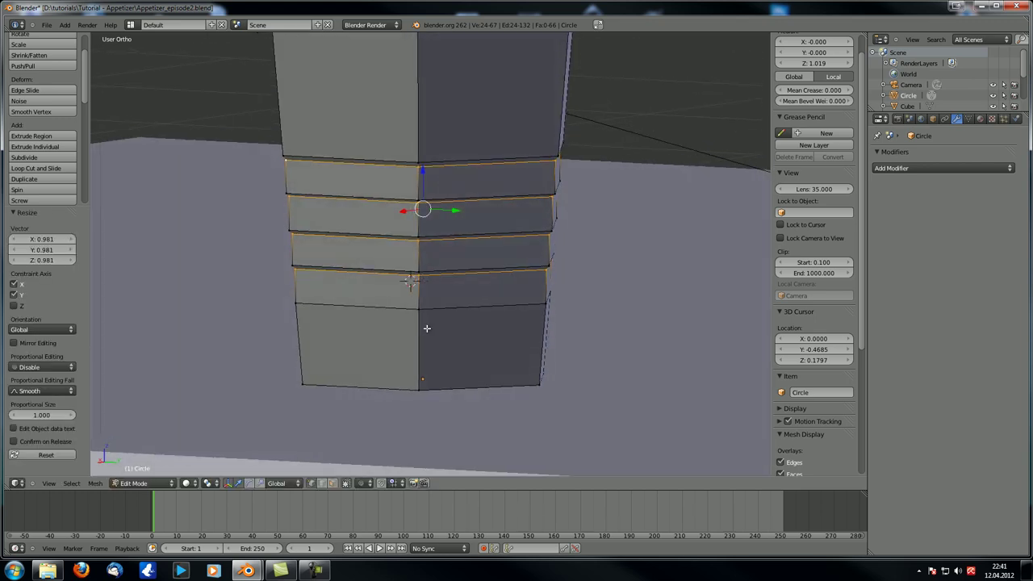
# Add an edge loop just below the lowest ring band, scale it slightly inward, and leave mesh editing
pyautogui.hotkey('ctrl', 'r')
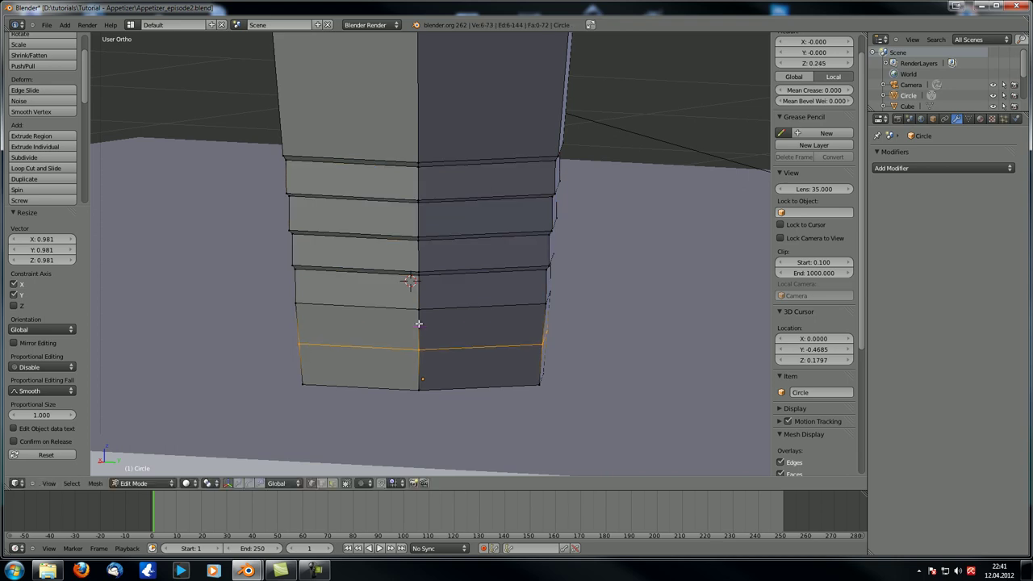
pyautogui.click(419, 323)
pyautogui.click(434, 286)
pyautogui.press('s')
pyautogui.click(631, 257)
pyautogui.press('Tab')
# Add a Subdivision Surface modifier to the tumbler and set its view subdivisions to 2
pyautogui.scroll(-3, 514, 283)
pyautogui.moveTo(429, 292); pyautogui.dragTo(396, 290, button='middle')
pyautogui.scroll(-4, 412, 255)
pyautogui.moveTo(413, 253)
pyautogui.mouseDown(button='middle')
pyautogui.moveTo(421, 287)
pyautogui.moveTo(415, 277)
pyautogui.moveTo(392, 302)
pyautogui.moveTo(373, 350)
pyautogui.moveTo(410, 238)
pyautogui.mouseUp(button='middle')
pyautogui.scroll(3, 422, 250)
pyautogui.scroll(-3, 415, 277)
pyautogui.scroll(2, 410, 239)
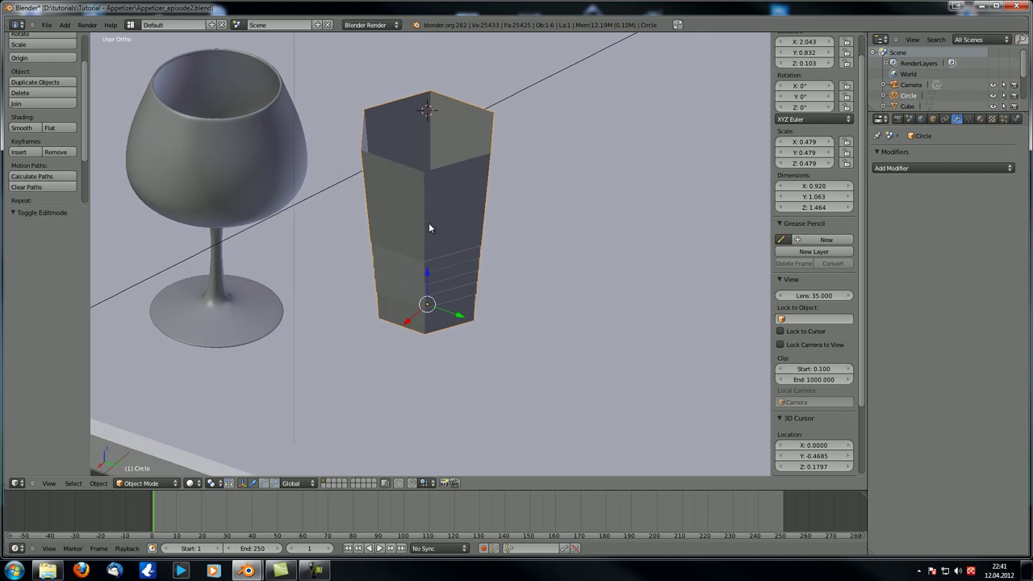
pyautogui.click(934, 168)
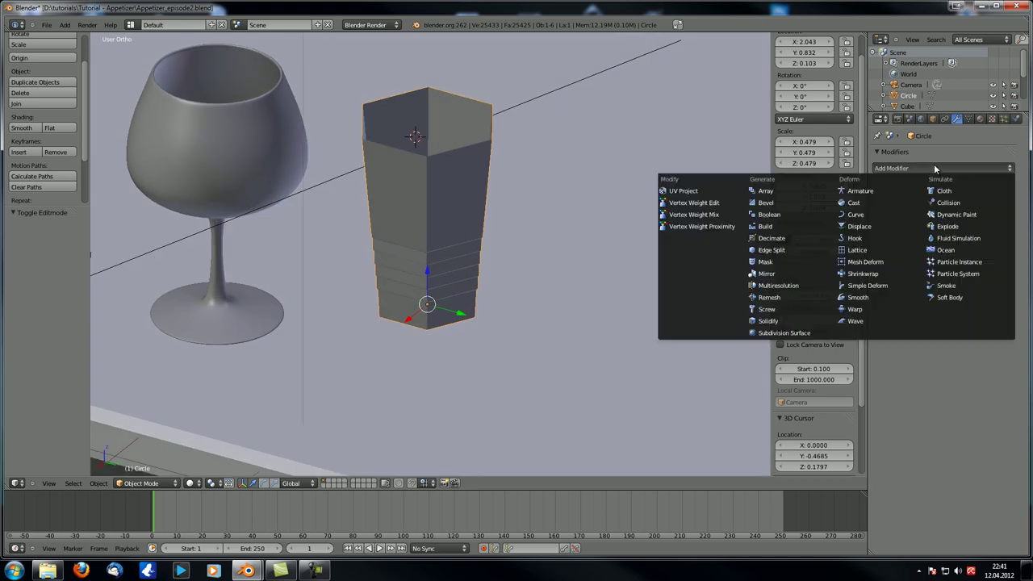
pyautogui.click(785, 333)
pyautogui.moveTo(562, 335); pyautogui.dragTo(449, 267, button='middle')
pyautogui.scroll(3, 449, 258)
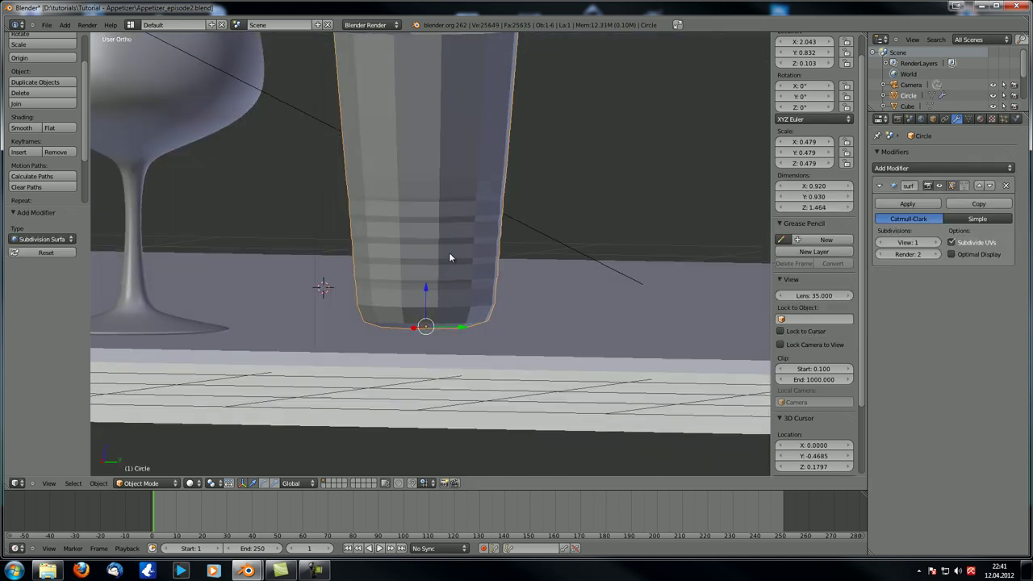
pyautogui.click(934, 243)
pyautogui.scroll(2, 445, 268)
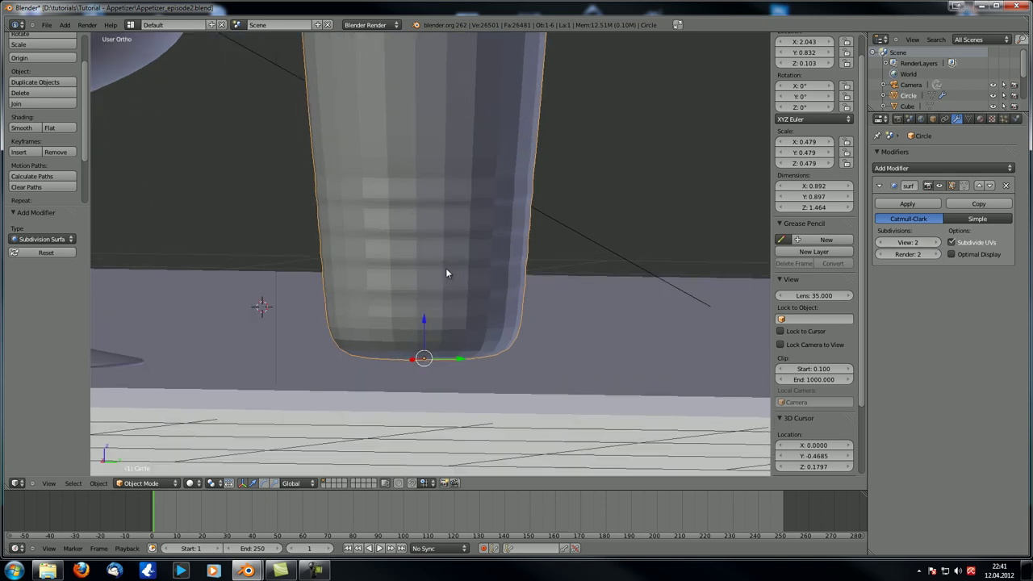
# Add two supporting edge loops to the tumbler's base section: one near the bottom edge and one just below the lowest ring
pyautogui.press('Tab')
pyautogui.keyDown('shift'); pyautogui.scroll(-1, 406, 259); pyautogui.keyUp('shift')
pyautogui.keyDown('shift'); pyautogui.scroll(-2, 406, 259); pyautogui.keyUp('shift')
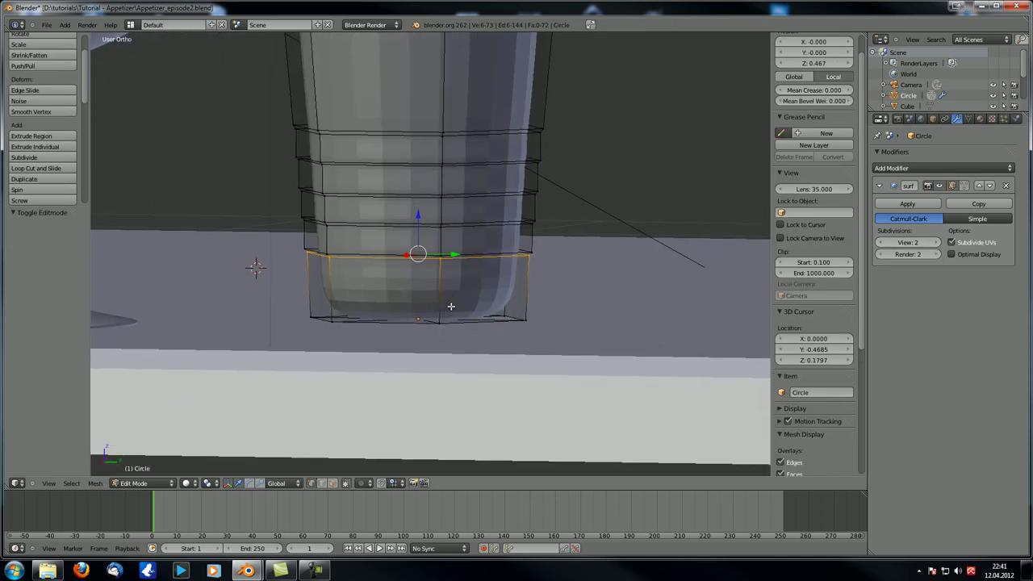
pyautogui.hotkey('ctrl', 'r')
pyautogui.click(432, 285)
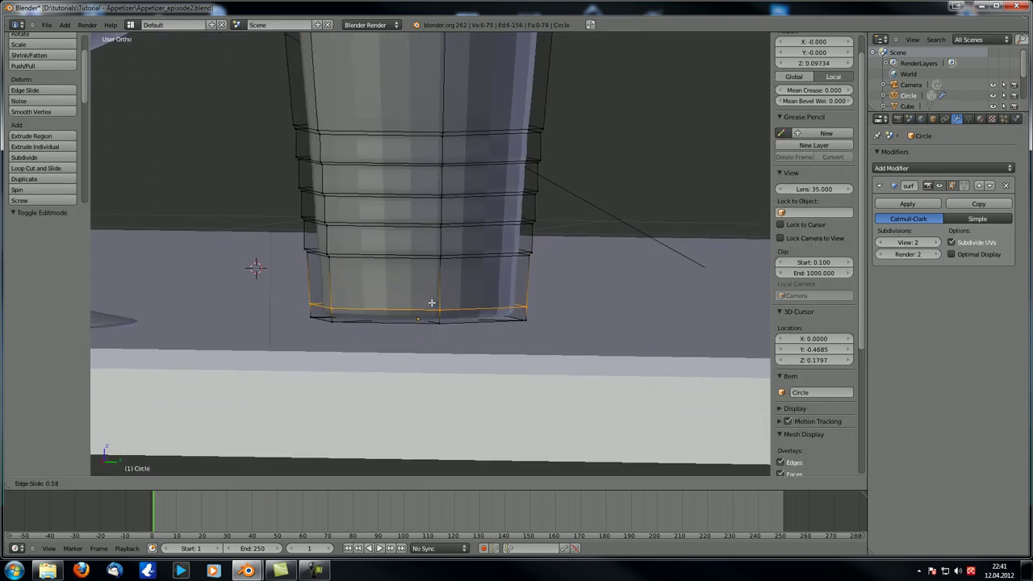
pyautogui.click(433, 293)
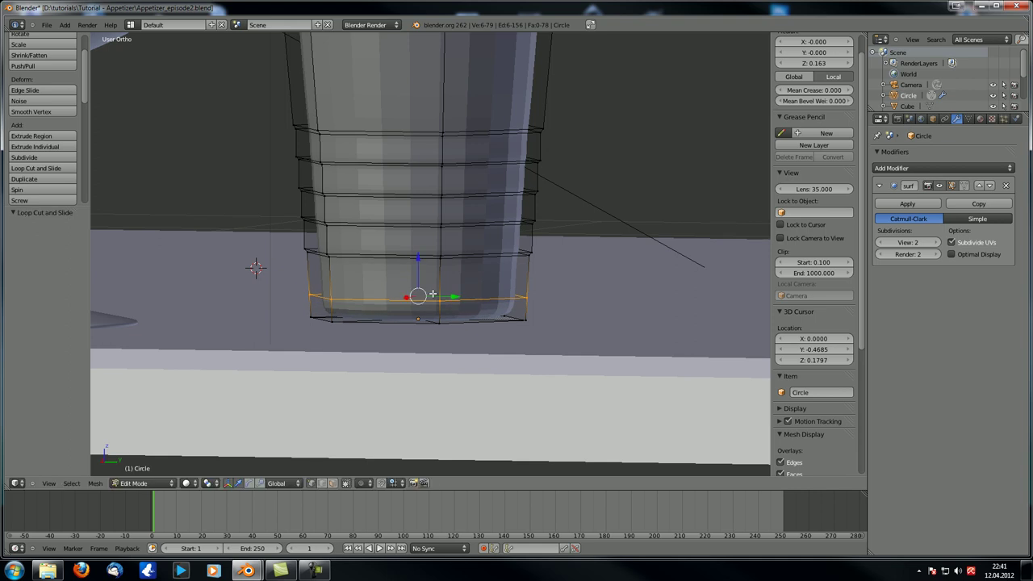
pyautogui.hotkey('ctrl', 'e')
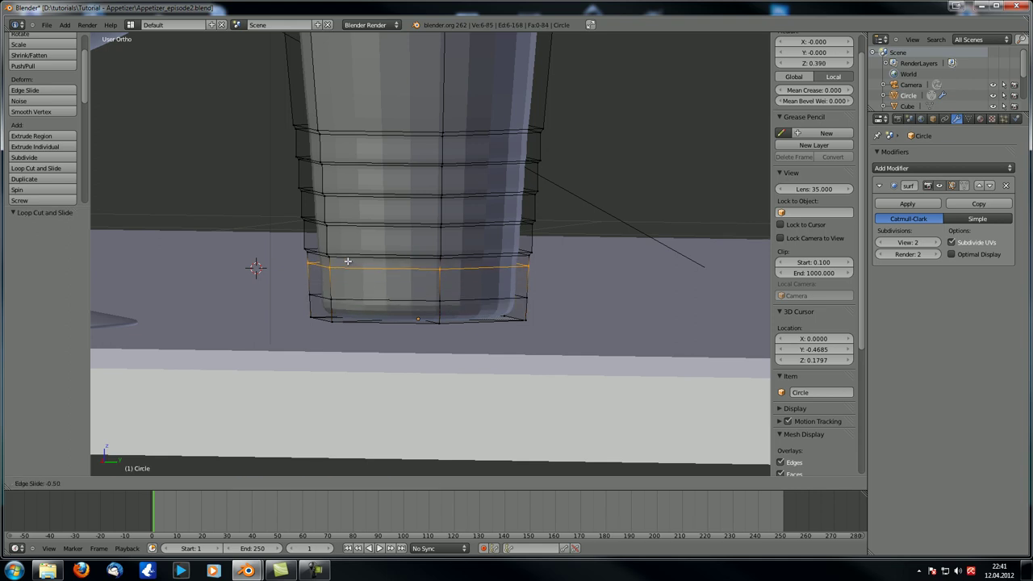
pyautogui.click(352, 259)
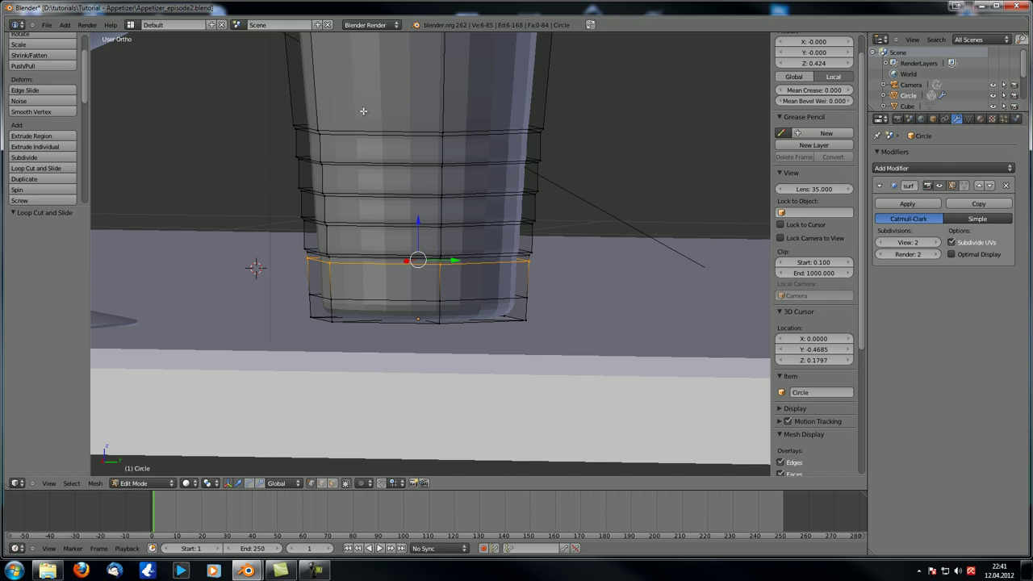
# Add a supporting edge loop just above the uppermost ring with an edge slide of about -0.95, and return to Object Mode
pyautogui.hotkey('ctrl', 'r')
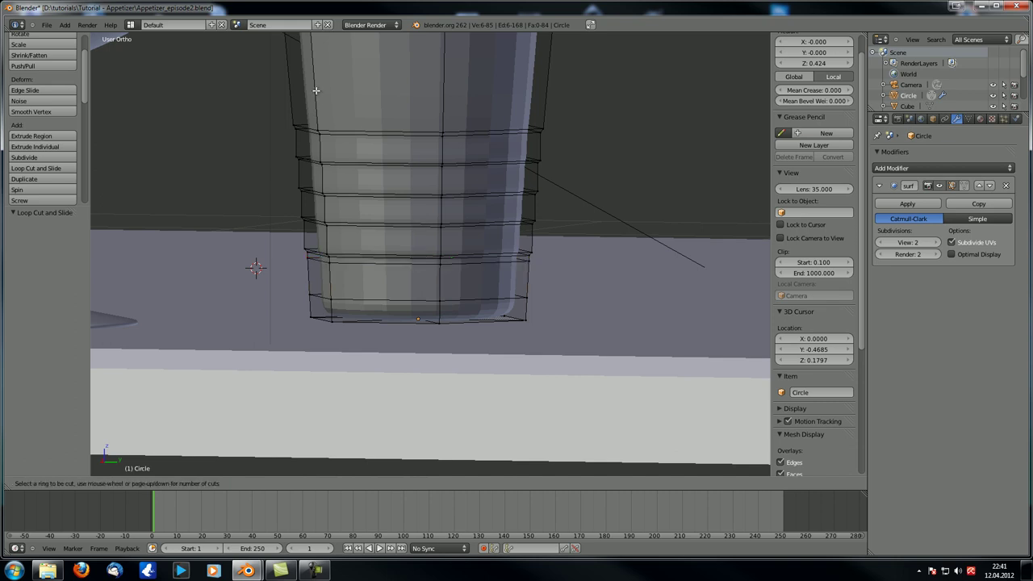
pyautogui.click(315, 91)
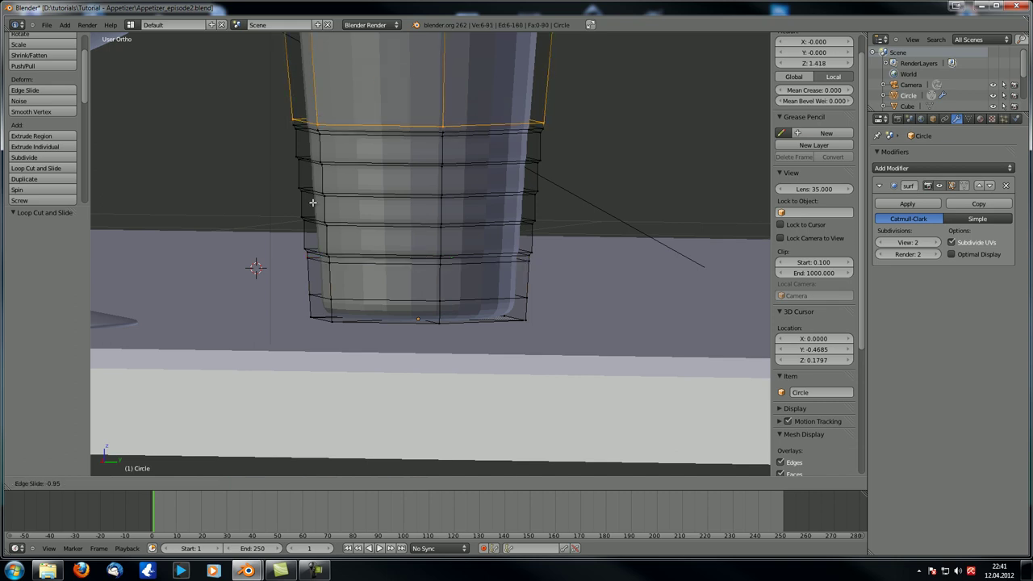
pyautogui.click(313, 203)
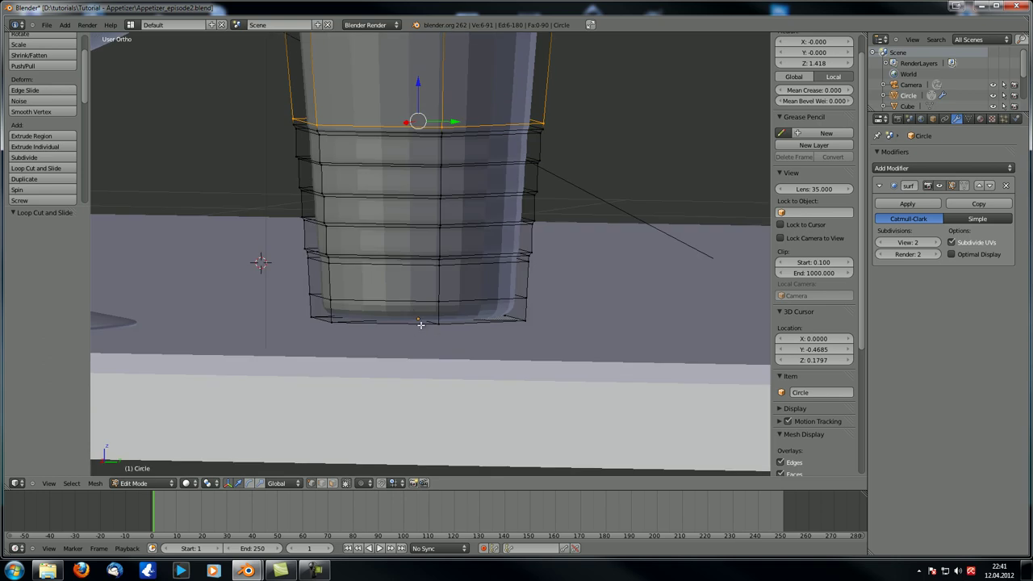
pyautogui.scroll(4, 391, 329)
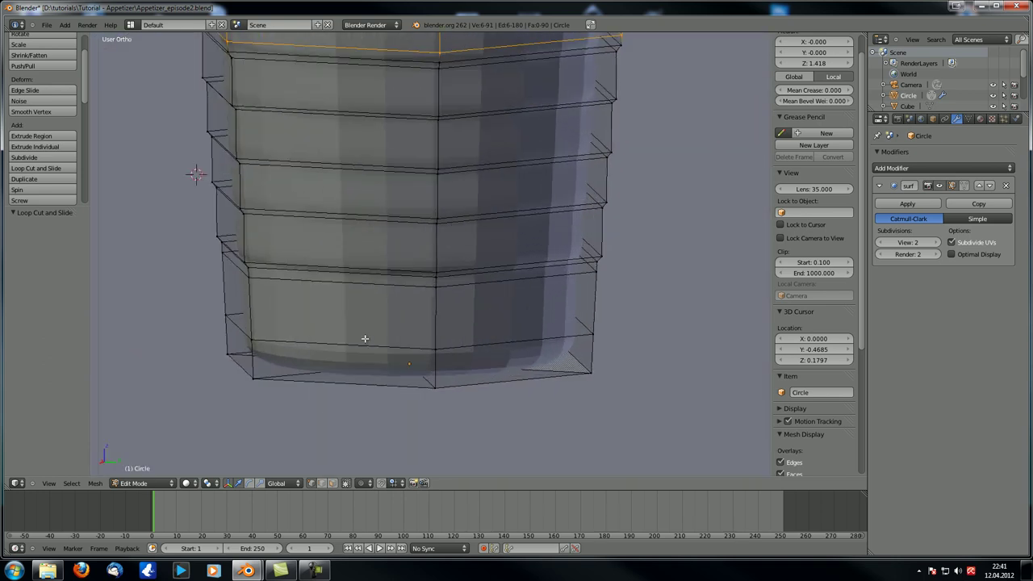
pyautogui.scroll(-2, 396, 277)
pyautogui.scroll(2, 411, 281)
pyautogui.scroll(-3, 415, 277)
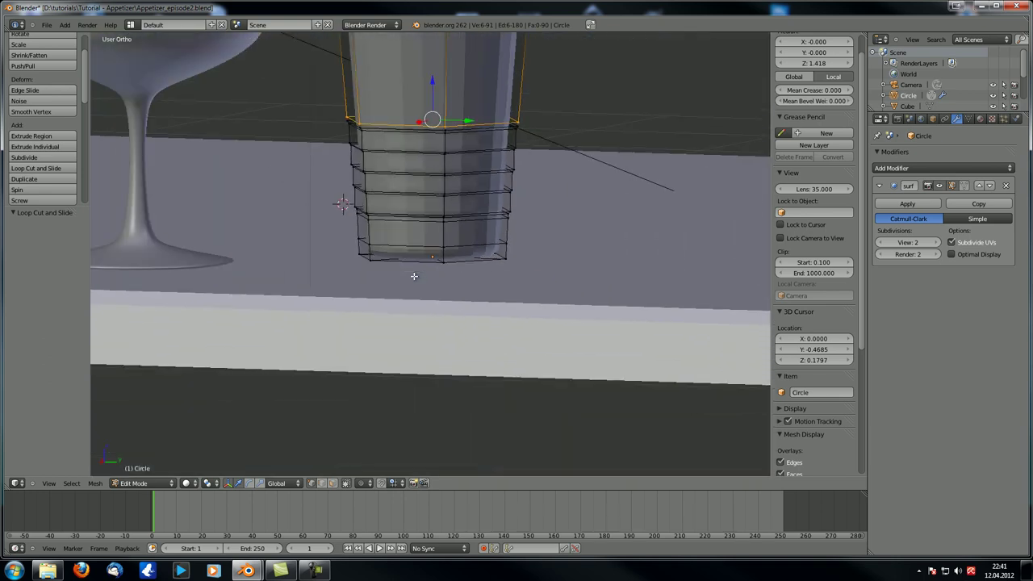
pyautogui.press('Tab')
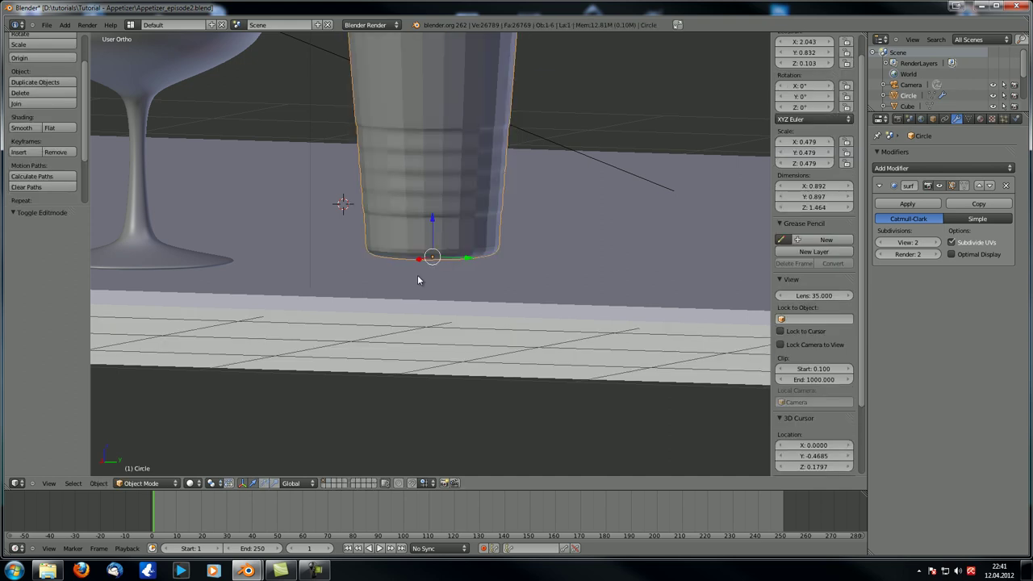
# Isolate the tumbler in local view and add a supporting edge loop around its side just above the bottom edge
pyautogui.press('KP_Divide')
pyautogui.moveTo(418, 332); pyautogui.dragTo(432, 176, button='middle')
pyautogui.scroll(2, 438, 274)
pyautogui.press('Tab')
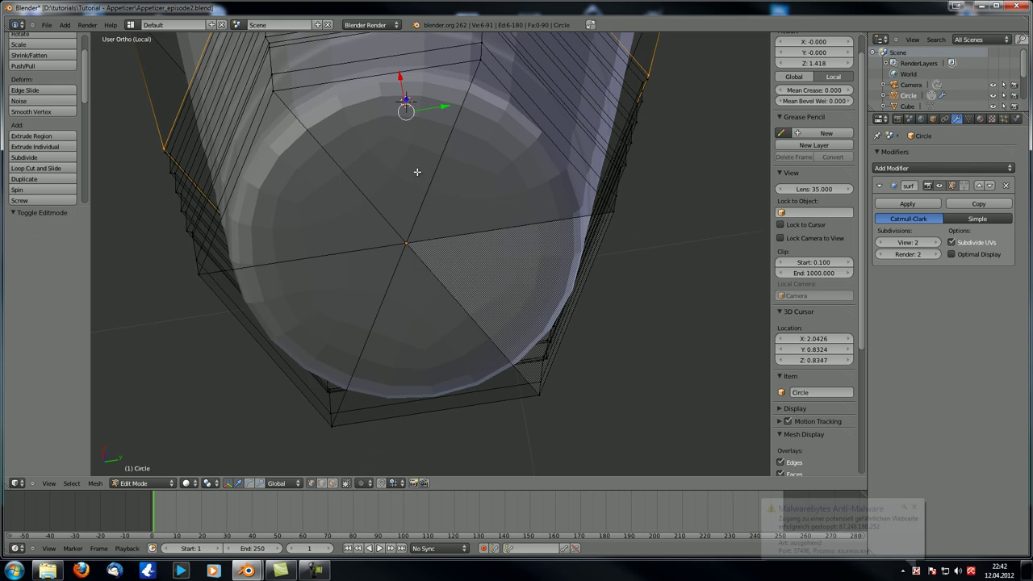
pyautogui.hotkey('ctrl', 'r')
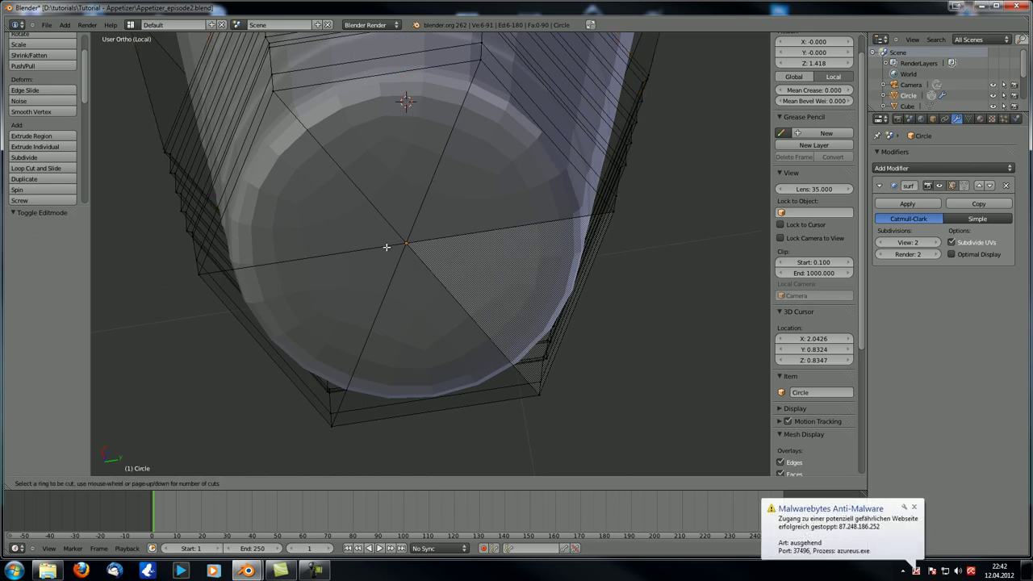
pyautogui.press('Escape')
pyautogui.keyDown('alt'); pyautogui.rightClick(344, 82); pyautogui.keyUp('alt')
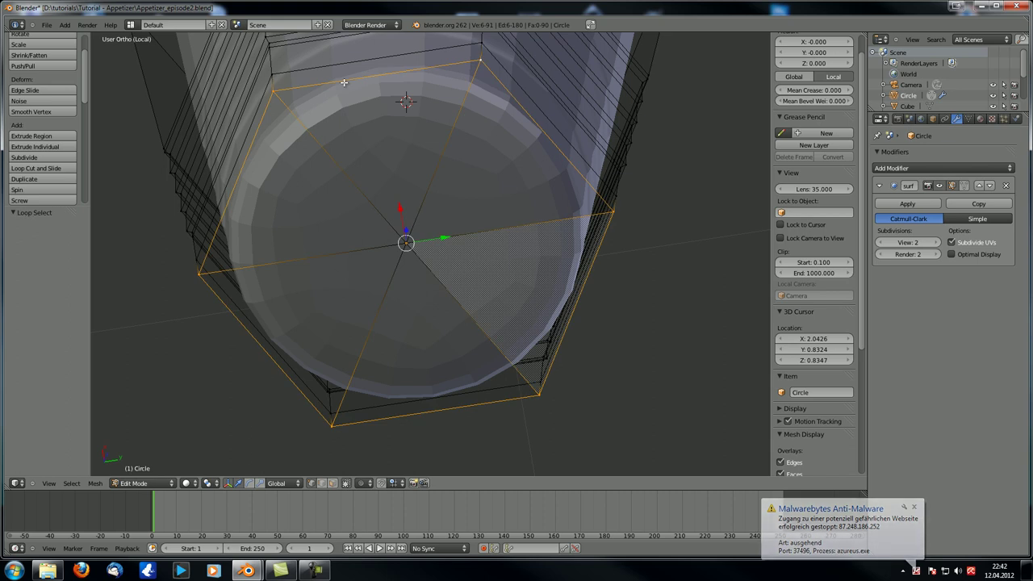
pyautogui.moveTo(344, 82); pyautogui.dragTo(504, 62, button='middle')
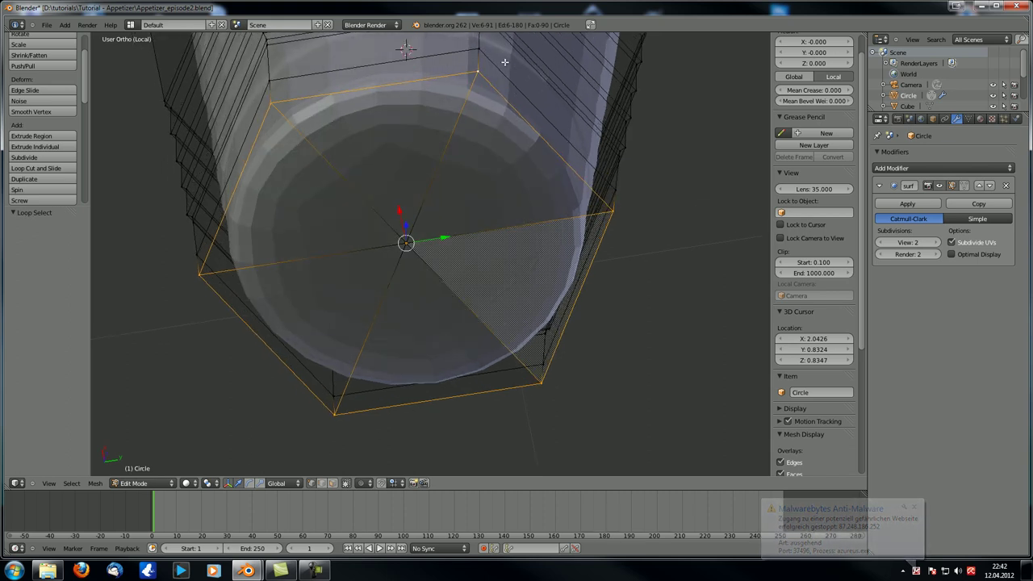
pyautogui.hotkey('ctrl', 'r')
pyautogui.click(478, 65)
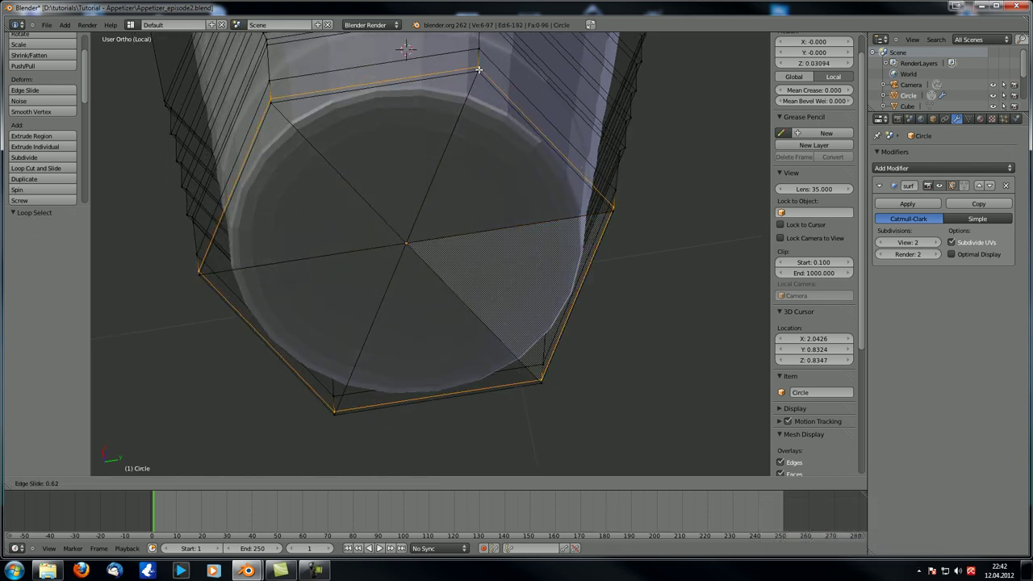
pyautogui.click(481, 73)
# Scale the tumbler's bottom edge loop slightly inward and lower the adjacent new edge loop slightly along the Z axis
pyautogui.keyDown('alt'); pyautogui.rightClick(461, 76); pyautogui.keyUp('alt')
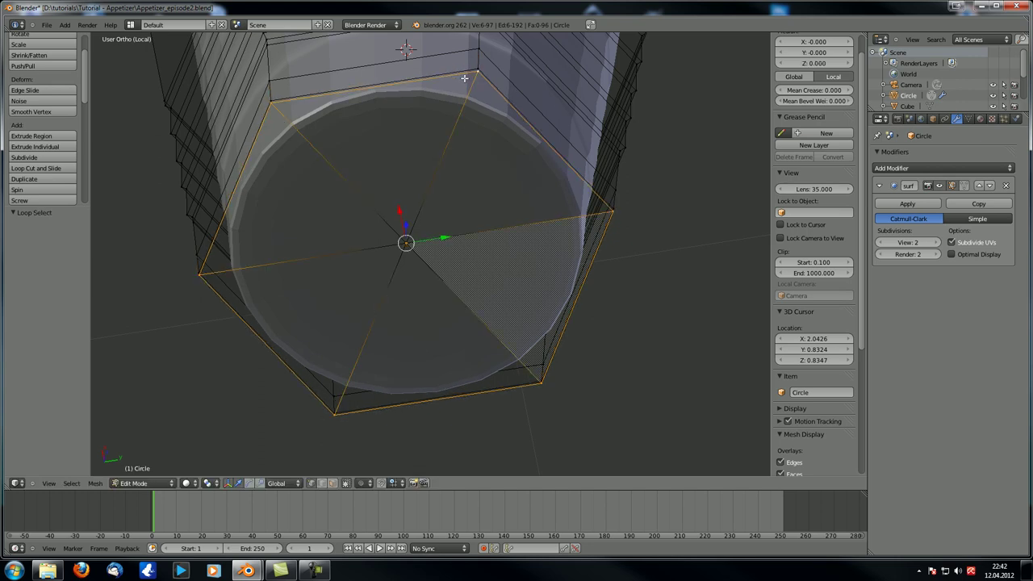
pyautogui.press('s')
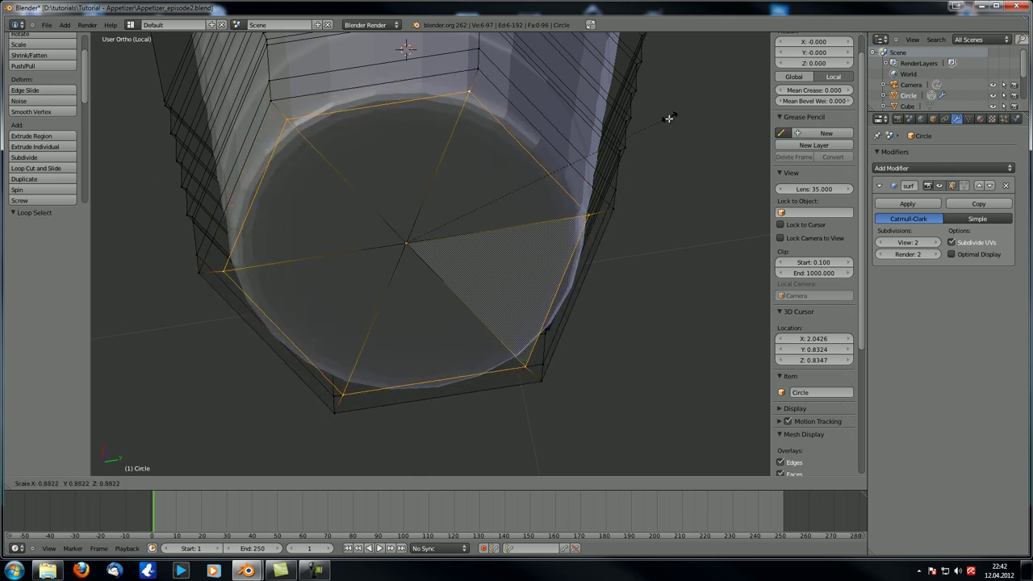
pyautogui.click(643, 132)
pyautogui.keyDown('alt'); pyautogui.rightClick(373, 87); pyautogui.keyUp('alt')
pyautogui.moveTo(400, 196)
pyautogui.mouseDown(button='middle')
pyautogui.moveTo(381, 239)
pyautogui.moveTo(413, 210)
pyautogui.mouseUp(button='middle')
pyautogui.press('g')
pyautogui.press('z')
pyautogui.click(438, 162)
pyautogui.press('KP_1')
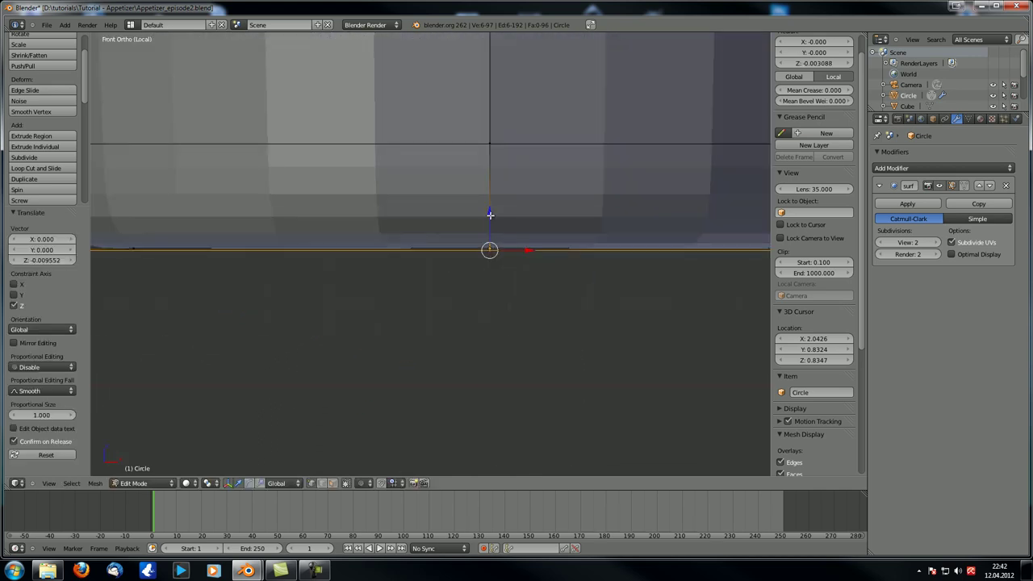
# Leave mesh editing, apply smooth shading to the tumbler, and set its view and render subdivisions to 3
pyautogui.press('Tab')
pyautogui.scroll(-4, 466, 269)
pyautogui.scroll(-4, 466, 265)
pyautogui.keyDown('shift'); pyautogui.moveTo(415, 214); pyautogui.dragTo(396, 255, button='middle'); pyautogui.keyUp('shift')
pyautogui.scroll(4, 397, 250)
pyautogui.keyDown('shift'); pyautogui.moveTo(385, 188); pyautogui.dragTo(262, 276, button='middle'); pyautogui.keyUp('shift')
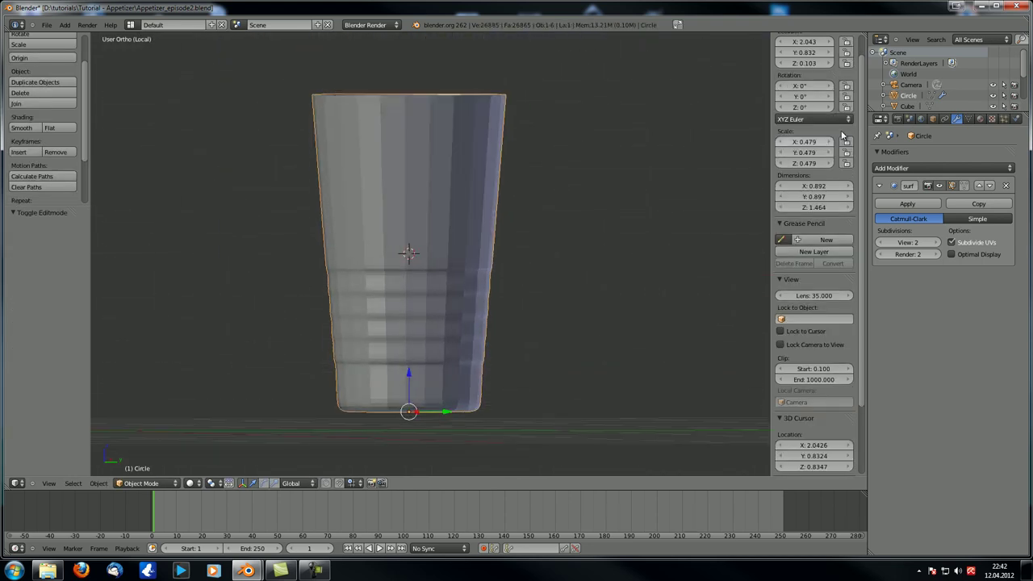
pyautogui.click(22, 128)
pyautogui.moveTo(404, 197); pyautogui.dragTo(533, 199, button='middle')
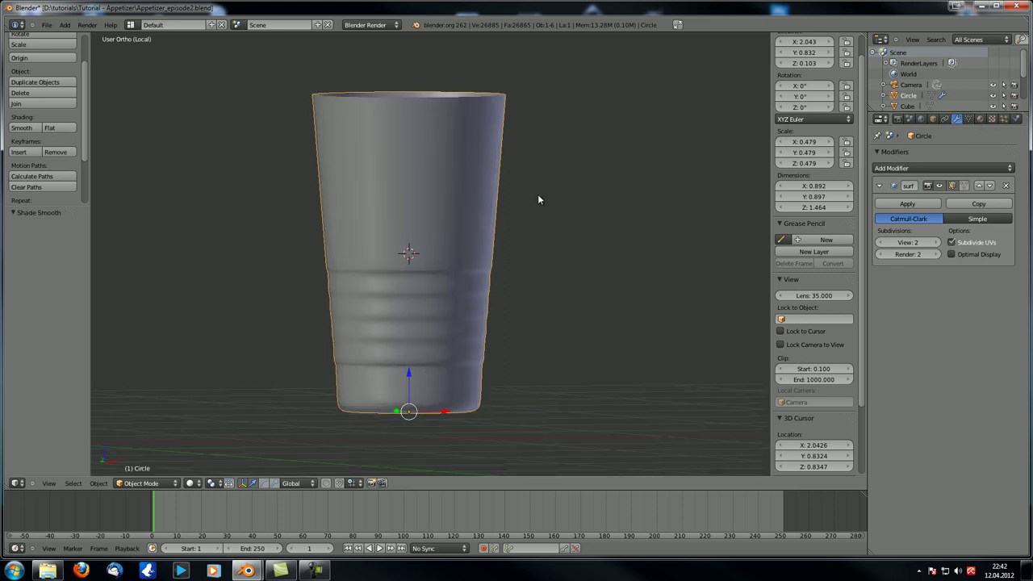
pyautogui.click(936, 253)
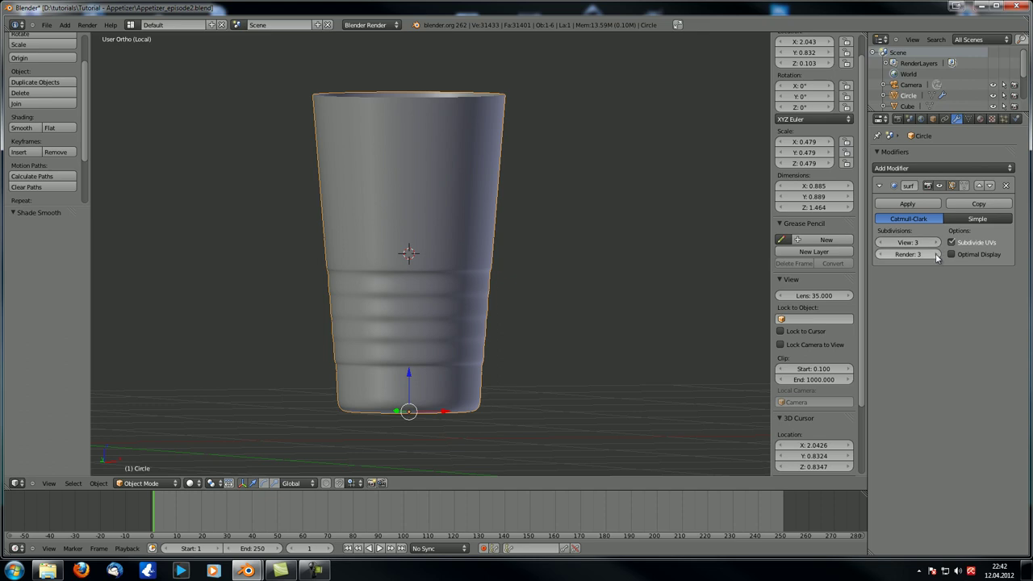
# Add a Solidify modifier to the tumbler and place it above the Subdivision Surface modifier in the stack
pyautogui.moveTo(380, 257); pyautogui.dragTo(457, 231, button='middle')
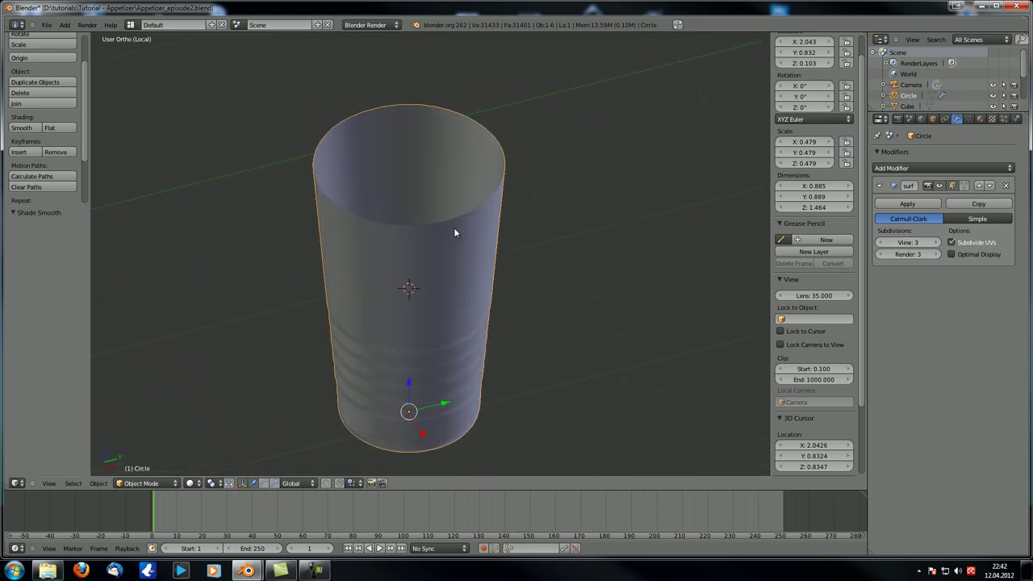
pyautogui.scroll(2, 386, 198)
pyautogui.click(931, 167)
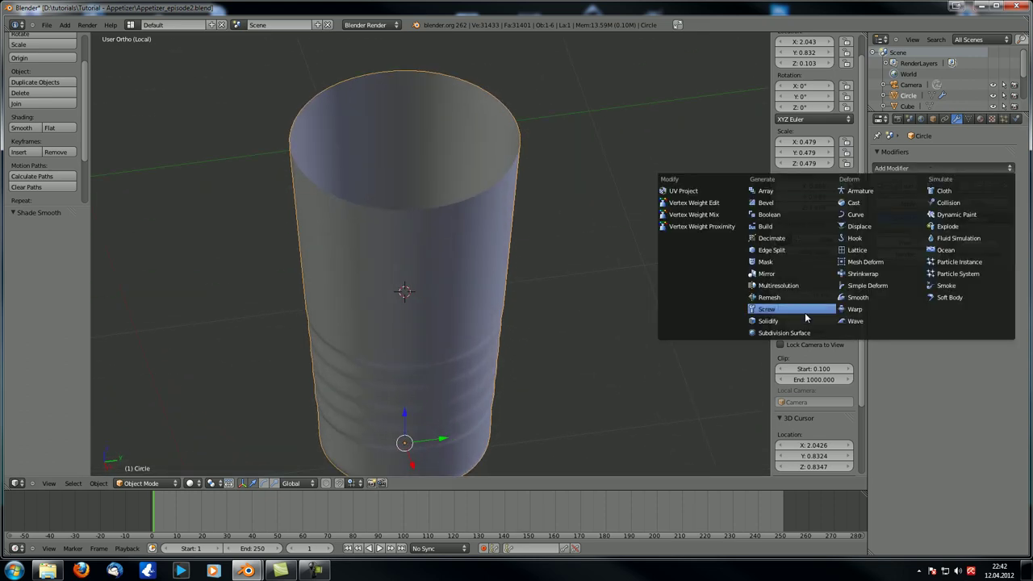
pyautogui.click(781, 322)
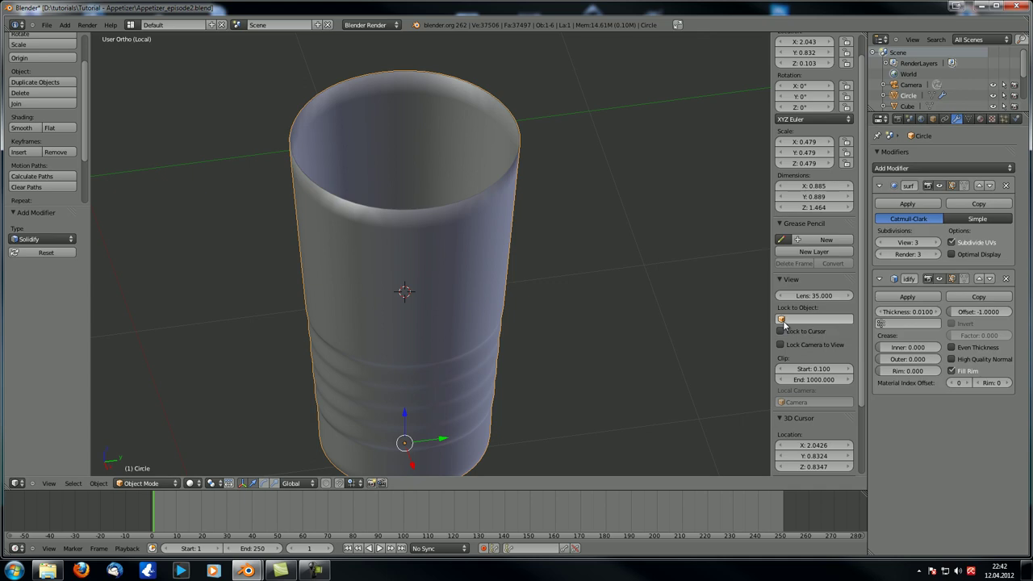
pyautogui.click(979, 278)
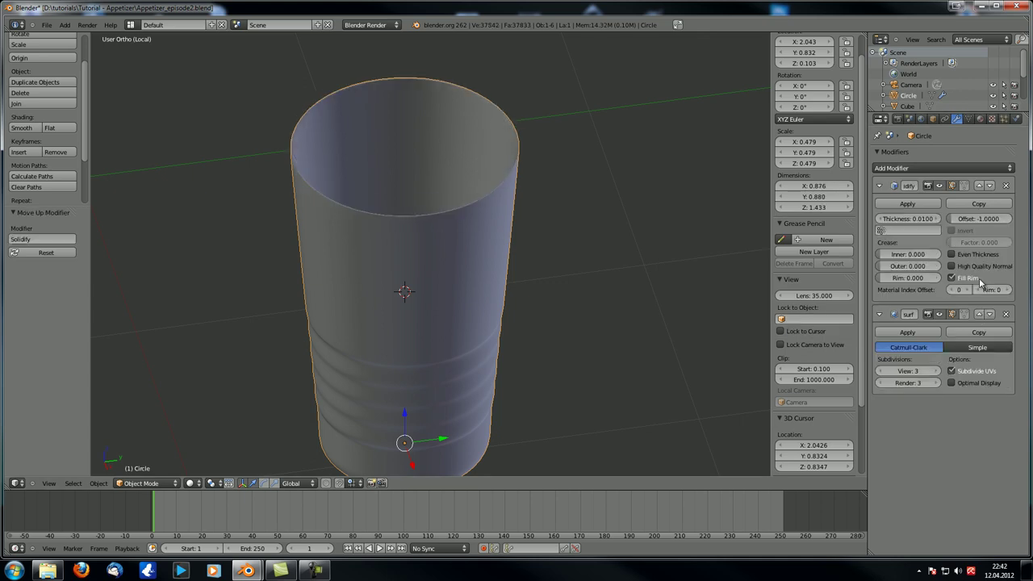
# Set the Solidify thickness of the tumbler wall to 0.023
pyautogui.scroll(3, 376, 232)
pyautogui.moveTo(411, 236); pyautogui.dragTo(455, 256, button='middle')
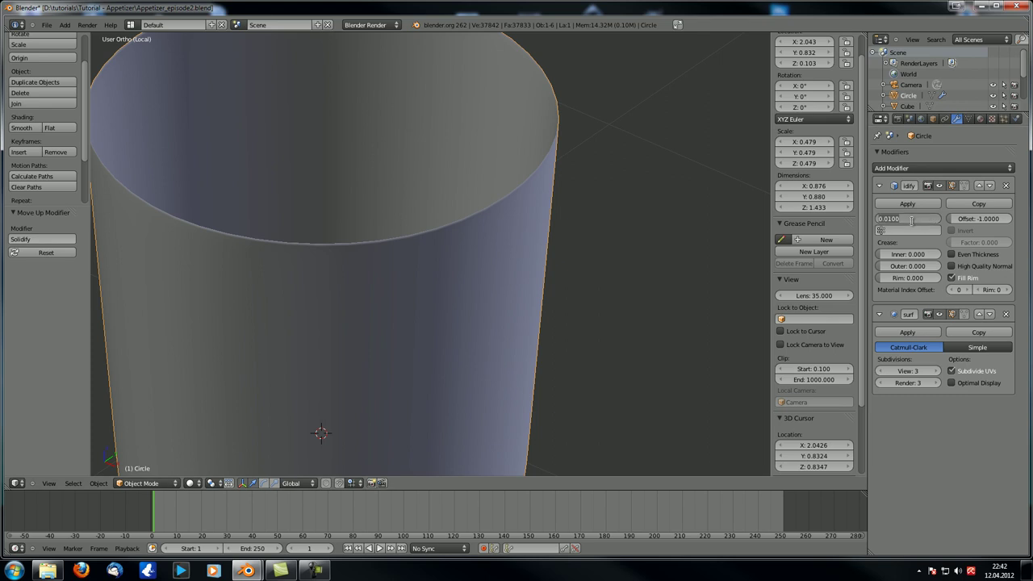
pyautogui.press('Return')
pyautogui.moveTo(527, 196); pyautogui.dragTo(539, 205, button='middle')
# Enter mesh editing and add a supporting edge loop just below the tumbler's upper rim
pyautogui.press('Tab')
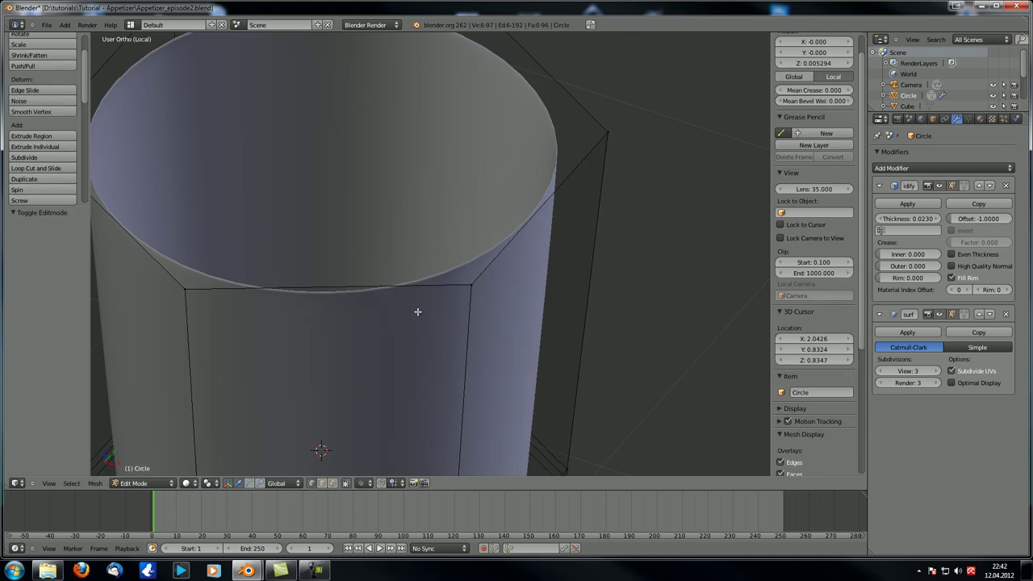
pyautogui.moveTo(436, 309); pyautogui.dragTo(397, 286, button='middle')
pyautogui.scroll(-2, 396, 285)
pyautogui.hotkey('ctrl', 'r')
pyautogui.click(402, 271)
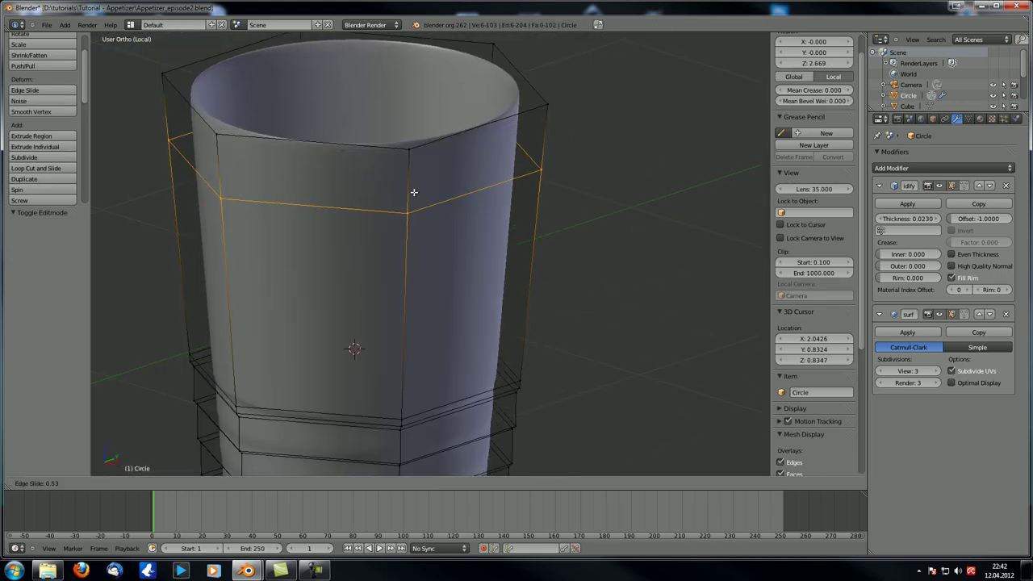
pyautogui.click(416, 145)
# Increase the Solidify thickness to 0.062, using wireframe display to judge the wall at the rim
pyautogui.scroll(2, 429, 230)
pyautogui.moveTo(429, 230); pyautogui.dragTo(462, 237, button='middle')
pyautogui.keyDown('shift'); pyautogui.moveTo(462, 236); pyautogui.dragTo(434, 404, button='middle'); pyautogui.keyUp('shift')
pyautogui.moveTo(482, 267); pyautogui.dragTo(512, 261, button='middle')
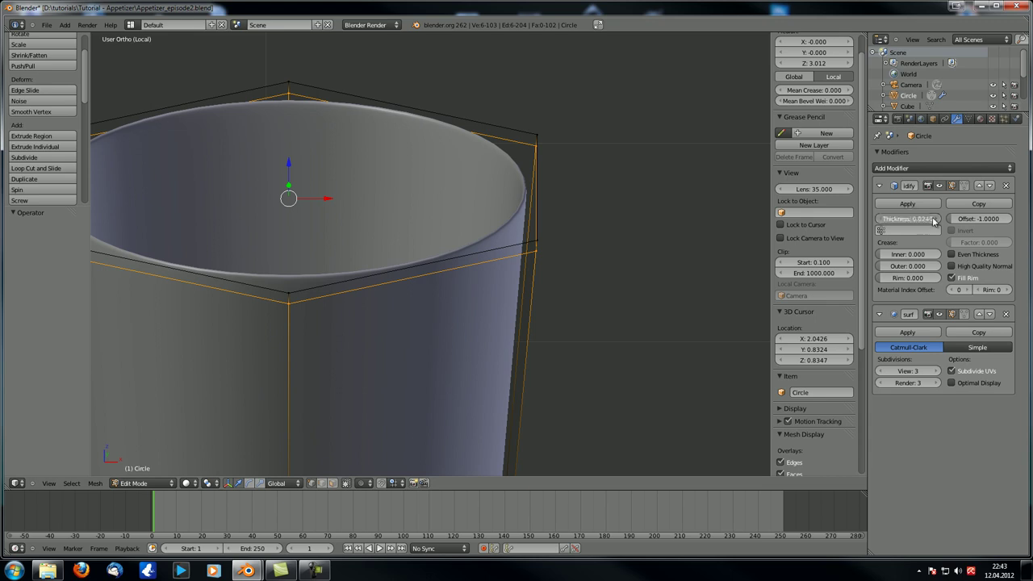
pyautogui.click(937, 221)
pyautogui.moveTo(503, 239); pyautogui.dragTo(391, 226, button='middle')
pyautogui.scroll(-3, 518, 239)
pyautogui.press('z')
pyautogui.moveTo(382, 270); pyautogui.dragTo(299, 266, button='middle')
pyautogui.scroll(4, 261, 282)
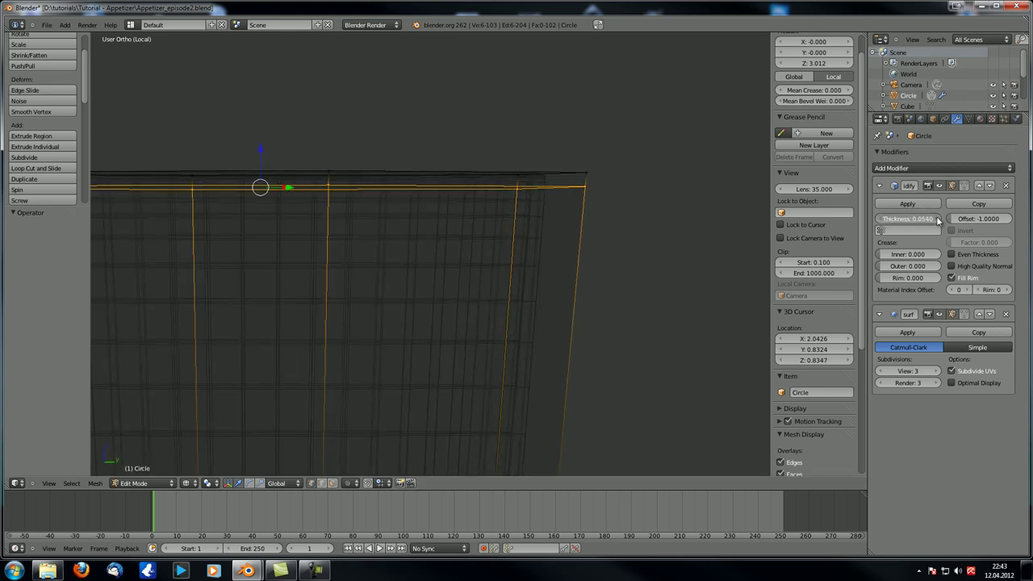
pyautogui.click(938, 220)
# Return to Object Mode and apply the Solidify modifier to the tumbler
pyautogui.scroll(-3, 415, 279)
pyautogui.moveTo(428, 261); pyautogui.dragTo(334, 295, button='middle')
pyautogui.press('Tab')
pyautogui.scroll(-4, 404, 292)
pyautogui.scroll(-3, 334, 295)
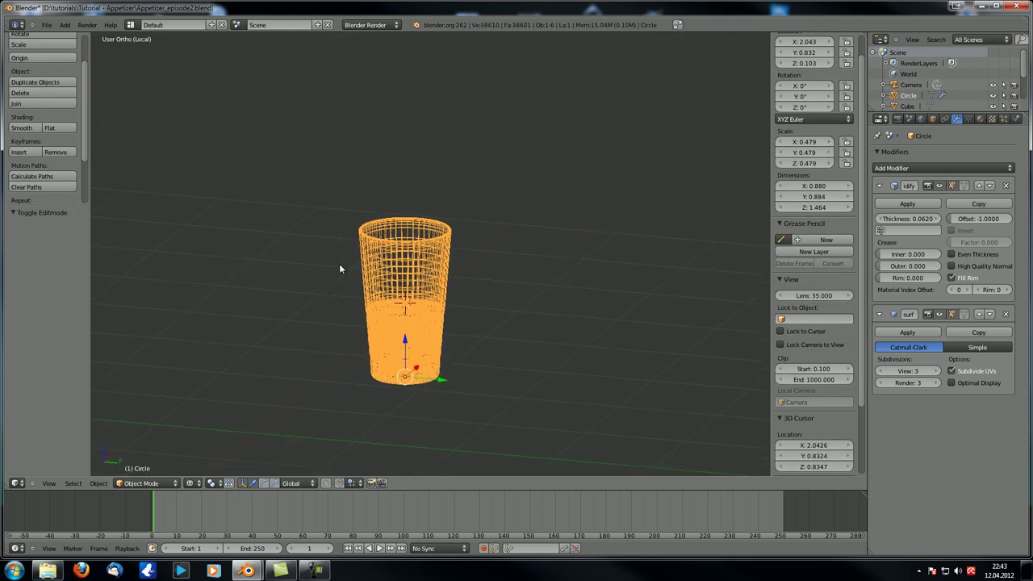
pyautogui.scroll(2, 339, 261)
pyautogui.scroll(1, 338, 256)
pyautogui.keyDown('shift'); pyautogui.moveTo(338, 257); pyautogui.dragTo(348, 271, button='middle'); pyautogui.keyUp('shift')
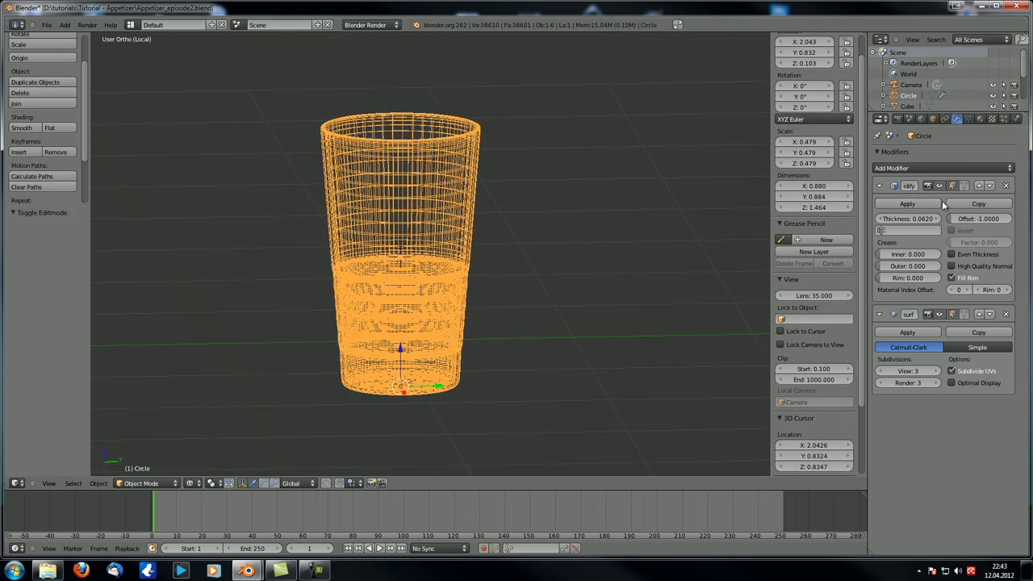
pyautogui.click(909, 204)
# Select the tumbler's inner floor by growing the selection from its centre vertex three times, and raise it about 0.07 along Z
pyautogui.scroll(-3, 394, 337)
pyautogui.scroll(3, 394, 337)
pyautogui.press('Tab')
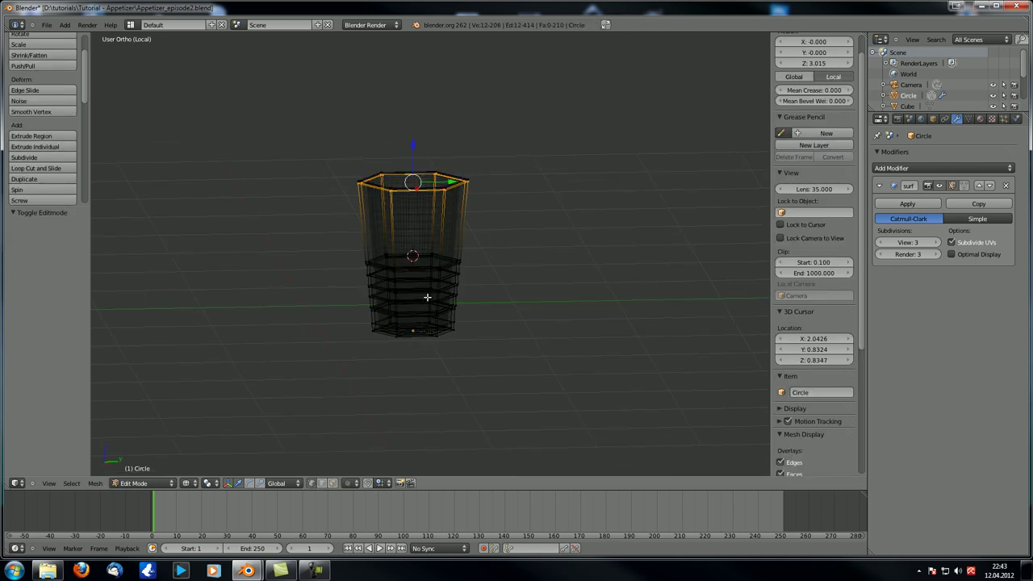
pyautogui.scroll(3, 392, 313)
pyautogui.keyDown('shift'); pyautogui.moveTo(394, 310); pyautogui.dragTo(429, 266, button='middle'); pyautogui.keyUp('shift')
pyautogui.keyDown('shift'); pyautogui.moveTo(428, 332); pyautogui.dragTo(439, 391, button='middle'); pyautogui.keyUp('shift')
pyautogui.rightClick(446, 371)
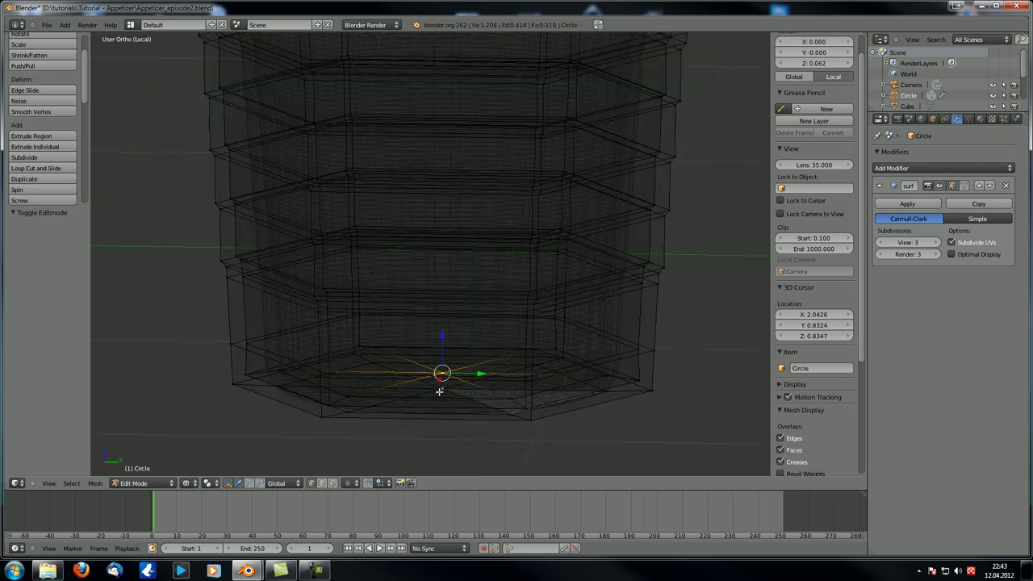
pyautogui.press('ctrl+KP_Add')
pyautogui.press('ctrl+KP_Add')
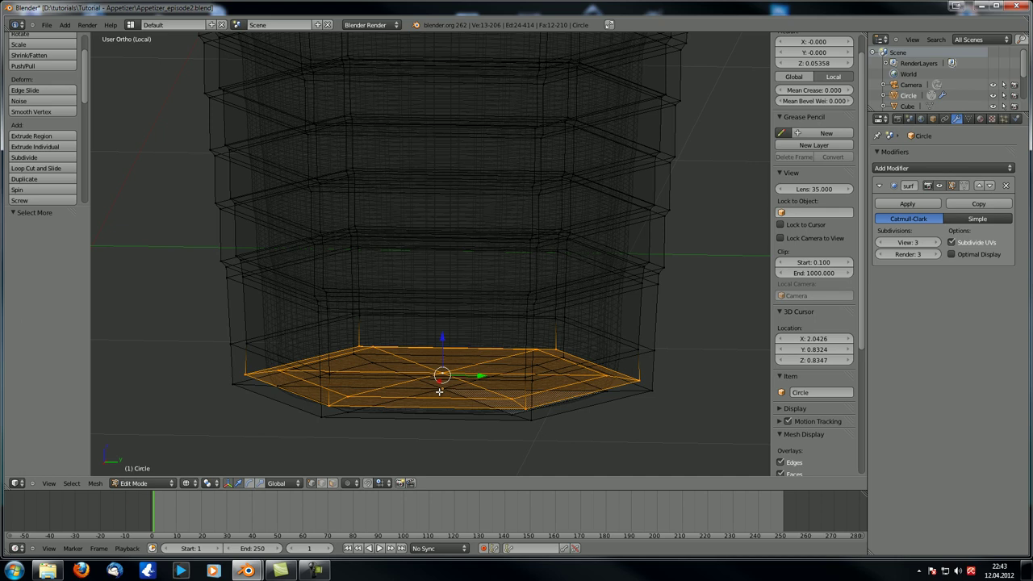
pyautogui.press('ctrl+KP_Add')
pyautogui.moveTo(437, 389); pyautogui.dragTo(399, 372, button='middle')
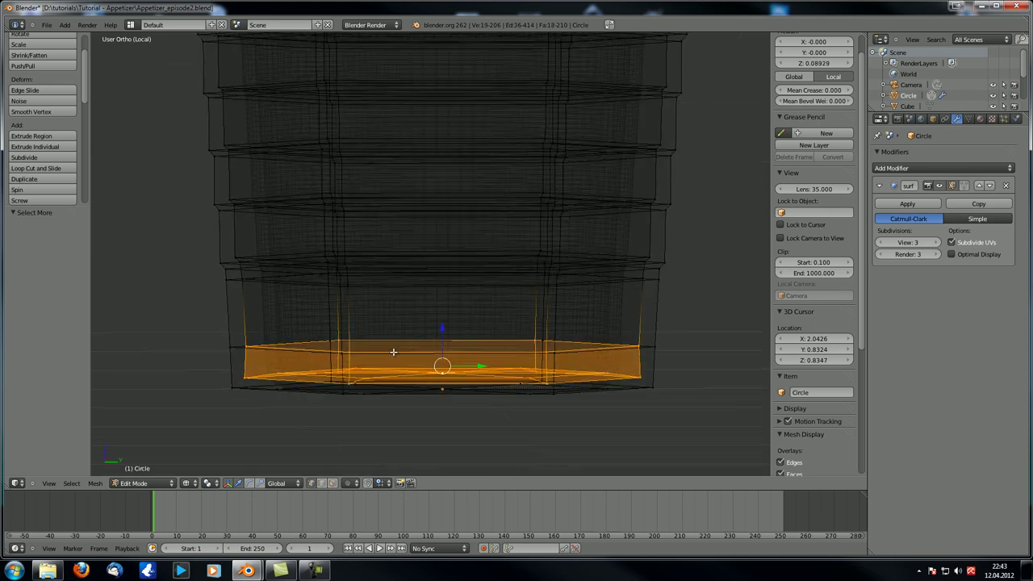
pyautogui.press('g')
pyautogui.press('z')
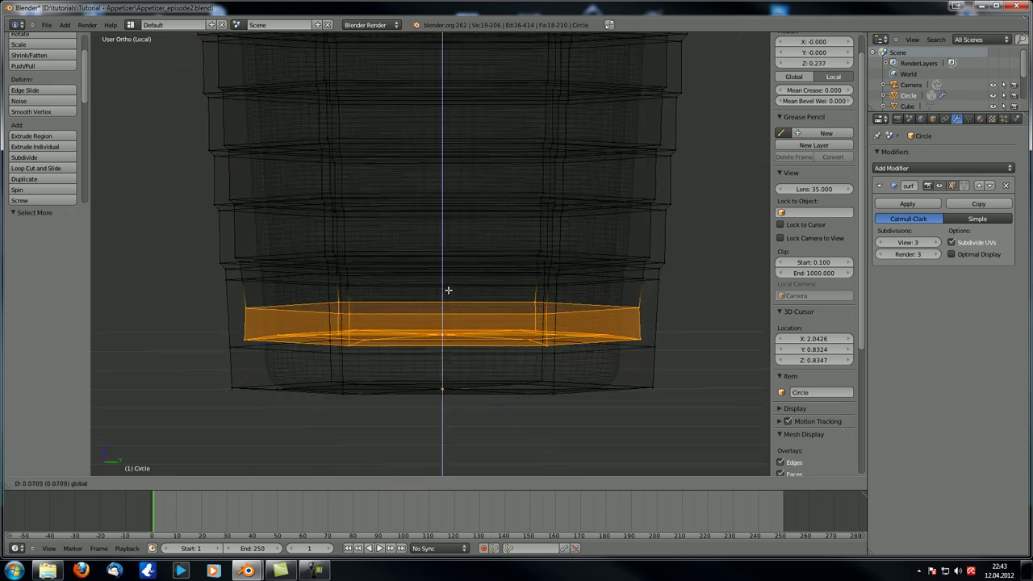
pyautogui.click(450, 288)
# Scale the inner floor's edge loop inward to about 0.921 and leave mesh editing to check the base
pyautogui.keyDown('alt'); pyautogui.rightClick(406, 343); pyautogui.keyUp('alt')
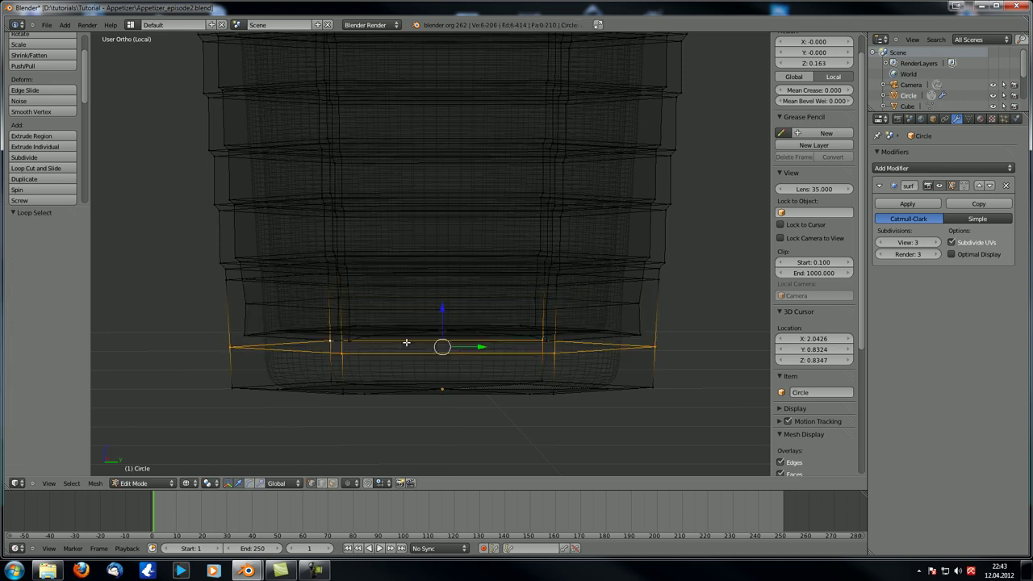
pyautogui.press('s')
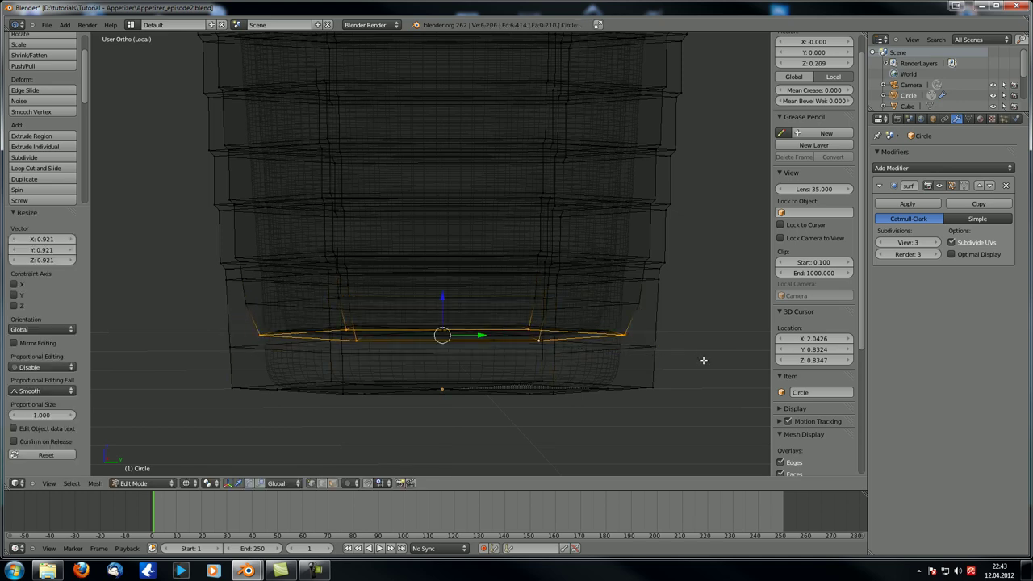
pyautogui.click(703, 360)
pyautogui.press('Tab')
pyautogui.scroll(-1, 549, 381)
pyautogui.moveTo(532, 382); pyautogui.dragTo(499, 381, button='middle')
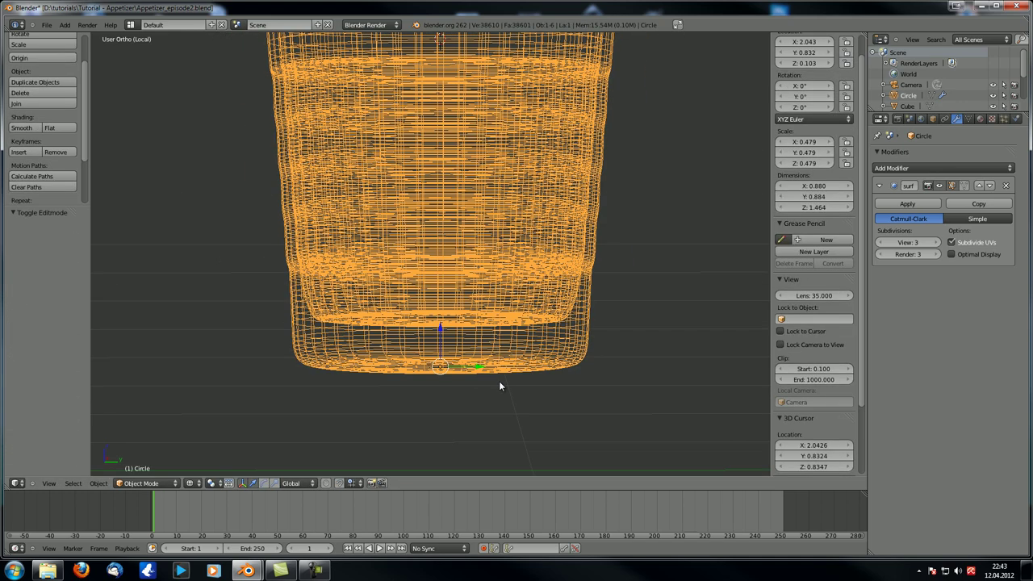
# Enter mesh editing and grow the selection from the inner floor up the inner wall to the top of the ribbed section
pyautogui.press('Tab')
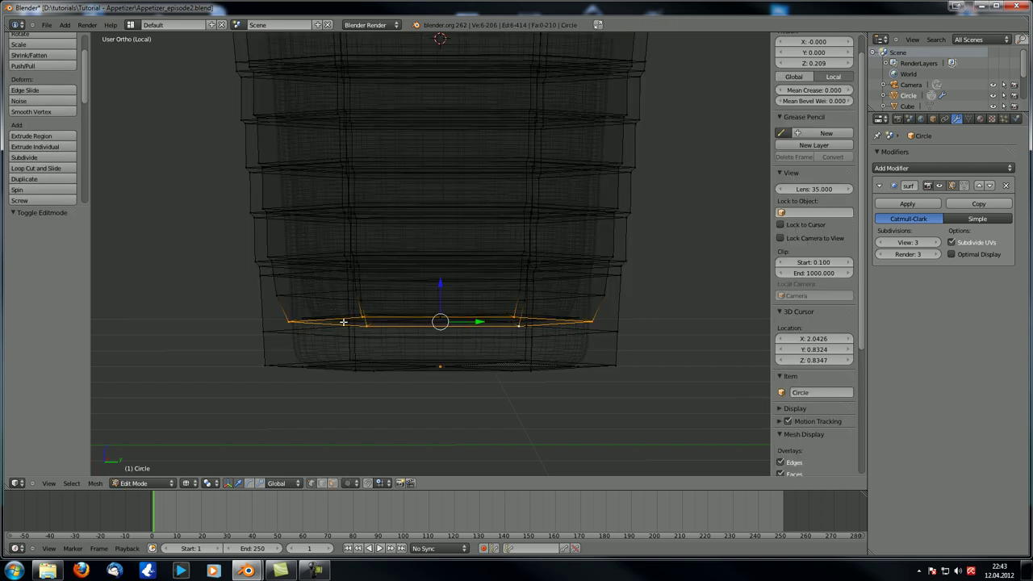
pyautogui.moveTo(414, 324); pyautogui.dragTo(413, 327, button='middle')
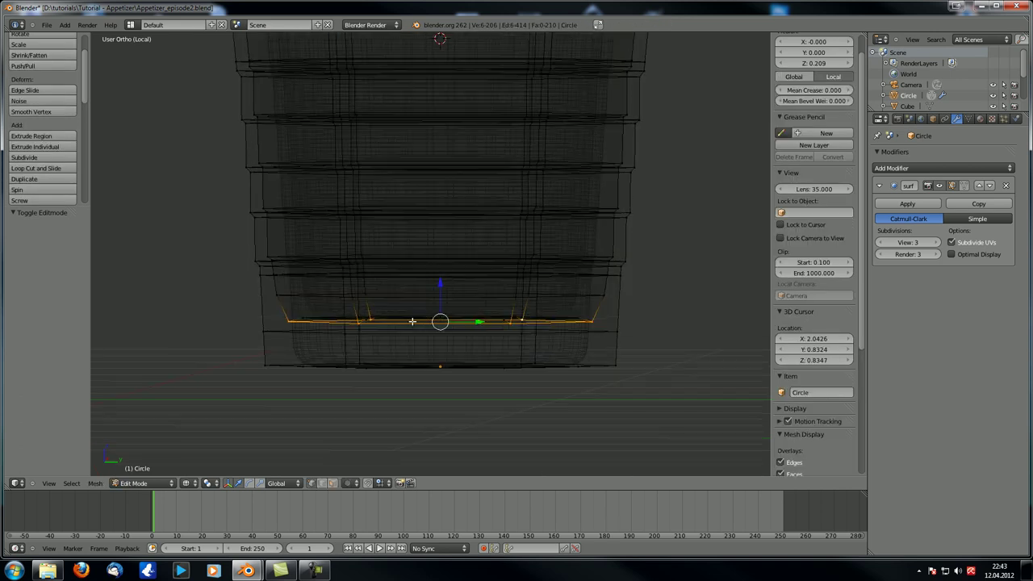
pyautogui.press('ctrl+KP_Add')
pyautogui.press('ctrl+KP_Add')
pyautogui.press('ctrl+KP_Add')
pyautogui.press('ctrl+KP_Add')
pyautogui.press('ctrl+KP_Add')
pyautogui.press('ctrl+KP_Add')
pyautogui.press('ctrl+KP_Add')
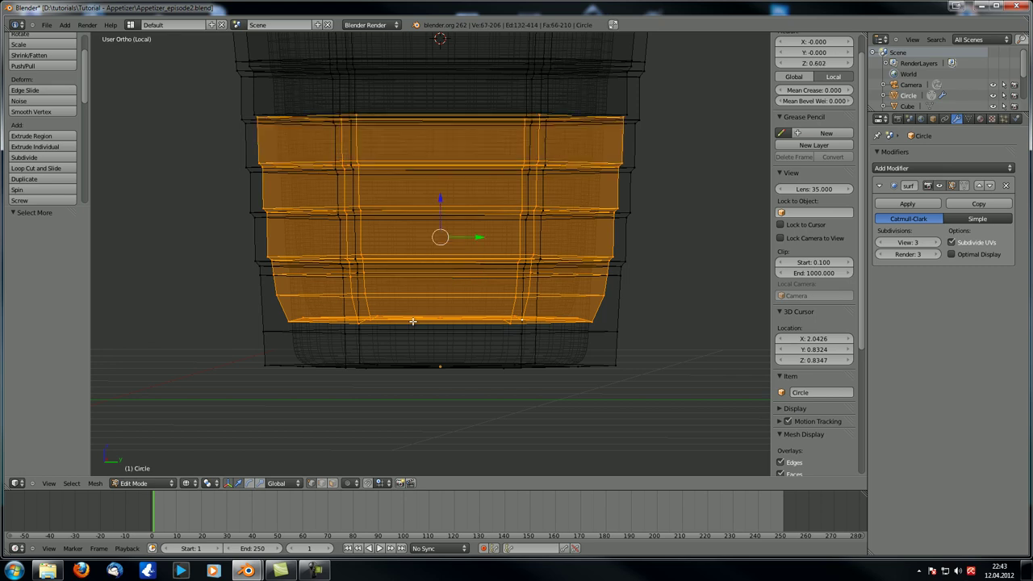
pyautogui.press('ctrl+KP_Add')
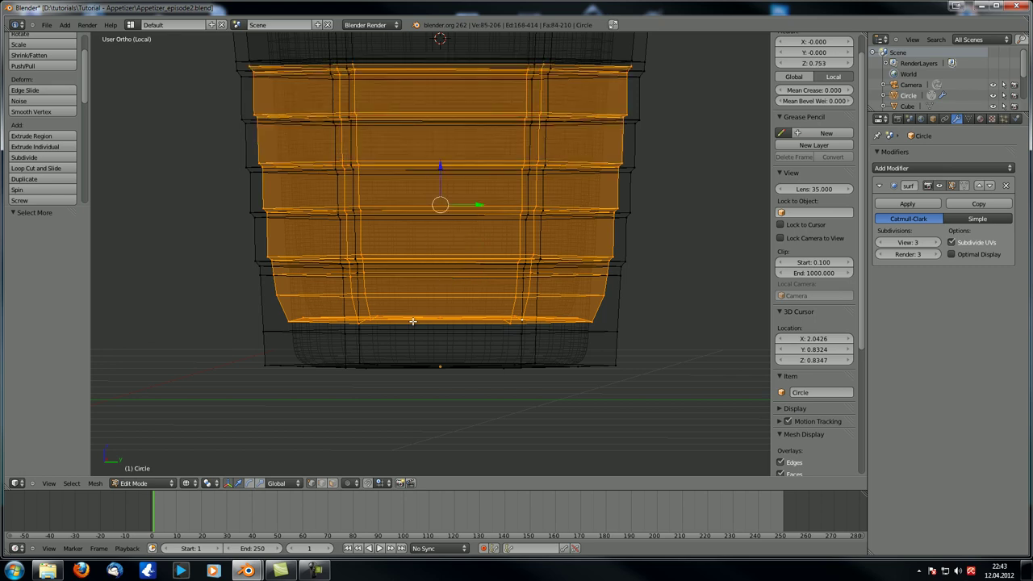
pyautogui.scroll(-1, 335, 257)
pyautogui.keyDown('shift'); pyautogui.moveTo(268, 108); pyautogui.dragTo(256, 153, button='middle'); pyautogui.keyUp('shift')
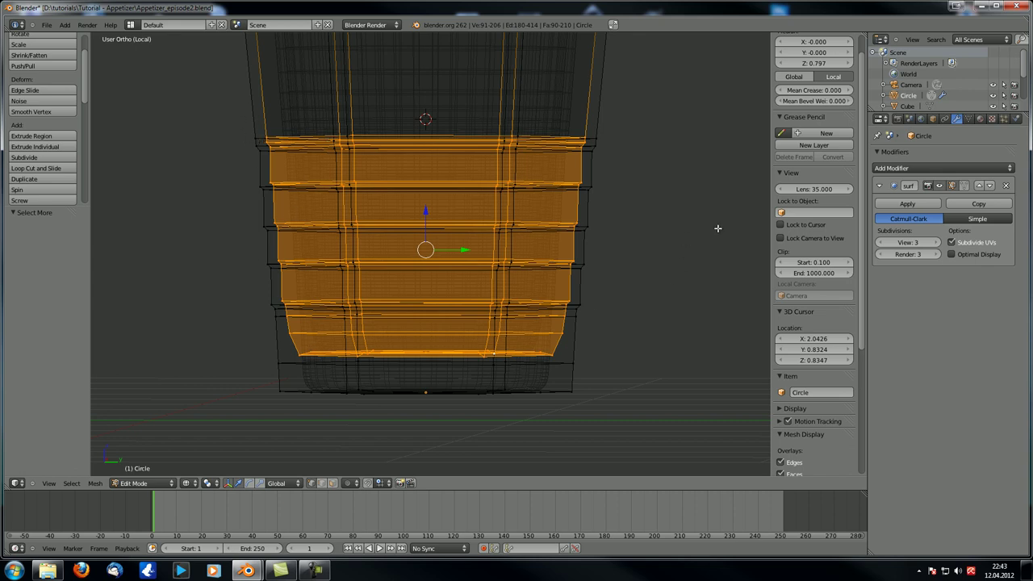
# Scale the selected inner wall to about 0.881 in X and Y only, keeping its height
pyautogui.press('s')
pyautogui.hotkey('shift', 'z')
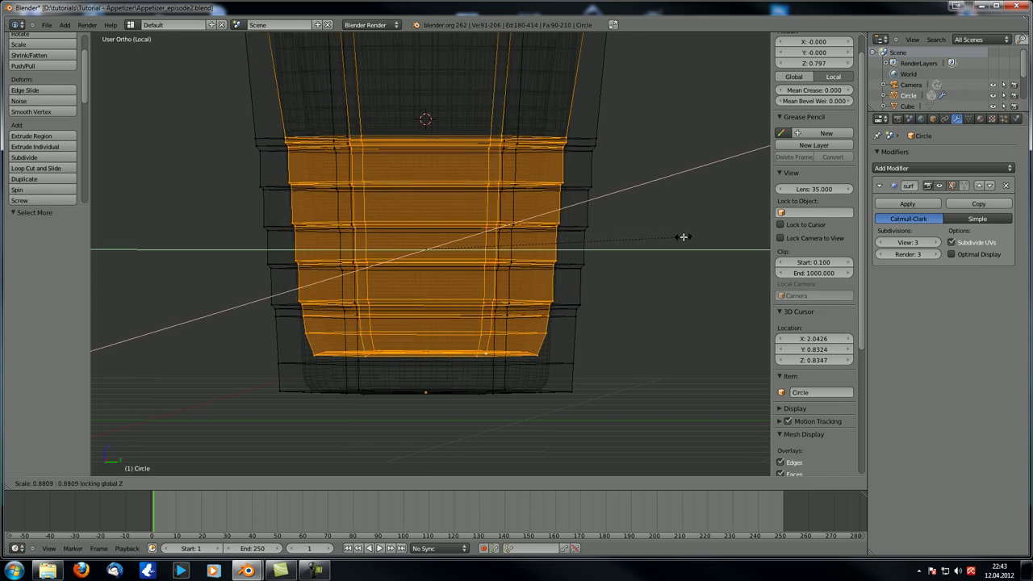
pyautogui.click(683, 235)
pyautogui.scroll(-3, 495, 205)
pyautogui.keyDown('shift'); pyautogui.moveTo(495, 205); pyautogui.dragTo(493, 304, button='middle'); pyautogui.keyUp('shift')
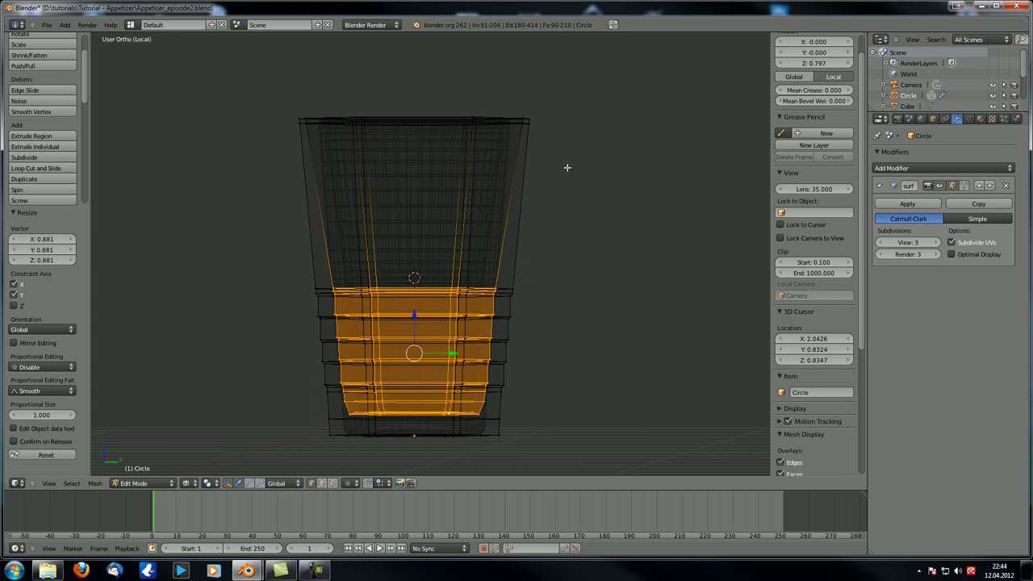
pyautogui.press('a')
pyautogui.press('a')
pyautogui.scroll(-1, 469, 374)
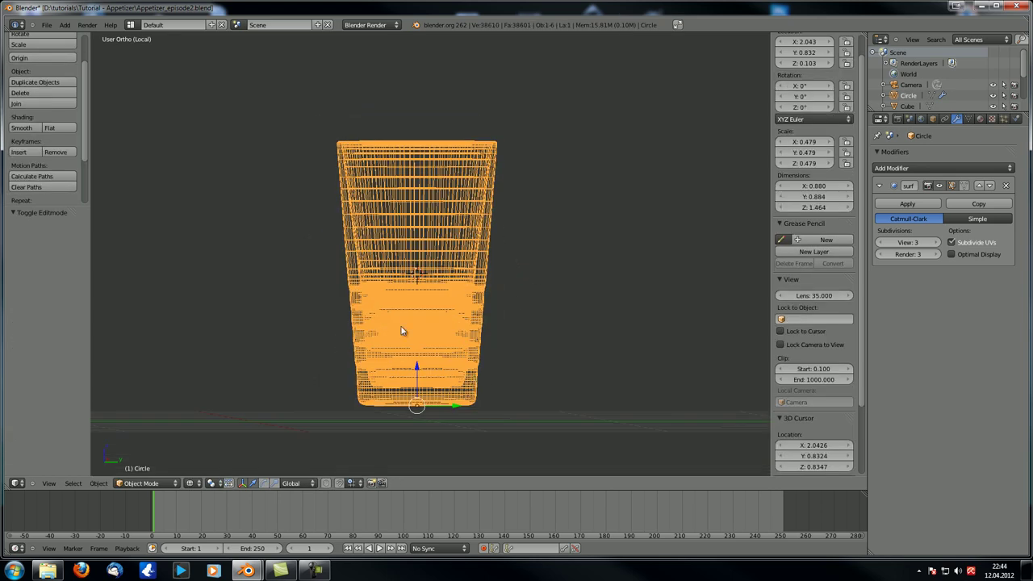
# Inspect the tumbler's wall and base in solid shading outside mesh editing
pyautogui.press('Tab')
pyautogui.moveTo(421, 370); pyautogui.dragTo(379, 385, button='middle')
pyautogui.press('z')
pyautogui.scroll(4, 396, 348)
pyautogui.moveTo(396, 348); pyautogui.dragTo(372, 259, button='middle')
pyautogui.scroll(-2, 371, 264)
pyautogui.scroll(-5, 360, 284)
pyautogui.scroll(3, 431, 288)
pyautogui.scroll(-5, 421, 310)
# Return to mesh editing and add a centred loop cut around the inner wall between the ribs and the rim
pyautogui.press('Tab')
pyautogui.scroll(6, 404, 275)
pyautogui.scroll(-3, 373, 259)
pyautogui.scroll(3, 404, 210)
pyautogui.keyDown('shift'); pyautogui.moveTo(397, 202); pyautogui.dragTo(374, 268, button='middle'); pyautogui.keyUp('shift')
pyautogui.moveTo(312, 227); pyautogui.dragTo(363, 266, button='middle')
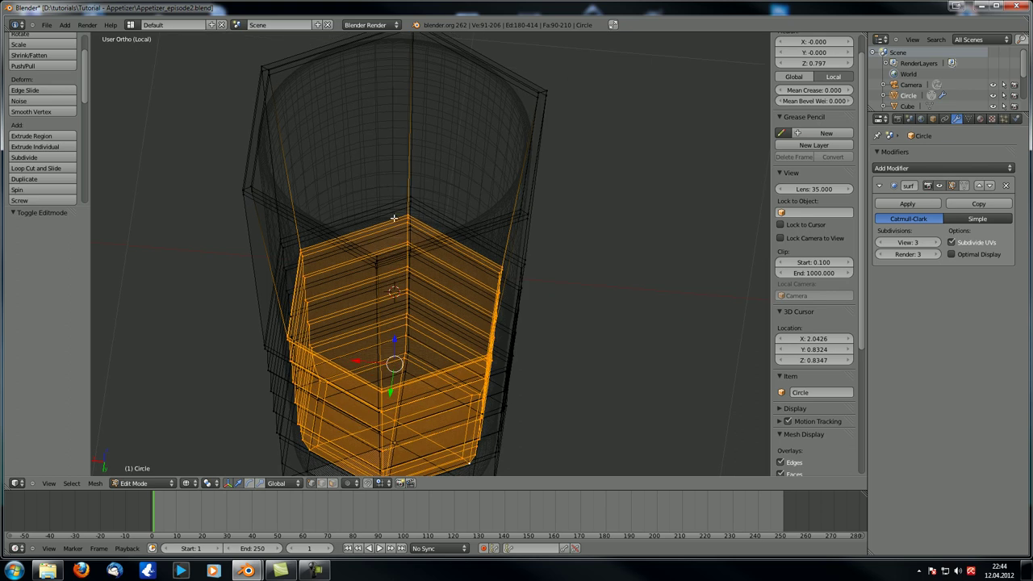
pyautogui.press('a')
pyautogui.hotkey('ctrl', 'r')
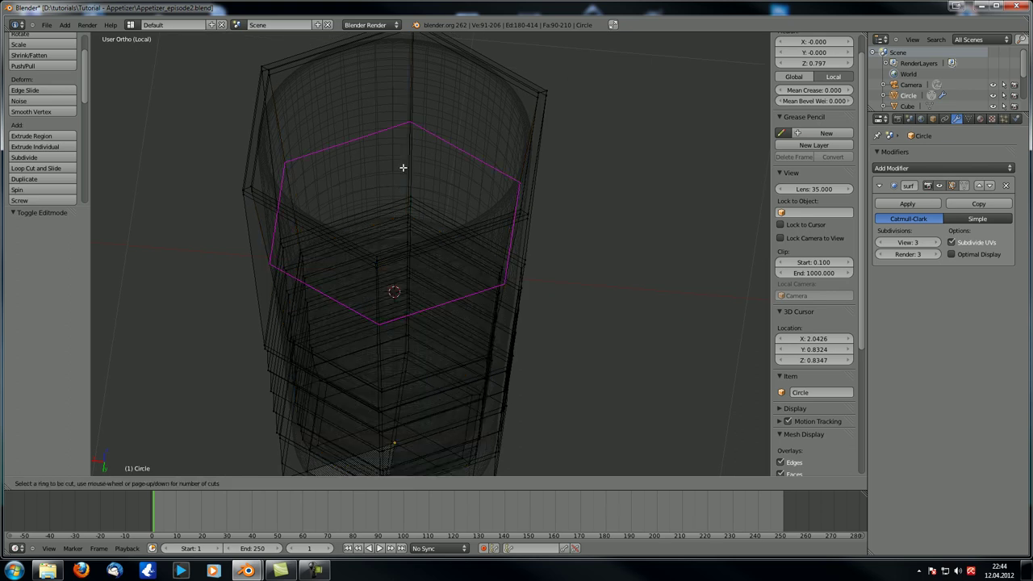
pyautogui.click(403, 167)
pyautogui.rightClick(404, 167)
pyautogui.moveTo(404, 167); pyautogui.dragTo(382, 231, button='middle')
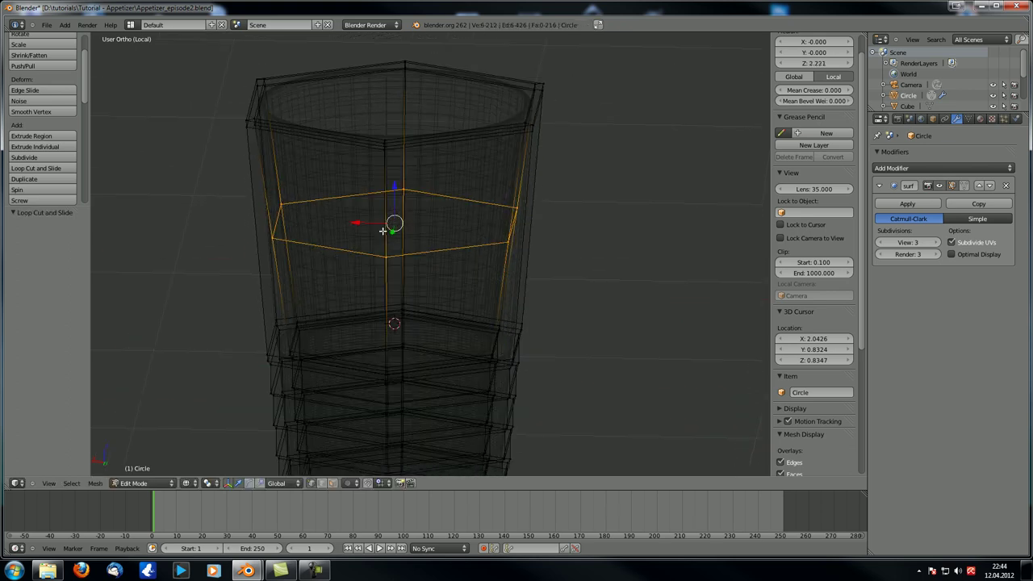
# Edge Slide the new inner loop downward by about 0.12 in front view
pyautogui.press('KP_1')
pyautogui.scroll(-1, 383, 231)
pyautogui.keyDown('shift'); pyautogui.moveTo(410, 263); pyautogui.dragTo(367, 200, button='middle'); pyautogui.keyUp('shift')
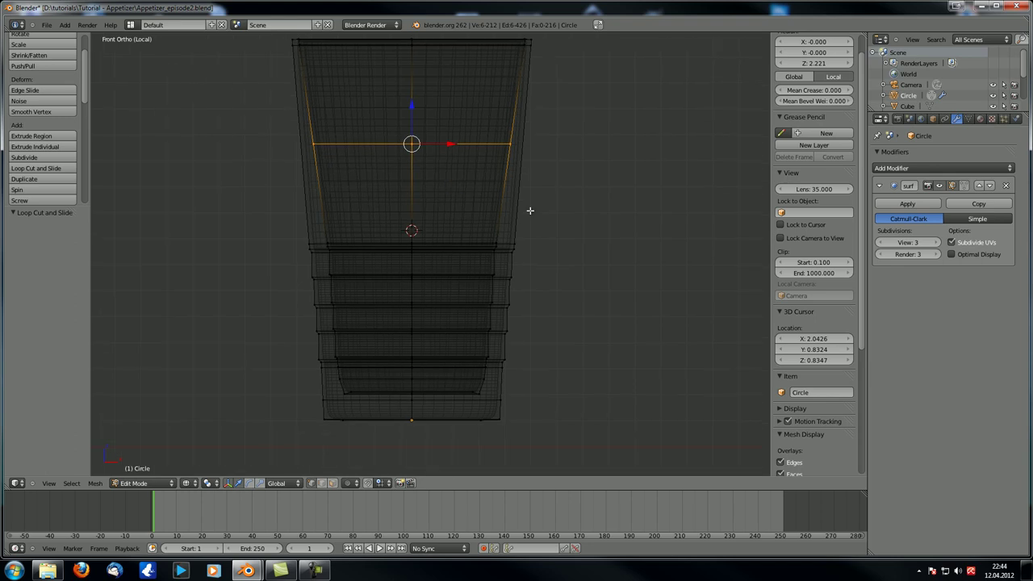
pyautogui.hotkey('ctrl', 'e')
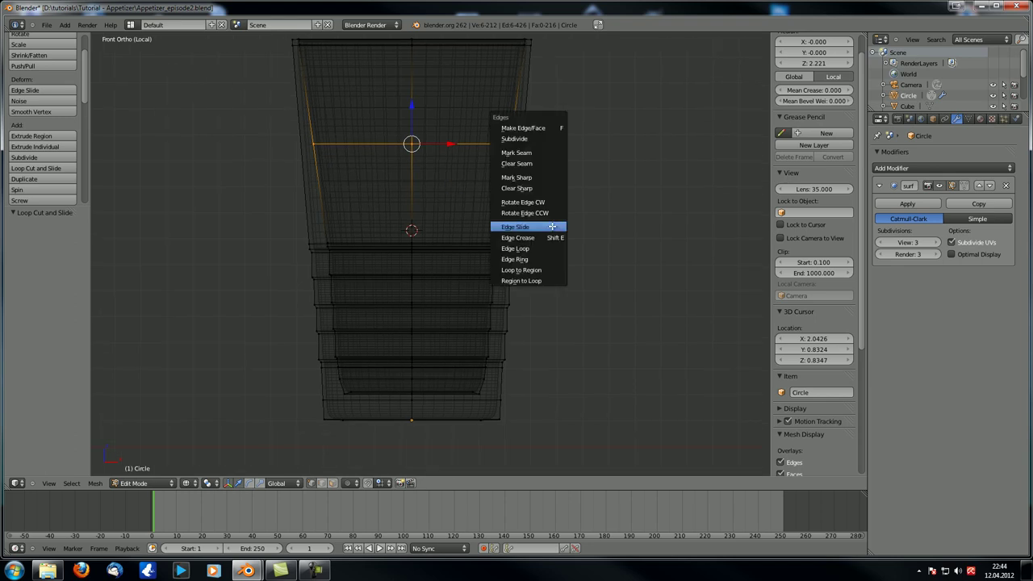
pyautogui.click(552, 226)
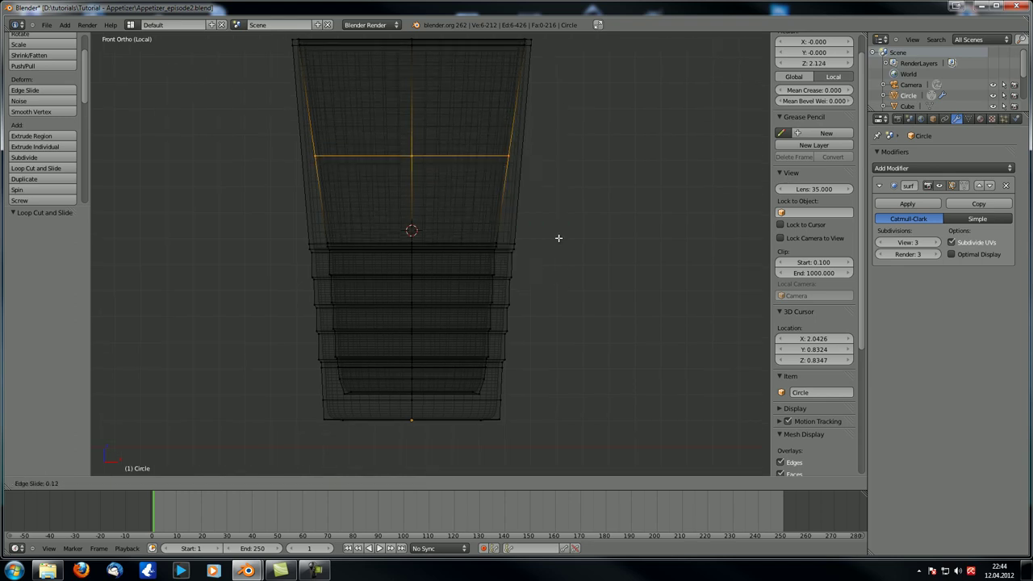
pyautogui.click(558, 234)
# Check the smoothed tumbler outside mesh editing, in perspective and through the scene camera
pyautogui.scroll(-2, 512, 242)
pyautogui.moveTo(510, 242); pyautogui.dragTo(446, 251, button='middle')
pyautogui.press('Tab')
pyautogui.press('KP_5')
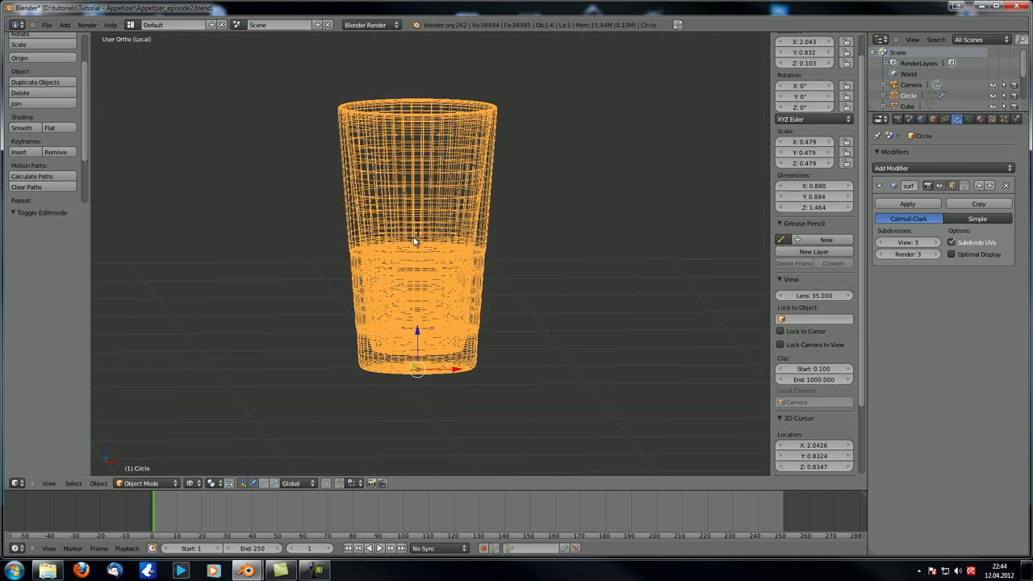
pyautogui.scroll(-3, 414, 236)
pyautogui.press('KP_0')
# Return to mesh editing and select the tumbler's inner floor around its centre vertex
pyautogui.press('Tab')
pyautogui.scroll(3, 413, 236)
pyautogui.keyDown('shift'); pyautogui.moveTo(502, 183); pyautogui.dragTo(471, 318, button='middle'); pyautogui.keyUp('shift')
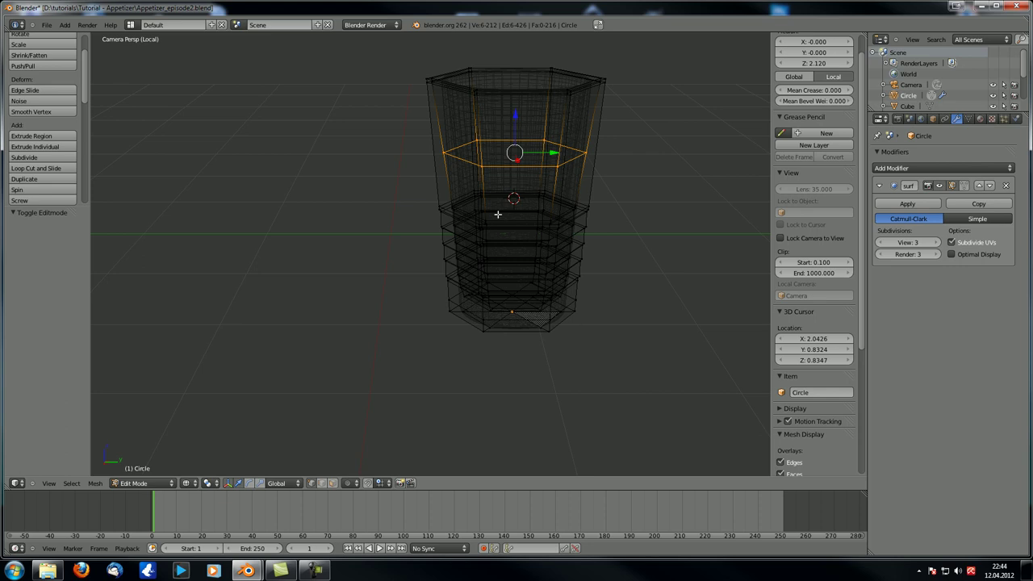
pyautogui.moveTo(510, 292); pyautogui.dragTo(498, 270, button='middle')
pyautogui.scroll(4, 498, 270)
pyautogui.keyDown('shift'); pyautogui.moveTo(452, 235); pyautogui.dragTo(420, 221, button='middle'); pyautogui.keyUp('shift')
pyautogui.scroll(-2, 421, 223)
pyautogui.keyDown('shift'); pyautogui.moveTo(513, 283); pyautogui.dragTo(419, 209, button='middle'); pyautogui.keyUp('shift')
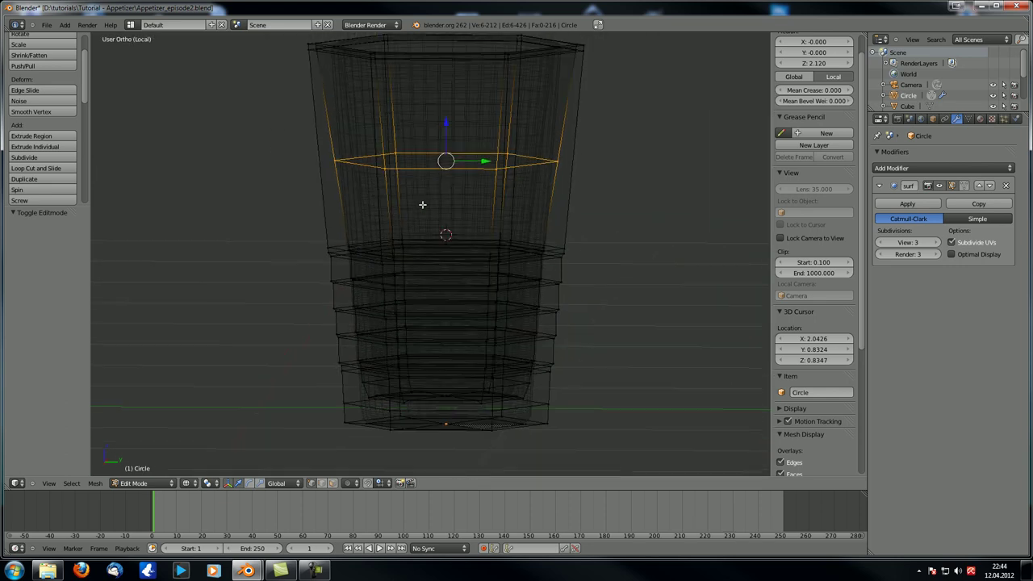
pyautogui.scroll(2, 466, 363)
pyautogui.moveTo(450, 385); pyautogui.dragTo(455, 422, button='middle')
pyautogui.rightClick(449, 417)
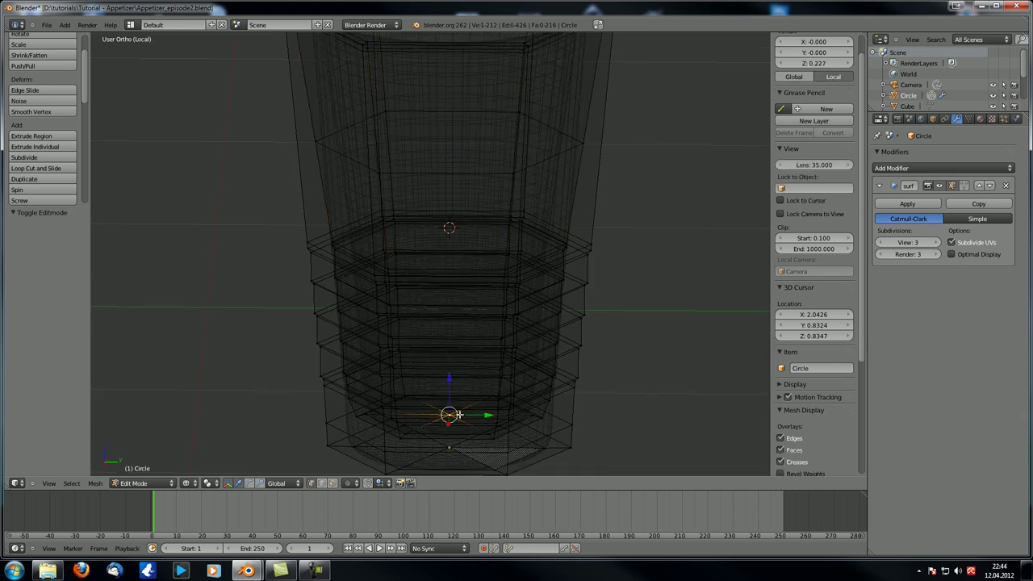
pyautogui.keyDown('alt'); pyautogui.rightClick(440, 433); pyautogui.keyUp('alt')
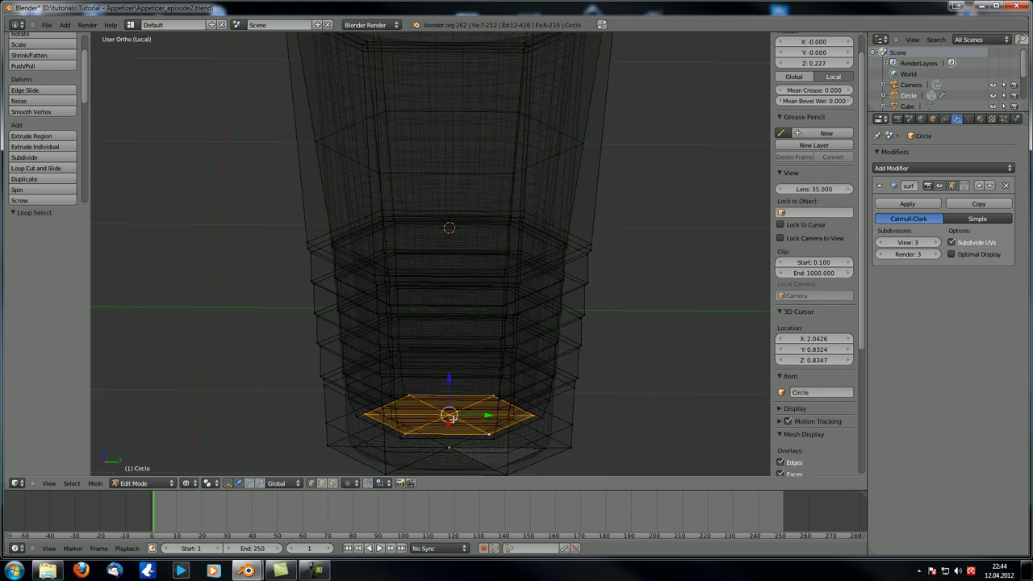
# Grow the selection from the inner floor up the inner wall to the edge loop above the ribs
pyautogui.press('ctrl+KP_Add')
pyautogui.press('ctrl+KP_Add')
pyautogui.press('ctrl+KP_Add')
pyautogui.press('ctrl+KP_Add')
pyautogui.press('ctrl+KP_Add')
pyautogui.press('ctrl+KP_Add')
pyautogui.press('ctrl+KP_Add')
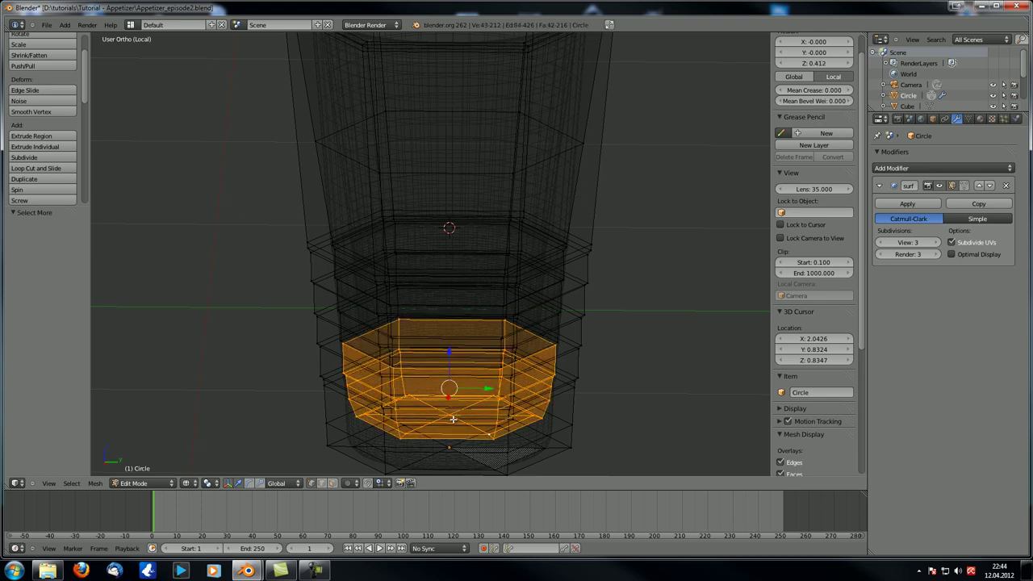
pyautogui.press('ctrl+KP_Add')
pyautogui.press('ctrl+KP_Add')
pyautogui.press('ctrl+KP_Add')
pyautogui.press('ctrl+KP_Add')
pyautogui.press('ctrl+KP_Add')
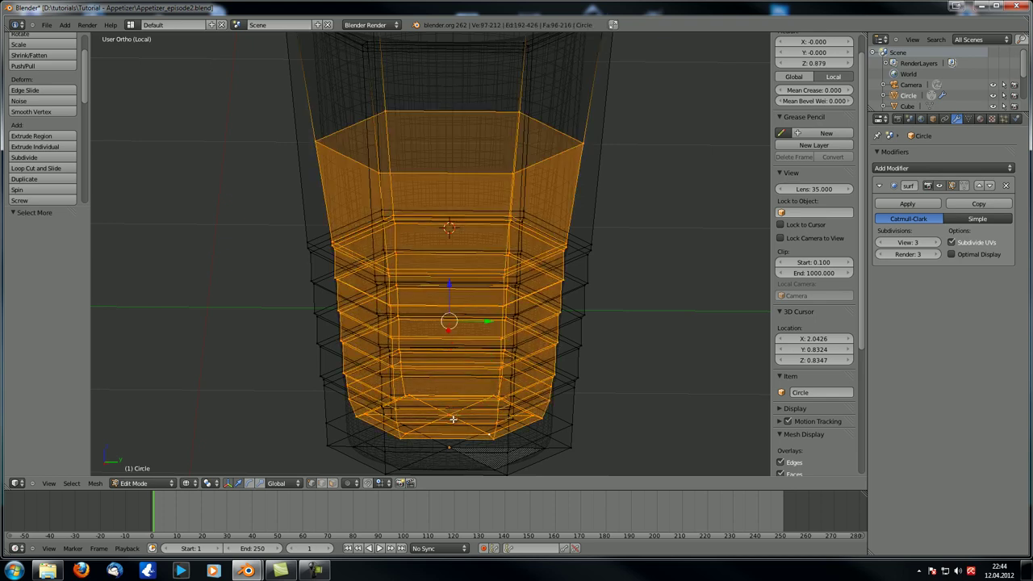
pyautogui.scroll(-3, 448, 411)
pyautogui.moveTo(448, 411); pyautogui.dragTo(453, 371, button='middle')
pyautogui.moveTo(437, 313); pyautogui.dragTo(433, 312, button='middle')
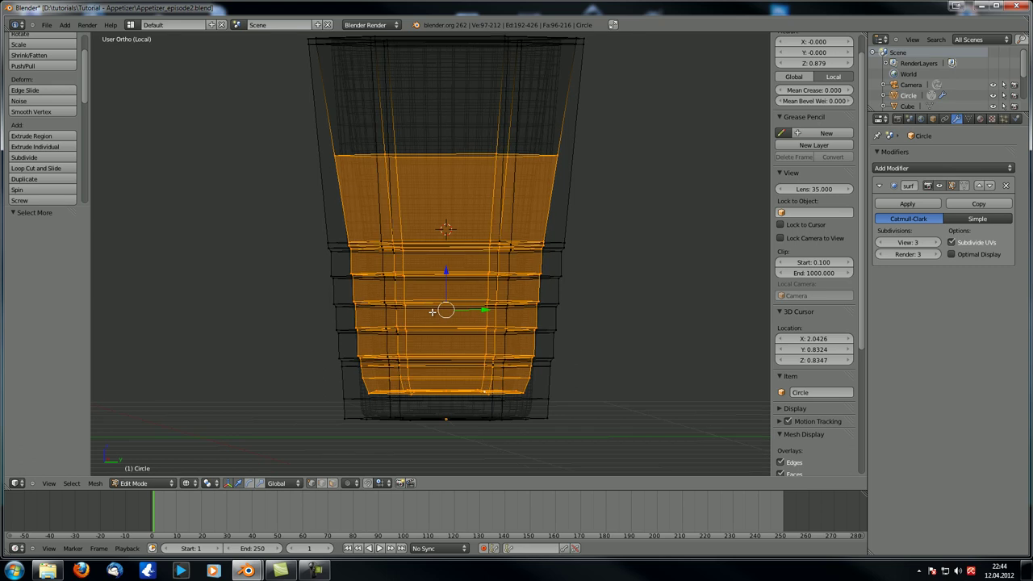
# Duplicate the selected inner surface in place and scale the copy to about 0.998 in X and Y only
pyautogui.hotkey('shift', 'd')
pyautogui.click(570, 299)
pyautogui.scroll(3, 568, 302)
pyautogui.keyDown('shift'); pyautogui.moveTo(617, 281); pyautogui.dragTo(439, 304, button='middle'); pyautogui.keyUp('shift')
pyautogui.scroll(9, 438, 305)
pyautogui.keyDown('shift'); pyautogui.moveTo(422, 339); pyautogui.dragTo(460, 259, button='middle'); pyautogui.keyUp('shift')
pyautogui.scroll(9, 459, 258)
pyautogui.keyDown('shift'); pyautogui.moveTo(412, 292); pyautogui.dragTo(493, 247, button='middle'); pyautogui.keyUp('shift')
pyautogui.scroll(-1, 501, 227)
pyautogui.press('s')
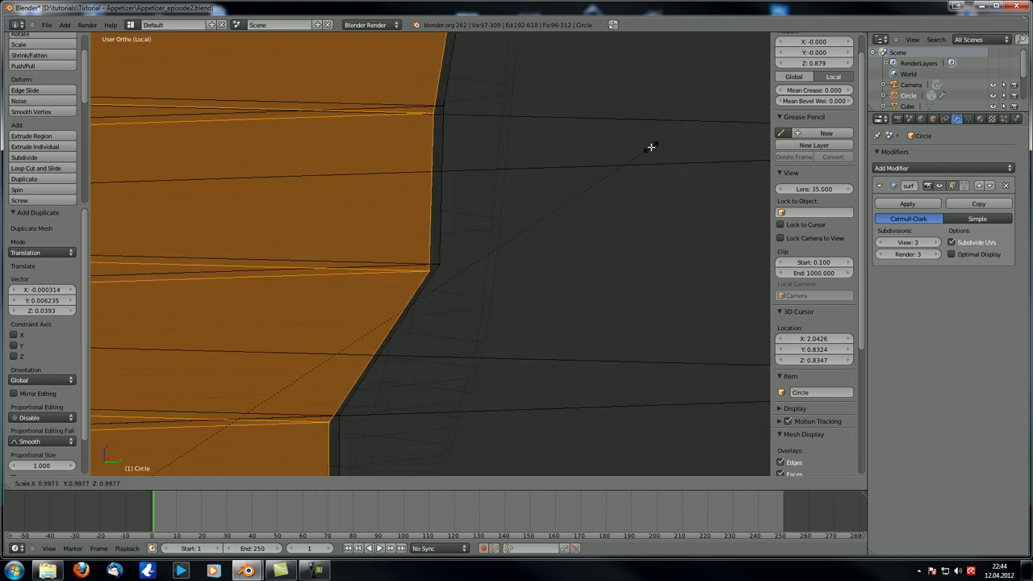
pyautogui.press('Escape')
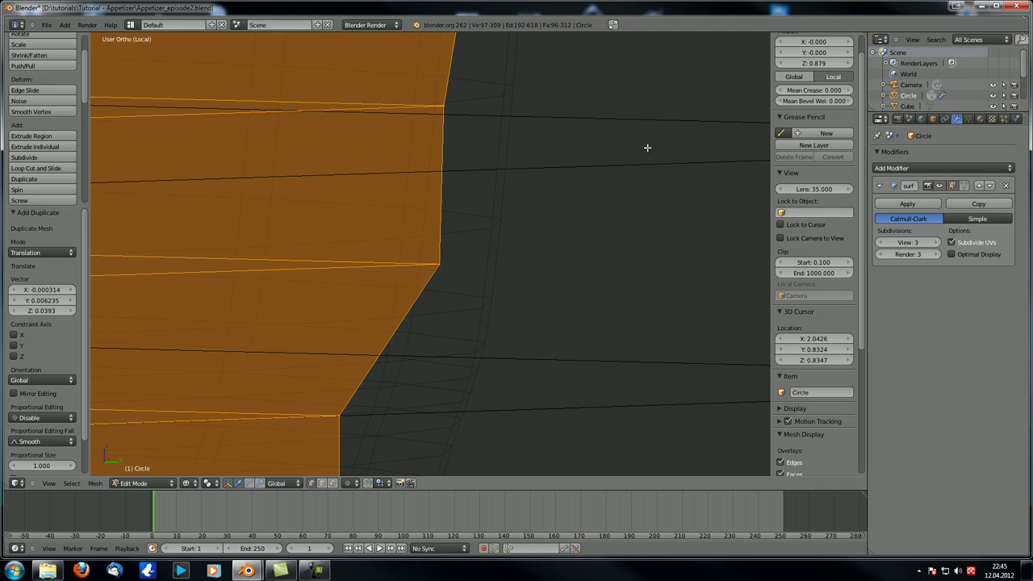
pyautogui.press('s')
pyautogui.hotkey('shift', 'z')
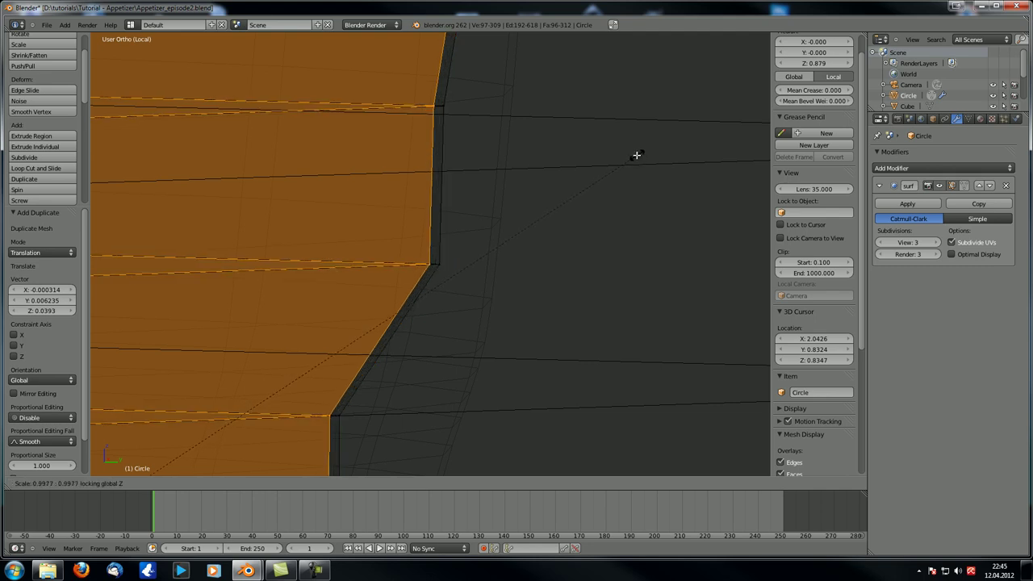
pyautogui.click(637, 156)
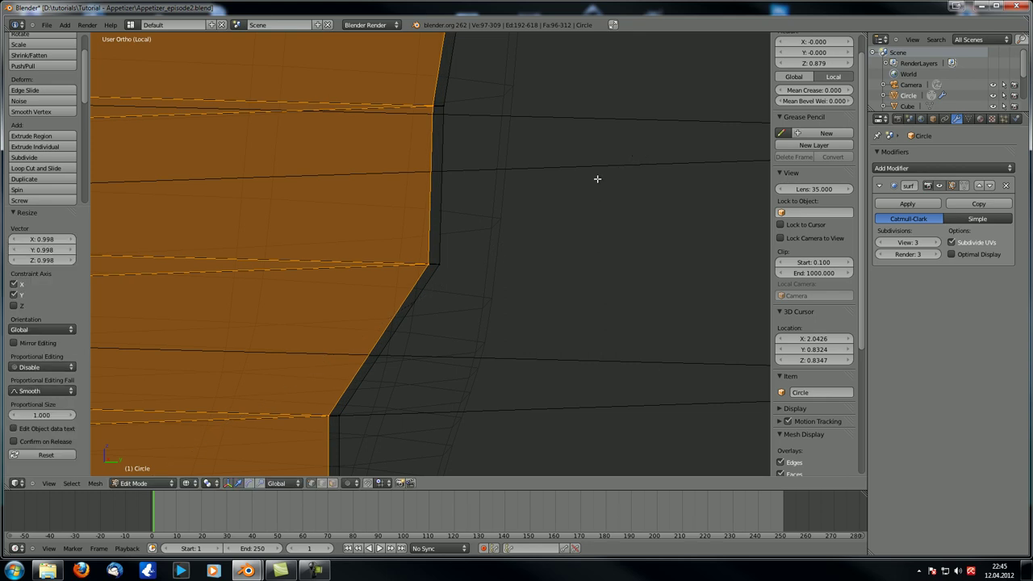
# Raise the duplicated inner surface about 0.0044 along Z so it clears the glass floor
pyautogui.scroll(-9, 395, 358)
pyautogui.keyDown('shift'); pyautogui.moveTo(394, 358); pyautogui.dragTo(416, 177, button='middle'); pyautogui.keyUp('shift')
pyautogui.scroll(-8, 404, 194)
pyautogui.keyDown('shift'); pyautogui.moveTo(319, 328); pyautogui.dragTo(472, 75, button='middle'); pyautogui.keyUp('shift')
pyautogui.scroll(7, 370, 225)
pyautogui.keyDown('shift'); pyautogui.moveTo(356, 176); pyautogui.dragTo(606, 272, button='middle'); pyautogui.keyUp('shift')
pyautogui.scroll(-4, 606, 273)
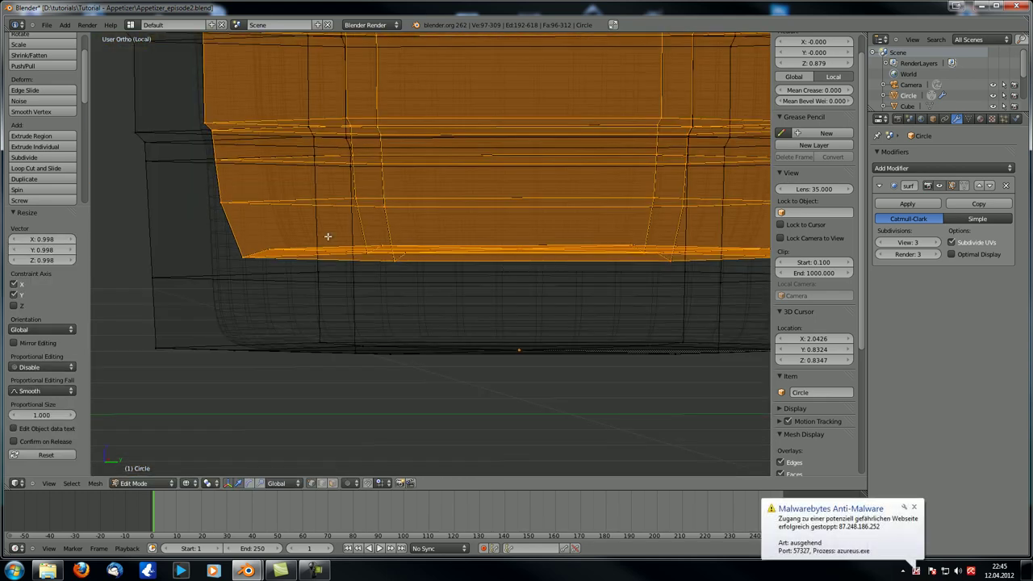
pyautogui.scroll(2, 347, 234)
pyautogui.keyDown('shift'); pyautogui.moveTo(484, 185); pyautogui.dragTo(440, 256, button='middle'); pyautogui.keyUp('shift')
pyautogui.press('g')
pyautogui.press('z')
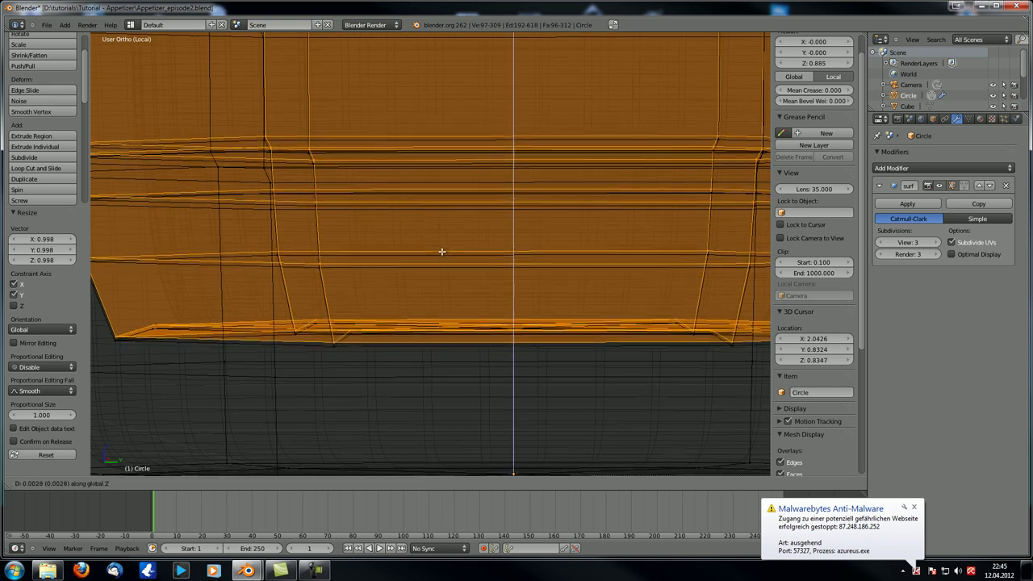
pyautogui.click(442, 250)
# Select the floor of the duplicate and the glass's inner floor by growing outward from their centre vertices
pyautogui.scroll(-3, 442, 250)
pyautogui.moveTo(445, 247)
pyautogui.mouseDown(button='middle')
pyautogui.moveTo(454, 231)
pyautogui.moveTo(452, 240)
pyautogui.mouseUp(button='middle')
pyautogui.scroll(3, 427, 176)
pyautogui.keyDown('shift'); pyautogui.moveTo(428, 176); pyautogui.dragTo(429, 126, button='middle'); pyautogui.keyUp('shift')
pyautogui.moveTo(146, 223)
pyautogui.mouseDown(button='middle')
pyautogui.moveTo(94, 237)
pyautogui.moveTo(200, 213)
pyautogui.moveTo(143, 235)
pyautogui.mouseUp(button='middle')
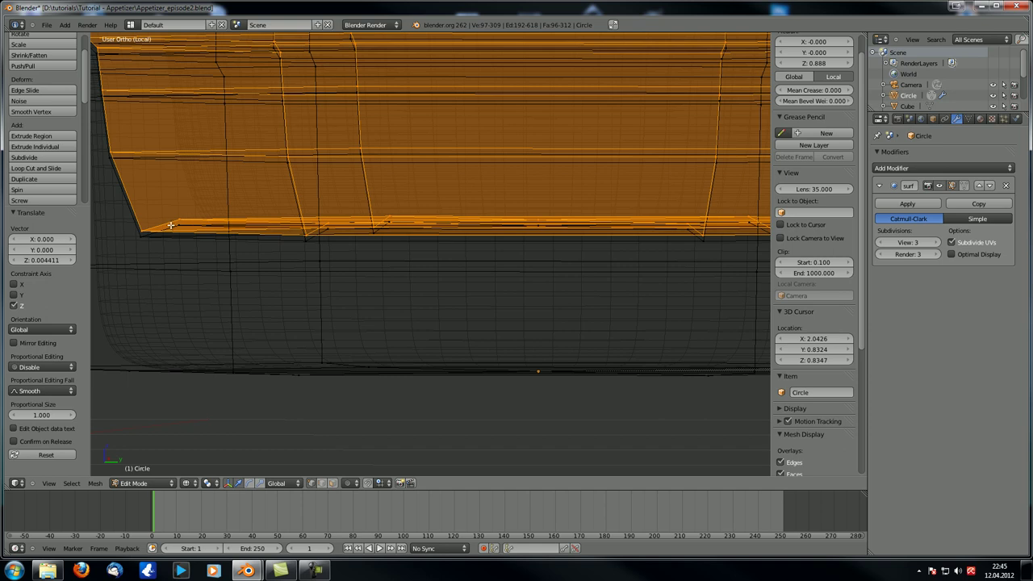
pyautogui.moveTo(408, 241); pyautogui.dragTo(547, 215, button='middle')
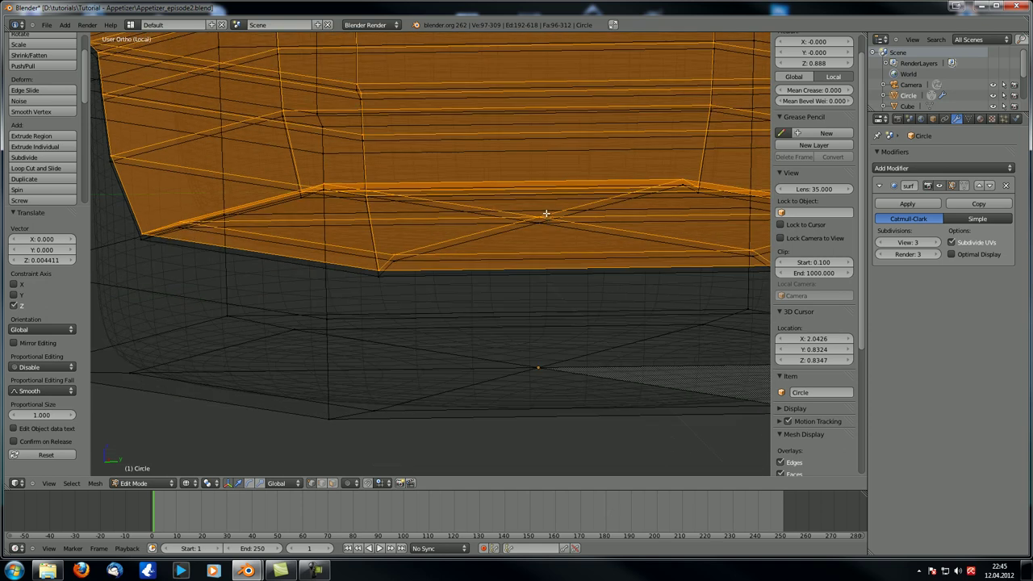
pyautogui.rightClick(538, 216)
pyautogui.press('ctrl+KP_Add')
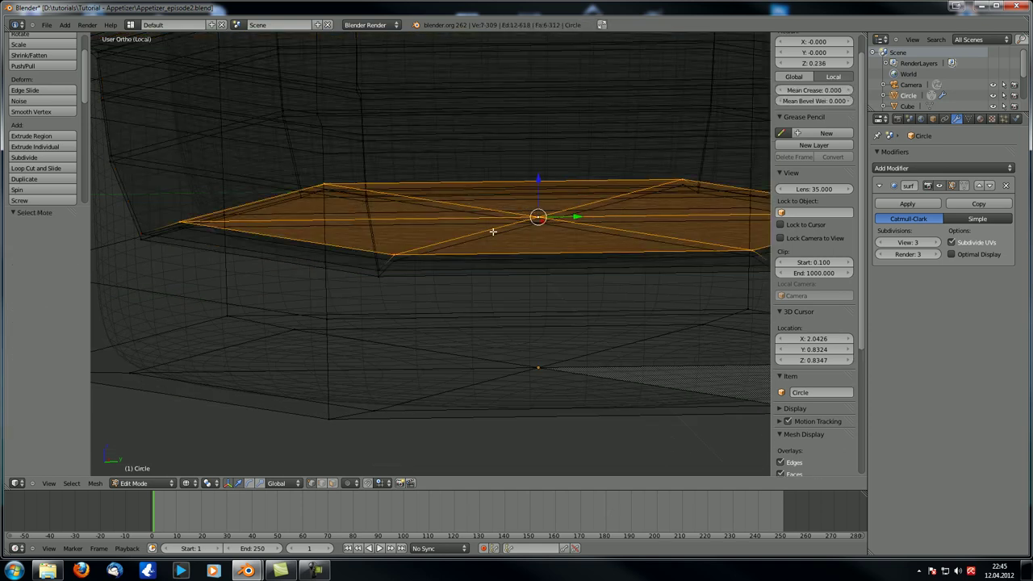
pyautogui.keyDown('shift'); pyautogui.rightClick(540, 225); pyautogui.keyUp('shift')
pyautogui.press('ctrl+KP_Add')
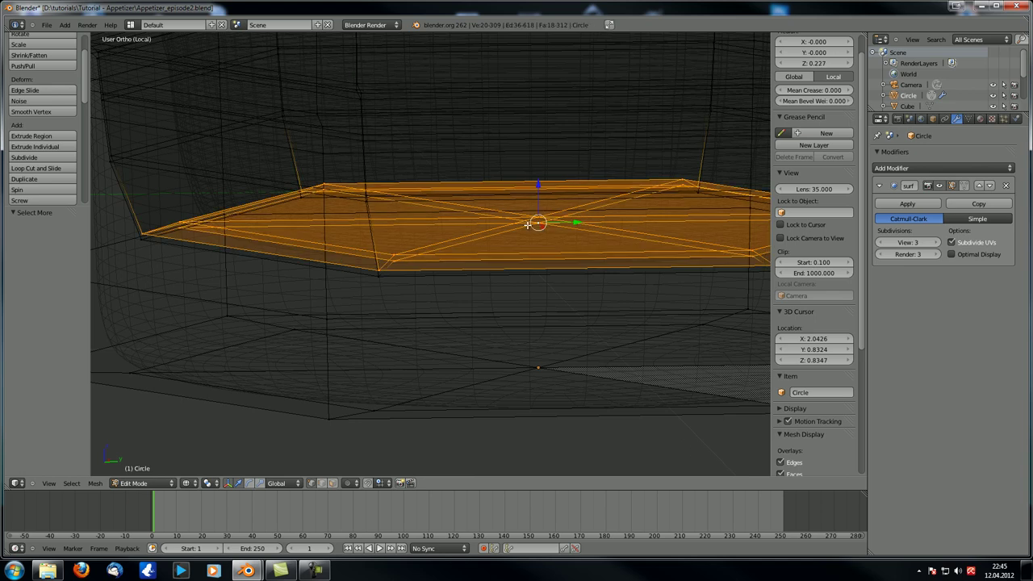
# Drop the outer floor loop from the selection and lower the central floors of both inner surfaces about 0.017 along Z
pyautogui.moveTo(368, 239); pyautogui.dragTo(334, 232, button='middle')
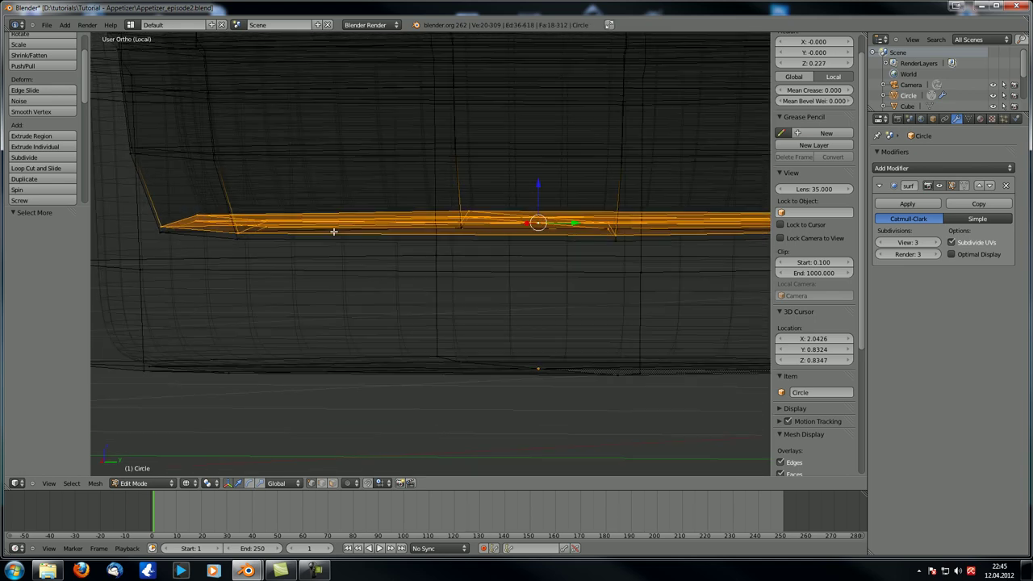
pyautogui.keyDown('alt'); pyautogui.rightClick(179, 231); pyautogui.keyUp('alt')
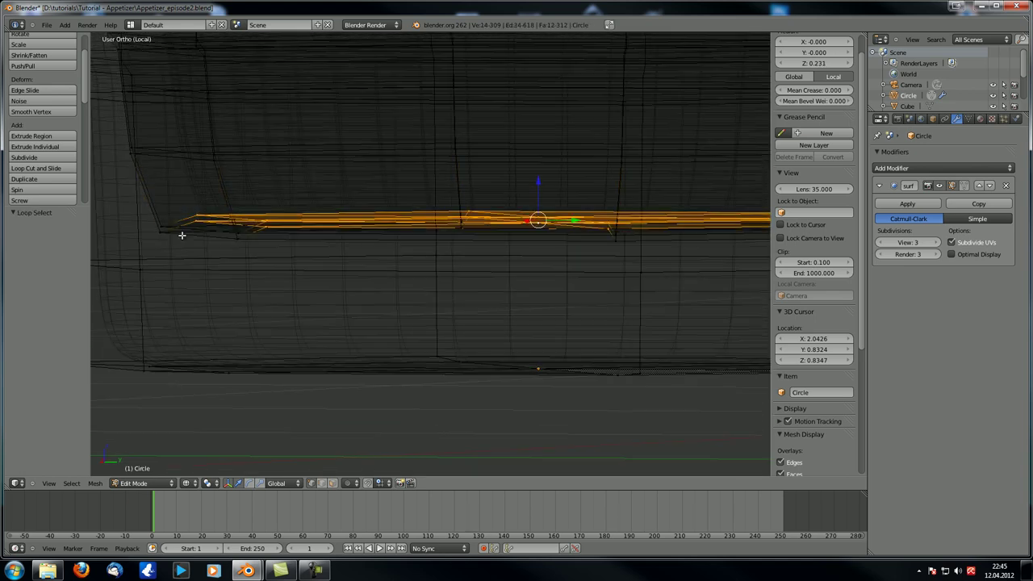
pyautogui.press('g')
pyautogui.press('z')
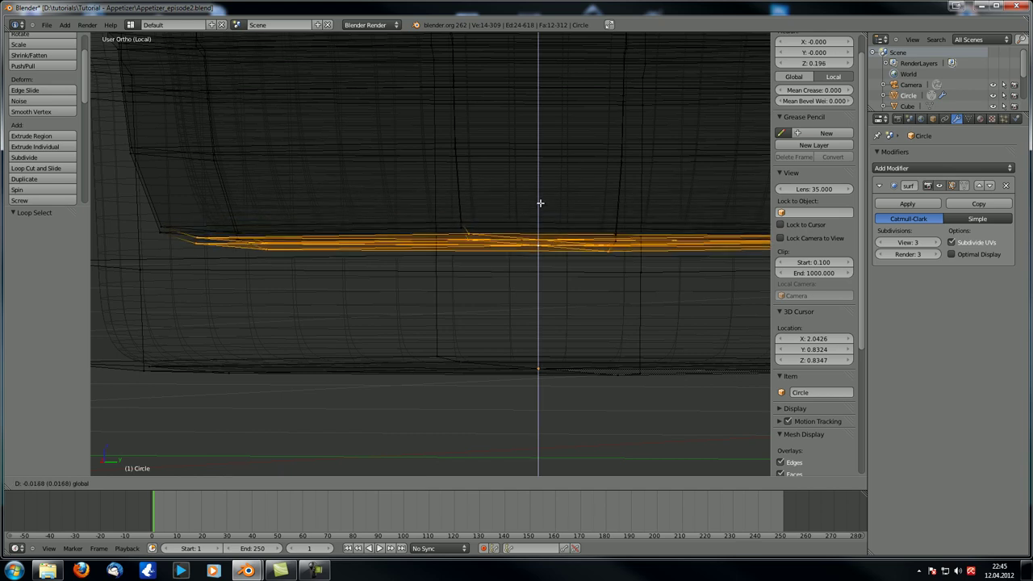
pyautogui.click(540, 205)
pyautogui.press('Tab')
pyautogui.scroll(-3, 493, 203)
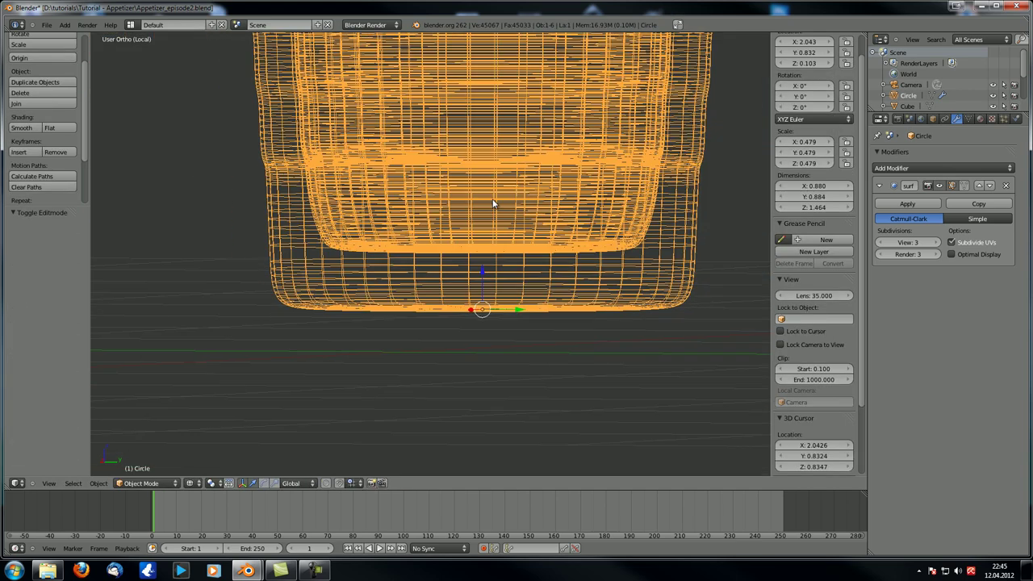
pyautogui.scroll(4, 382, 256)
pyautogui.scroll(-6, 330, 239)
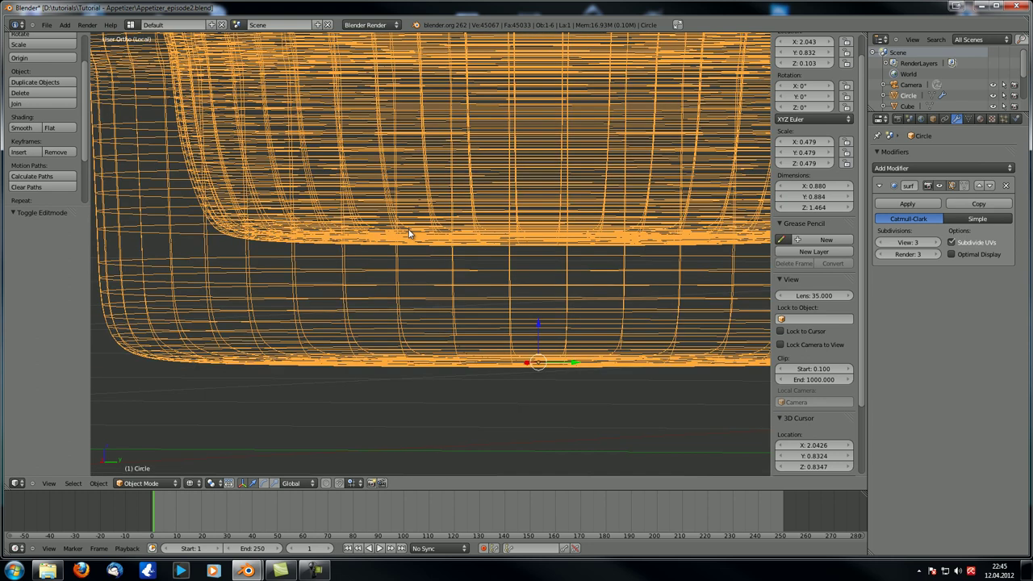
pyautogui.scroll(-3, 473, 91)
pyautogui.moveTo(468, 202); pyautogui.dragTo(451, 262, button='middle')
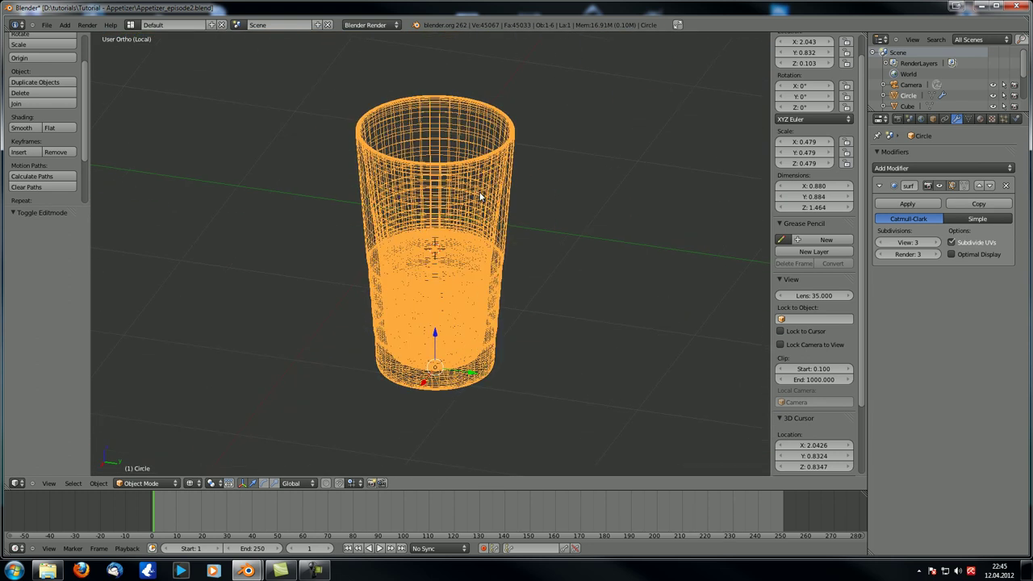
pyautogui.press('h')
pyautogui.hotkey('alt', 'h')
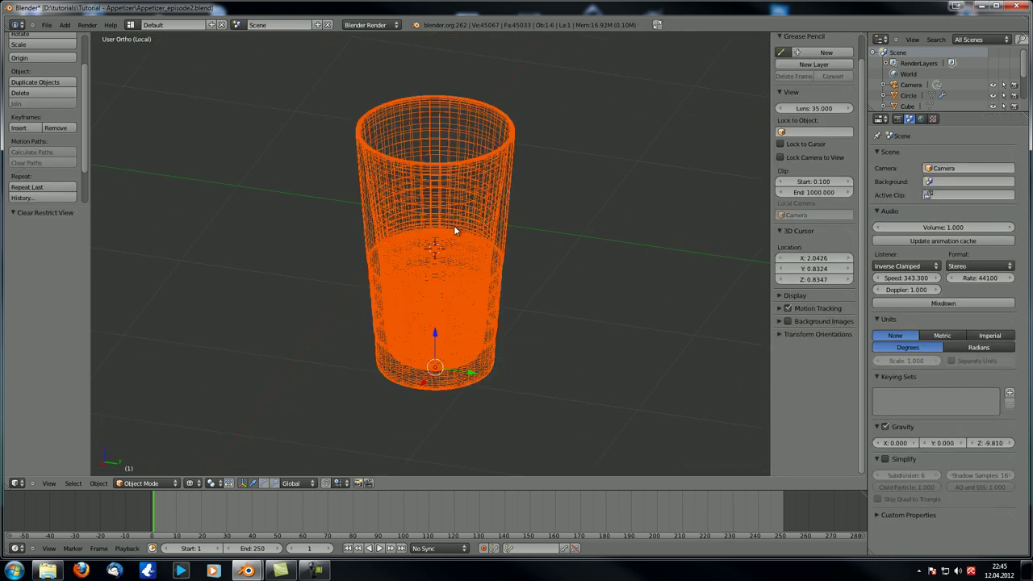
pyautogui.scroll(4, 454, 225)
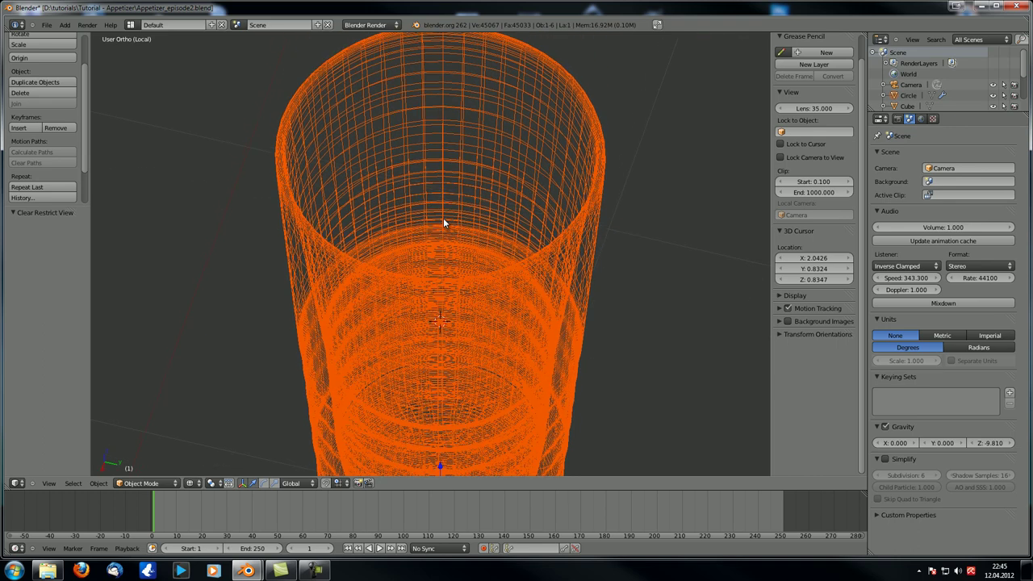
pyautogui.scroll(-4, 443, 218)
# Select all geometry linked to the duplicated inner surface and separate it into its own object
pyautogui.press('Tab')
pyautogui.moveTo(444, 243); pyautogui.dragTo(439, 198, button='middle')
pyautogui.rightClick(432, 281)
pyautogui.scroll(4, 439, 198)
pyautogui.rightClick(482, 49)
pyautogui.moveTo(482, 71); pyautogui.dragTo(503, 82, button='middle')
pyautogui.hotkey('ctrl', 'l')
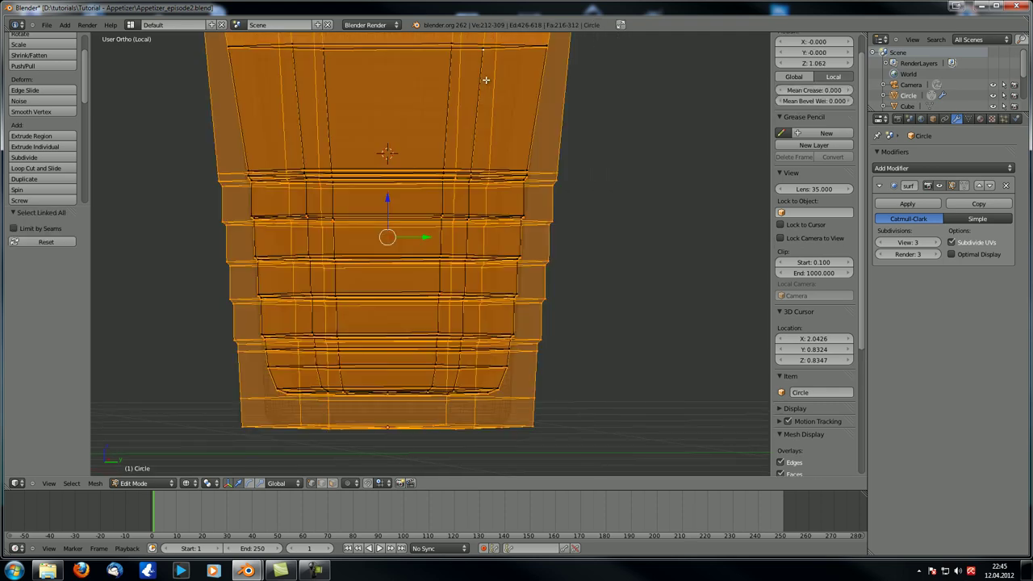
pyautogui.rightClick(460, 50)
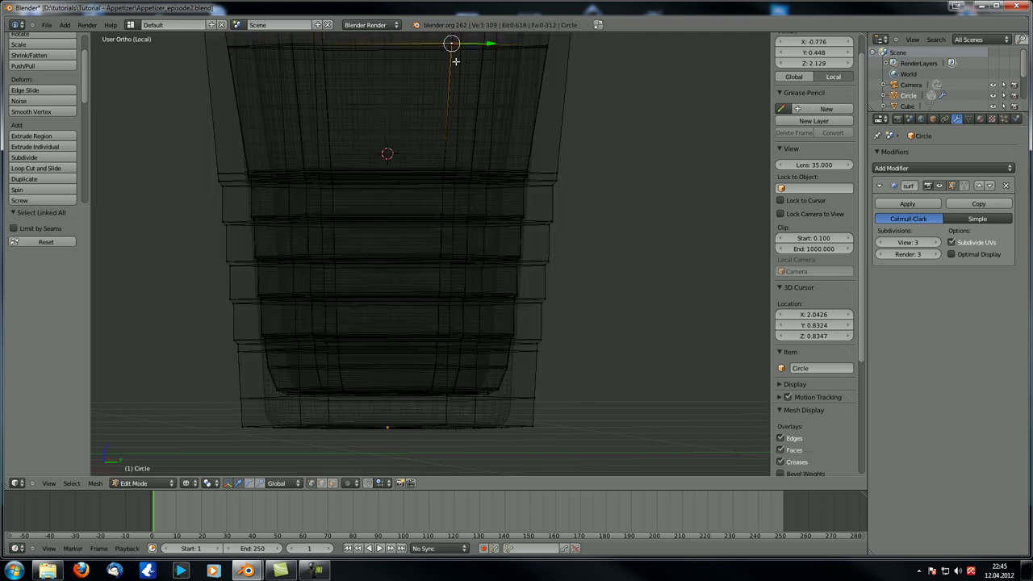
pyautogui.hotkey('ctrl', 'l')
pyautogui.scroll(-2, 460, 68)
pyautogui.press('p')
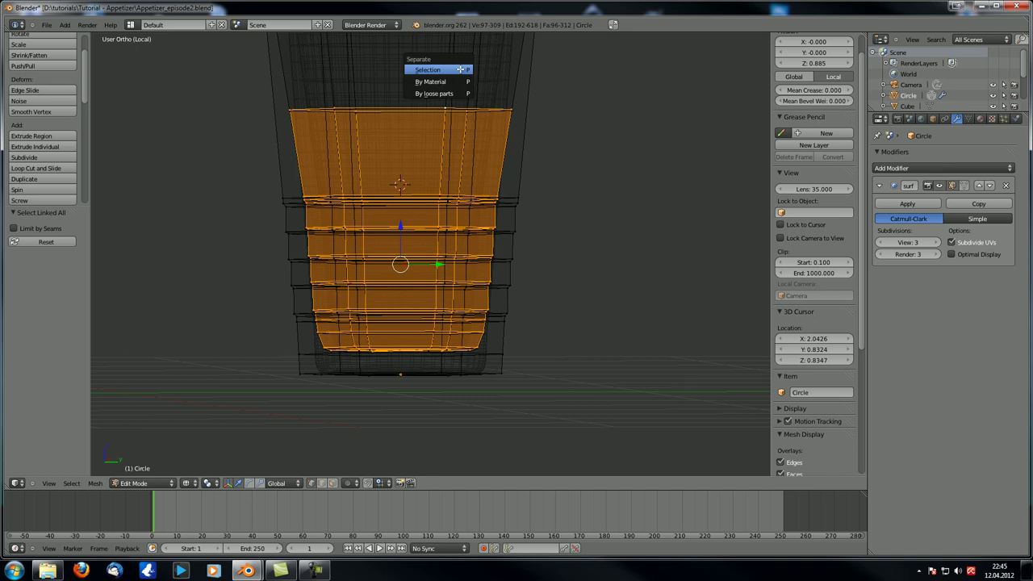
pyautogui.click(460, 71)
pyautogui.scroll(-2, 468, 97)
pyautogui.press('Tab')
# Return to the full scene, select the separated contents object inside the tumbler, and isolate it in local view
pyautogui.moveTo(433, 117); pyautogui.dragTo(380, 155, button='middle')
pyautogui.scroll(-4, 386, 152)
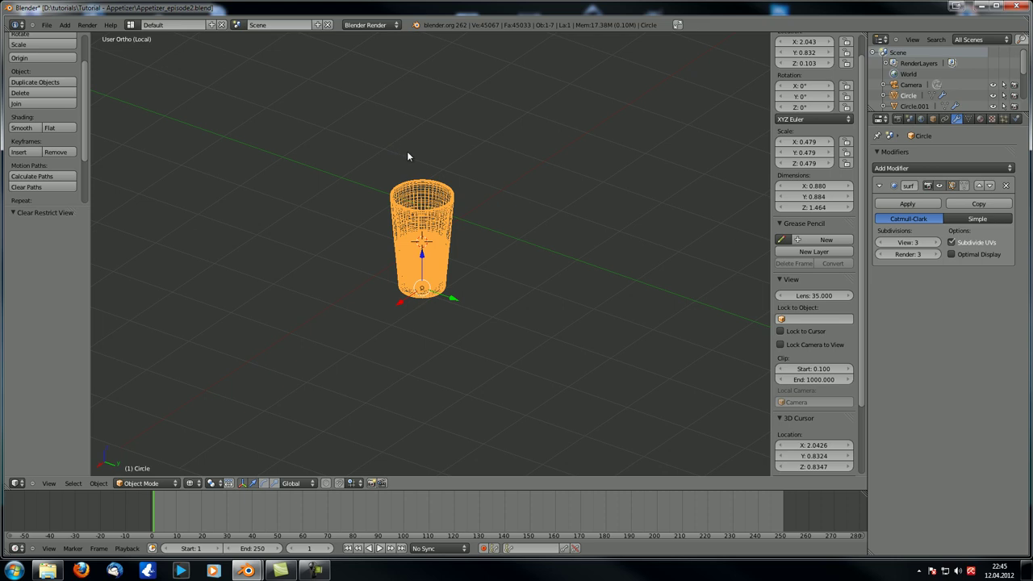
pyautogui.press('KP_Divide')
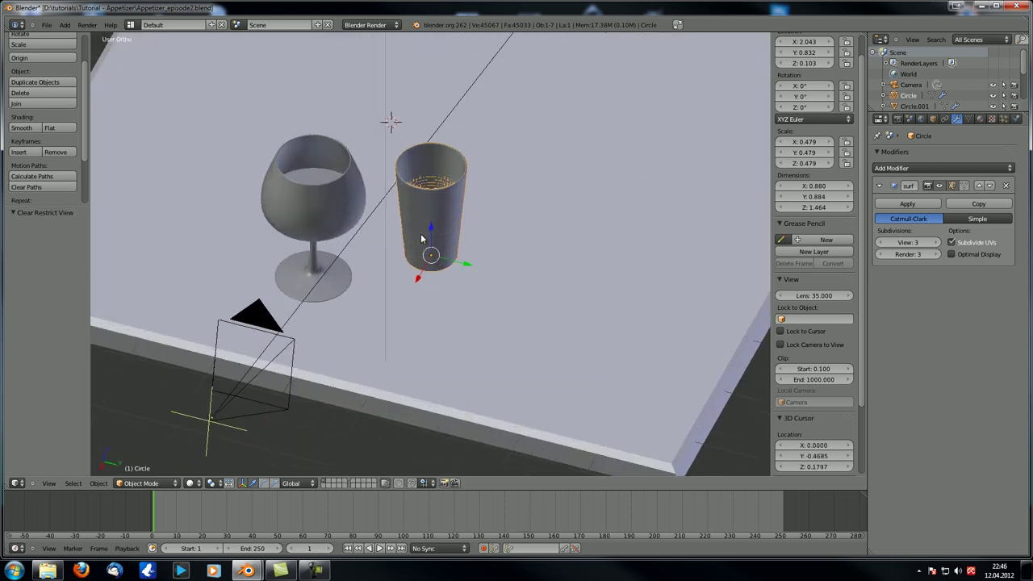
pyautogui.rightClick(437, 188)
pyautogui.moveTo(441, 189)
pyautogui.mouseDown(button='middle')
pyautogui.moveTo(426, 203)
pyautogui.moveTo(433, 212)
pyautogui.moveTo(438, 195)
pyautogui.mouseUp(button='middle')
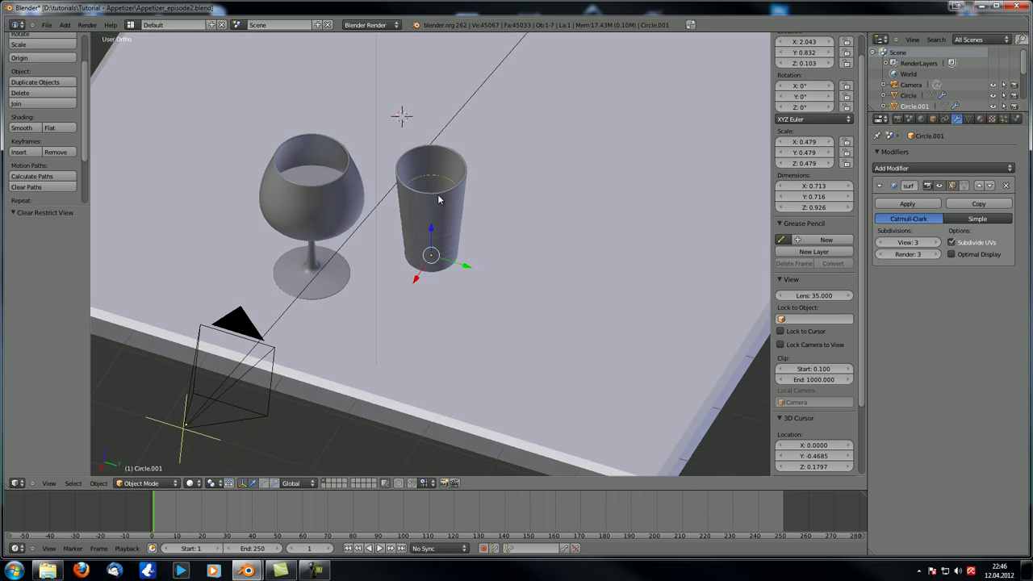
pyautogui.press('KP_Divide')
pyautogui.moveTo(431, 230); pyautogui.dragTo(425, 256, button='middle')
pyautogui.scroll(3, 444, 191)
pyautogui.scroll(2, 421, 231)
pyautogui.keyDown('shift'); pyautogui.moveTo(406, 168); pyautogui.dragTo(415, 239, button='middle'); pyautogui.keyUp('shift')
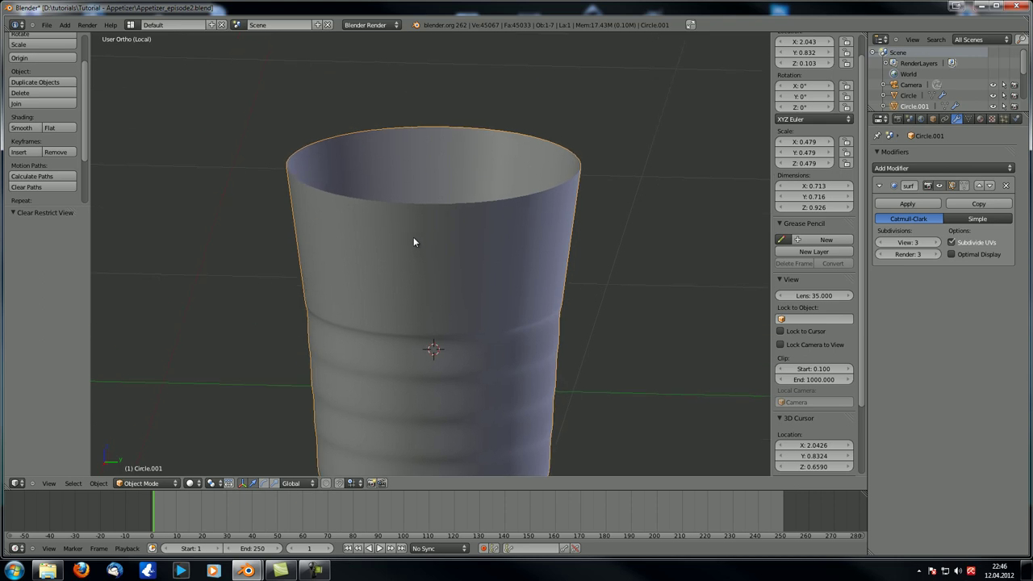
# Extrude the contents' open top edge loop and scale it inward to about 0.951
pyautogui.press('Tab')
pyautogui.scroll(3, 409, 212)
pyautogui.keyDown('shift'); pyautogui.moveTo(360, 164); pyautogui.dragTo(370, 211, button='middle'); pyautogui.keyUp('shift')
pyautogui.keyDown('alt'); pyautogui.rightClick(373, 212); pyautogui.keyUp('alt')
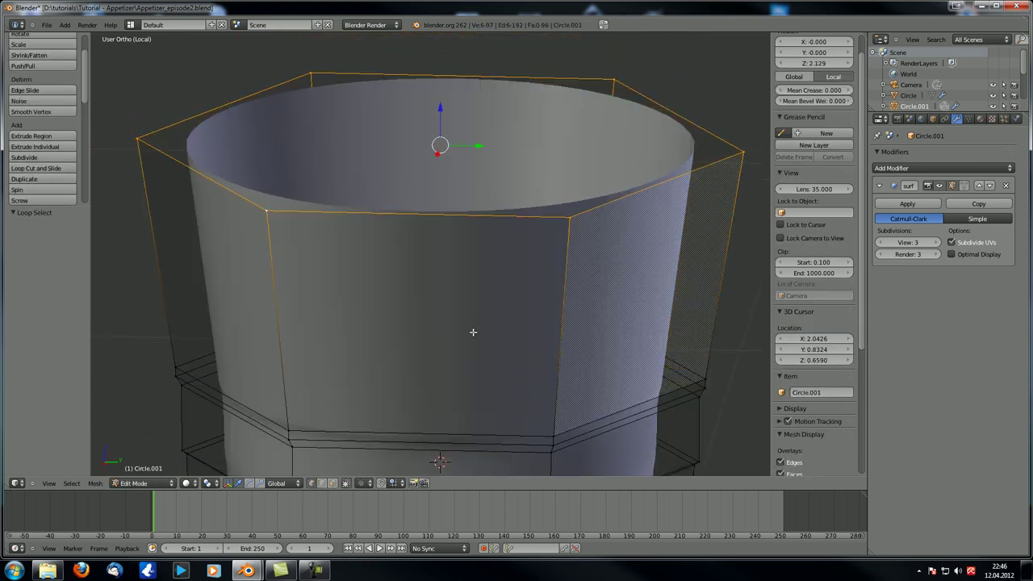
pyautogui.press('e')
pyautogui.press('s')
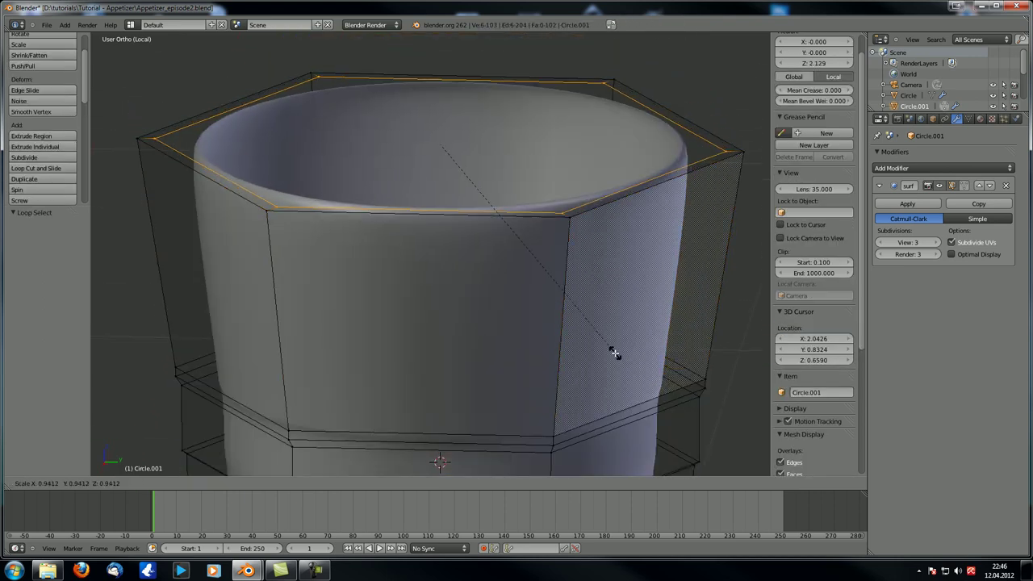
pyautogui.click(616, 353)
# Add a loop cut just below the contents' top rim and crease the outer rim loop
pyautogui.hotkey('ctrl', 'r')
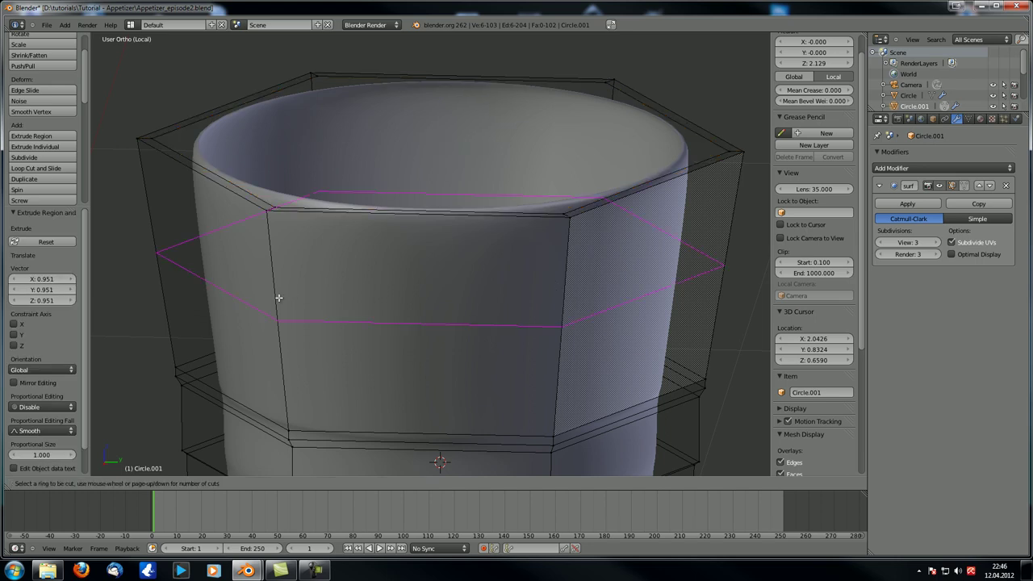
pyautogui.click(279, 293)
pyautogui.click(242, 196)
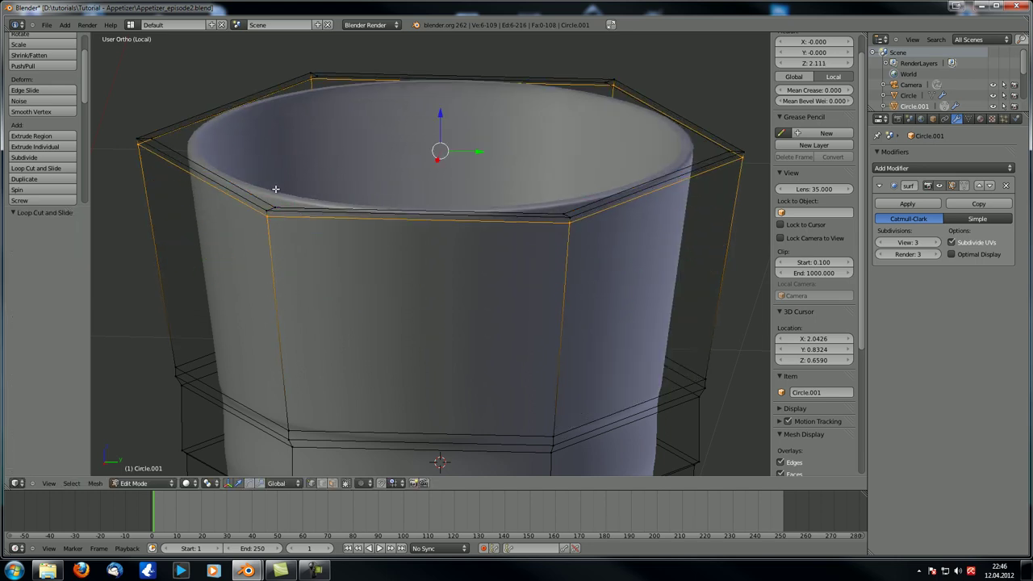
pyautogui.keyDown('alt'); pyautogui.rightClick(242, 197); pyautogui.keyUp('alt')
pyautogui.moveTo(813, 94); pyautogui.dragTo(852, 94)
# Lower the inner rim loop about 0.0039 along Z
pyautogui.keyDown('alt'); pyautogui.rightClick(295, 205); pyautogui.keyUp('alt')
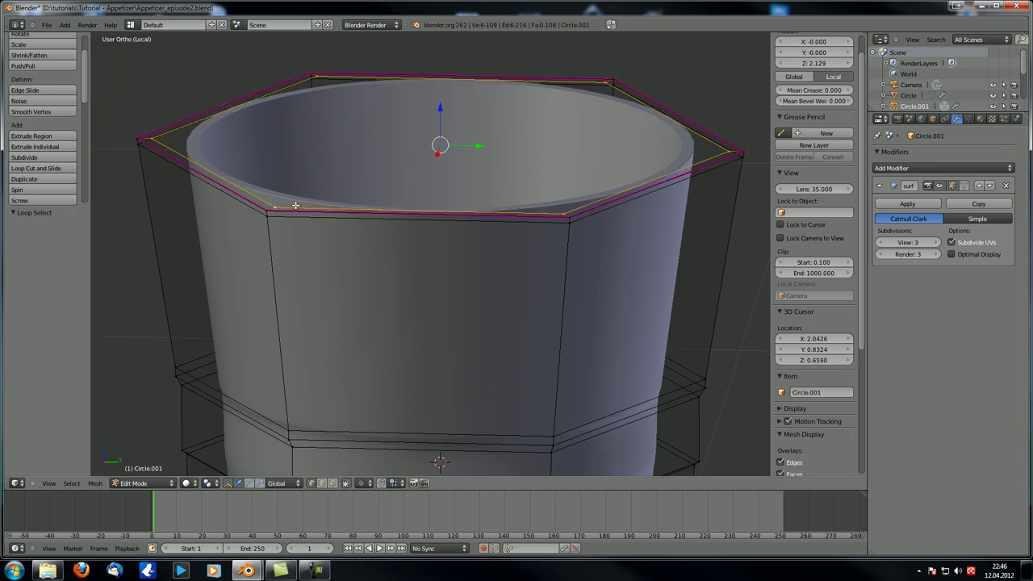
pyautogui.press('g')
pyautogui.press('z')
pyautogui.click(441, 111)
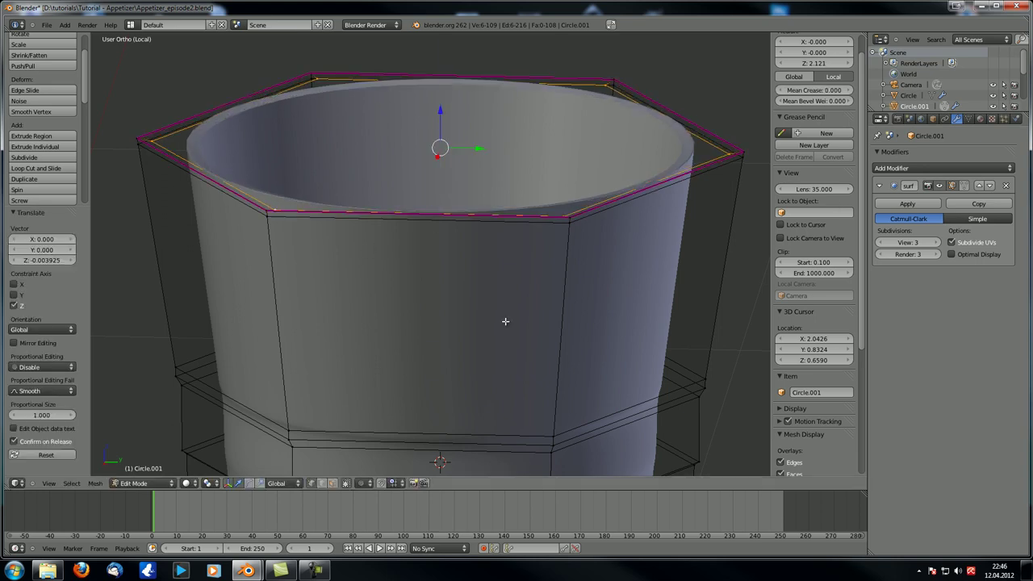
# Extrude the inner rim loop five times, scaling each new ring inward until only a small centre hole remains, the last to about 0.44
pyautogui.press('e')
pyautogui.press('s')
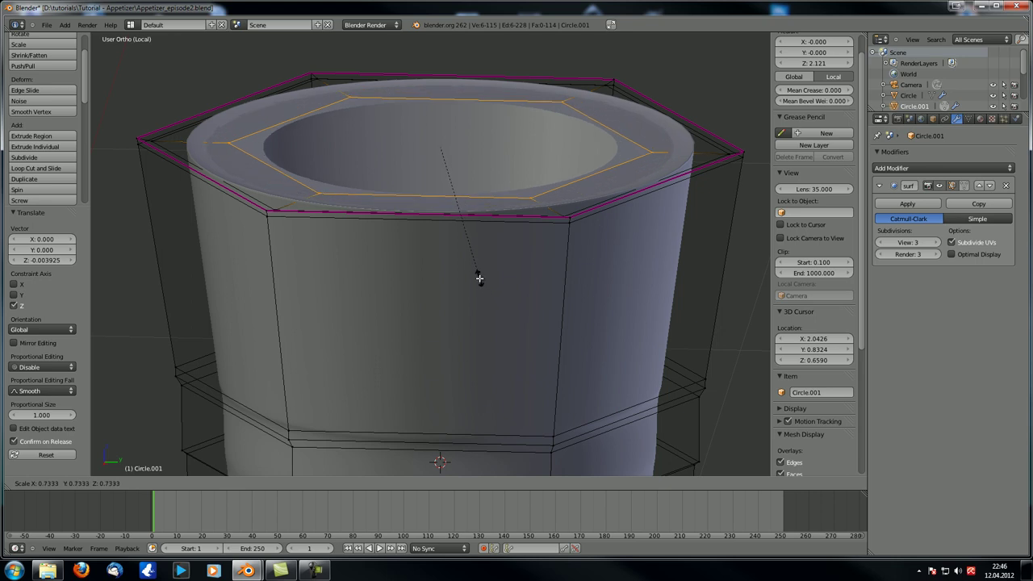
pyautogui.click(480, 279)
pyautogui.press('e')
pyautogui.press('s')
pyautogui.click(459, 242)
pyautogui.press('e')
pyautogui.press('s')
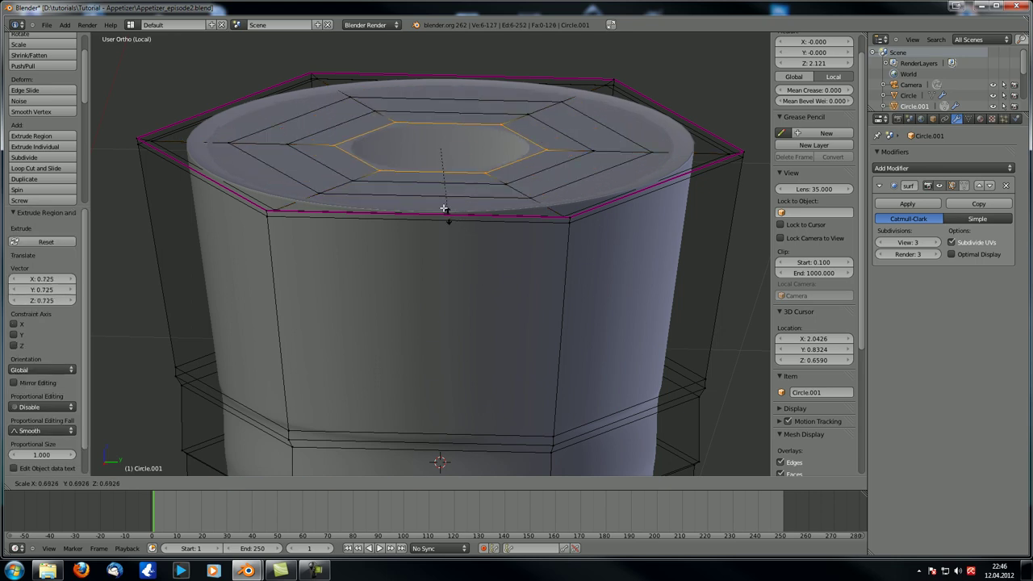
pyautogui.click(440, 202)
pyautogui.press('e')
pyautogui.press('s')
pyautogui.click(441, 178)
pyautogui.press('e')
pyautogui.press('s')
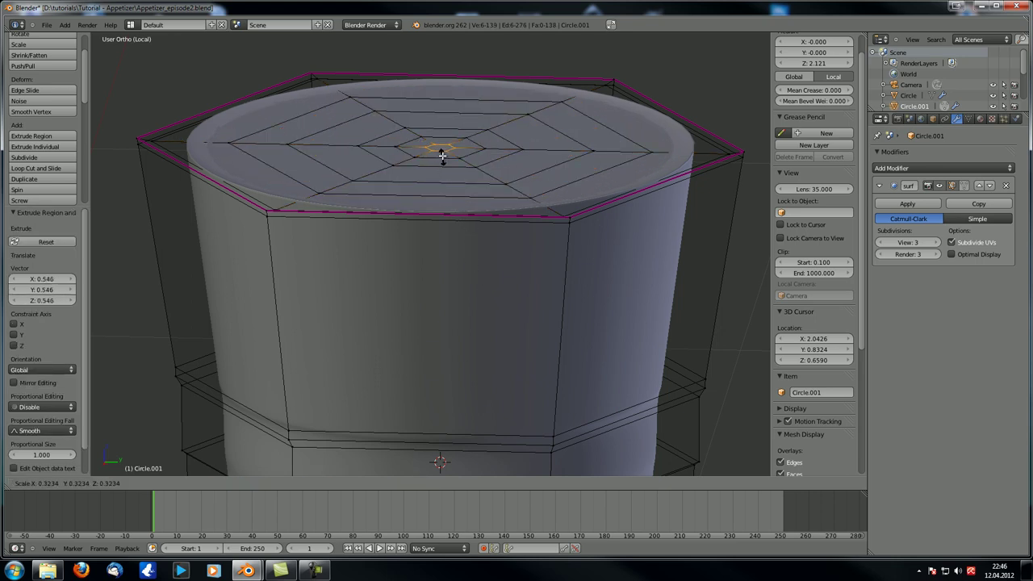
pyautogui.click(443, 160)
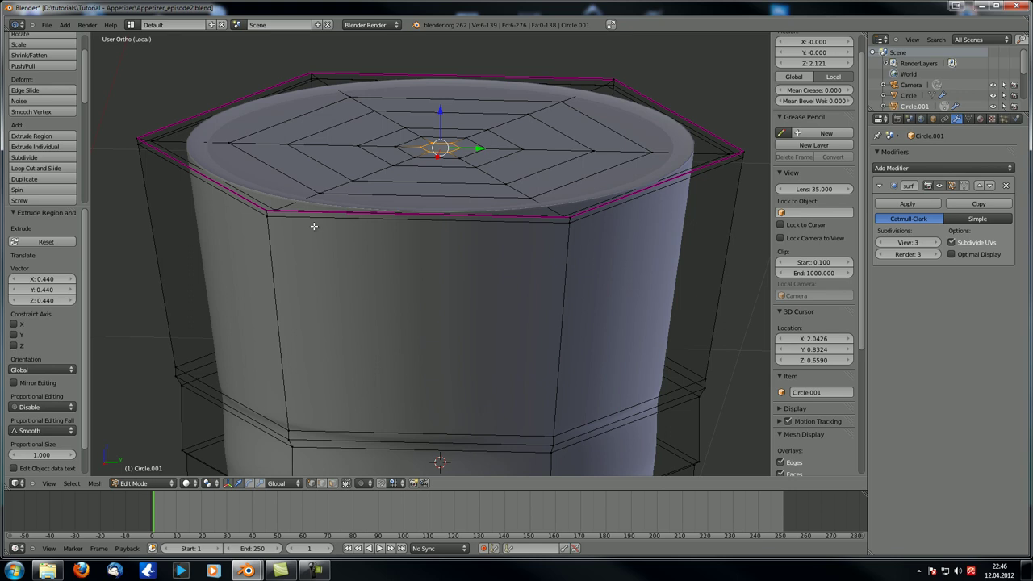
# Raise alternate rings of the water surface to about 2.13 in Z to form ripples
pyautogui.keyDown('alt'); pyautogui.rightClick(251, 155); pyautogui.keyUp('alt')
pyautogui.moveTo(441, 110); pyautogui.dragTo(443, 113)
pyautogui.keyDown('alt'); pyautogui.rightClick(355, 162); pyautogui.keyUp('alt')
pyautogui.keyDown('alt'); pyautogui.rightClick(375, 159); pyautogui.keyUp('alt')
pyautogui.keyDown('alt'); pyautogui.rightClick(425, 150); pyautogui.keyUp('alt')
# Enlarge the raised middle ripple ring slightly and scale the ring just inside it to about 1.514
pyautogui.scroll(4, 423, 162)
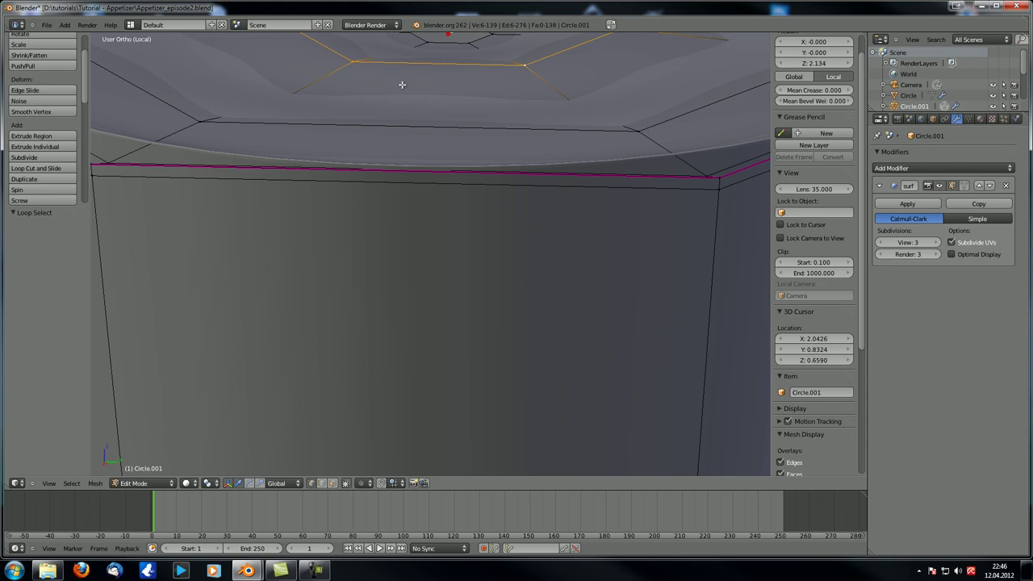
pyautogui.keyDown('shift'); pyautogui.moveTo(402, 83); pyautogui.dragTo(412, 220, button='middle'); pyautogui.keyUp('shift')
pyautogui.press('s')
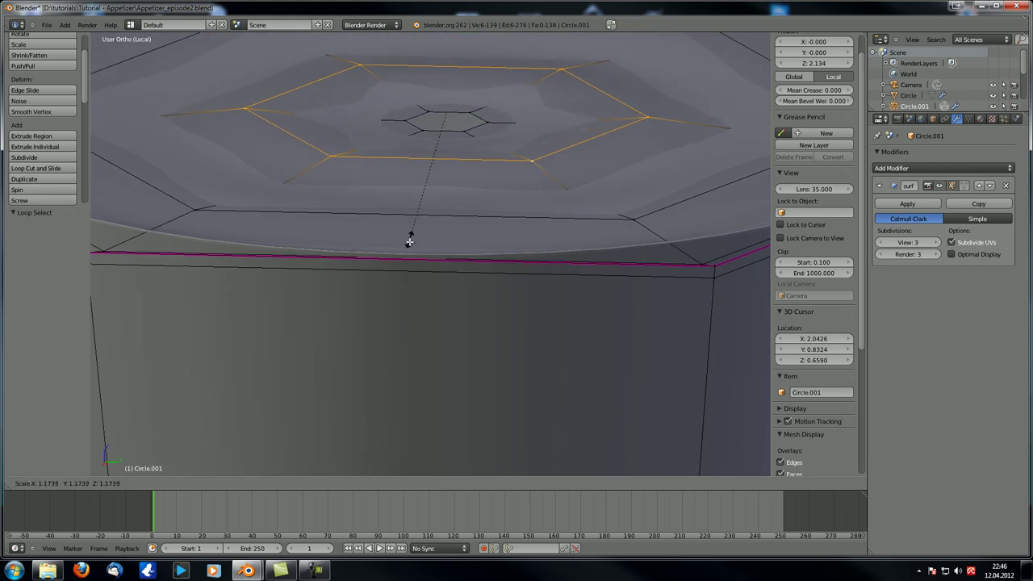
pyautogui.click(410, 247)
pyautogui.keyDown('alt'); pyautogui.rightClick(417, 144); pyautogui.keyUp('alt')
pyautogui.press('s')
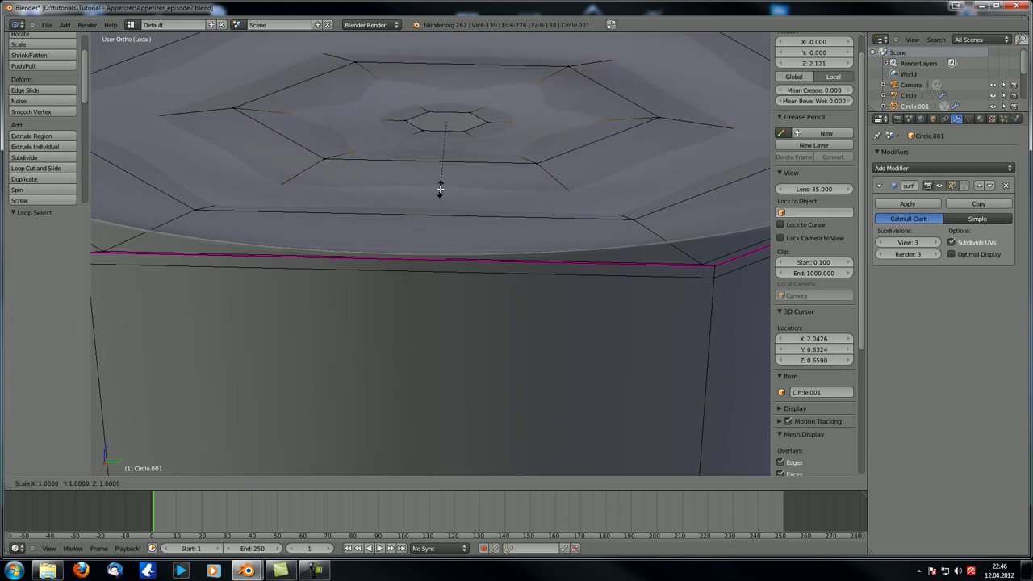
pyautogui.click(445, 225)
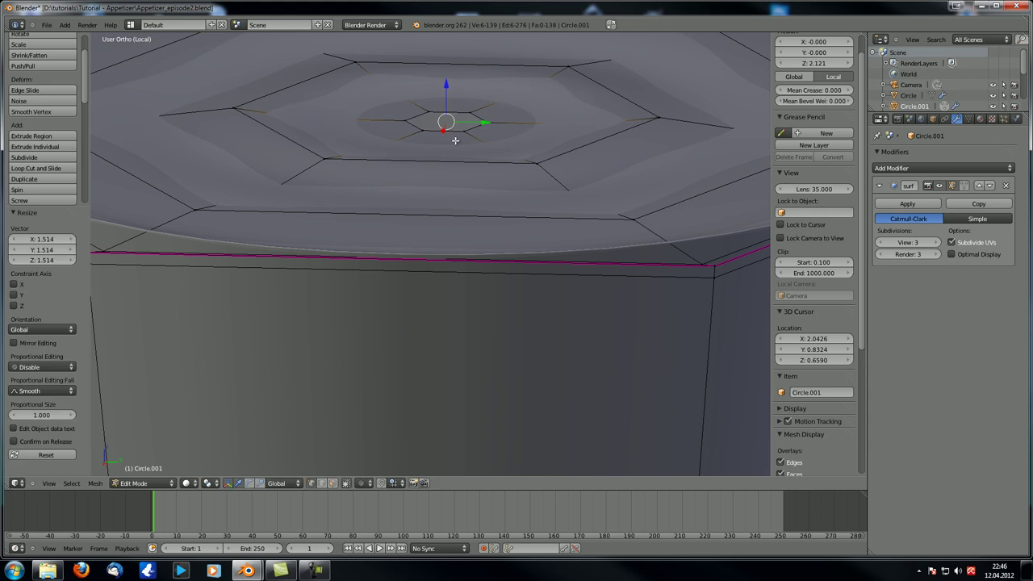
# Add a loop cut between the central rings and lower the innermost ring to about 2.115 in Z
pyautogui.hotkey('ctrl', 'r')
pyautogui.click(477, 141)
pyautogui.keyDown('alt'); pyautogui.rightClick(474, 128); pyautogui.keyUp('alt')
pyautogui.moveTo(448, 84); pyautogui.dragTo(447, 83)
pyautogui.keyDown('alt'); pyautogui.rightClick(446, 145); pyautogui.keyUp('alt')
pyautogui.keyDown('alt'); pyautogui.rightClick(439, 136); pyautogui.keyUp('alt')
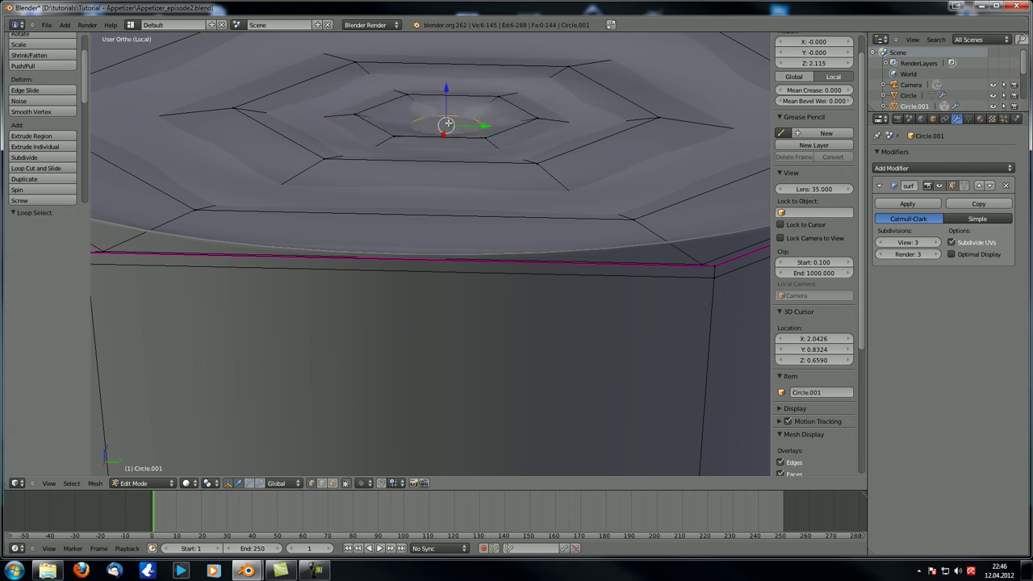
# Close the centre hole by extruding the innermost ring and merging it at its centre, raising the merged vertex to about 2.131 in Z
pyautogui.press('e')
pyautogui.press('s')
pyautogui.click(470, 164)
pyautogui.hotkey('alt', 'm')
pyautogui.click(468, 158)
pyautogui.press('g')
pyautogui.press('z')
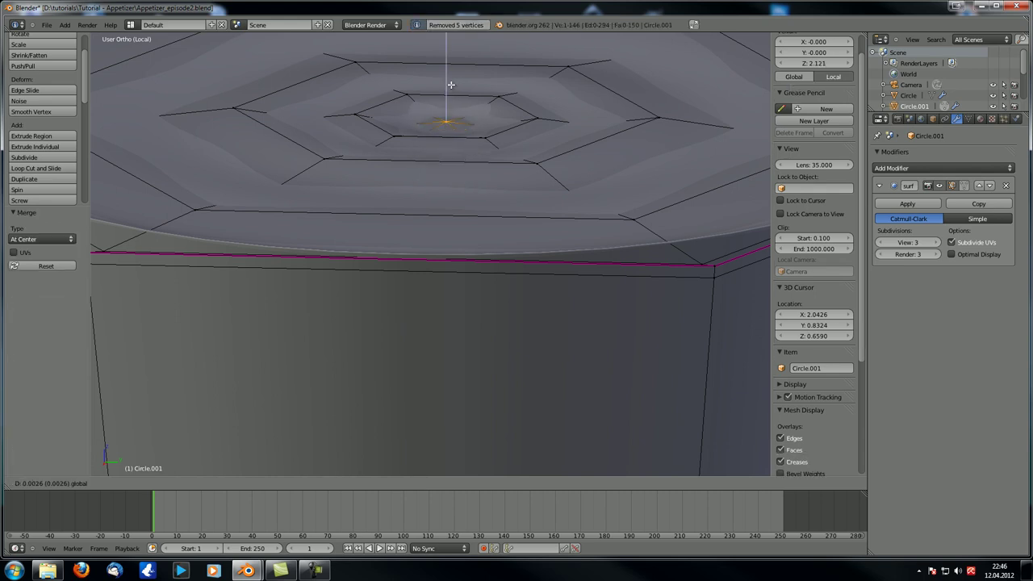
pyautogui.click(455, 78)
pyautogui.press('Tab')
pyautogui.scroll(-5, 499, 140)
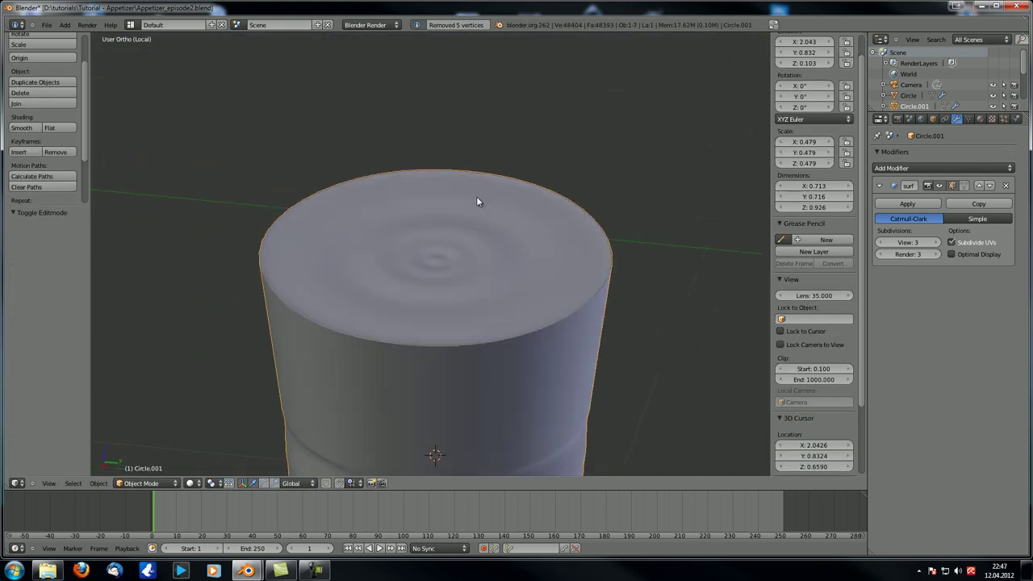
# Tilt the middle ripple ring of the water surface slightly around the global X axis
pyautogui.scroll(3, 477, 189)
pyautogui.scroll(2, 476, 191)
pyautogui.press('Tab')
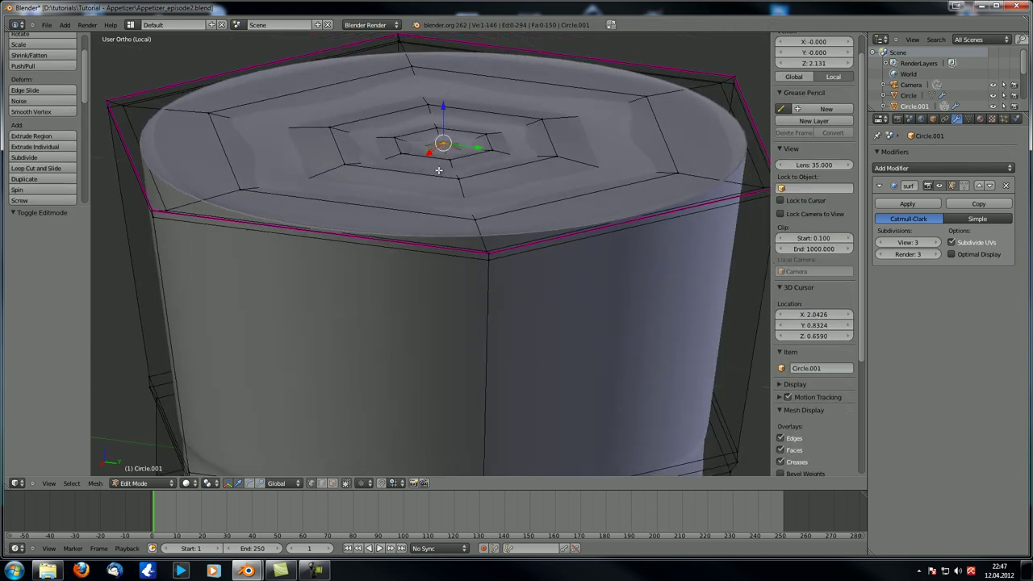
pyautogui.press('r')
pyautogui.press('x')
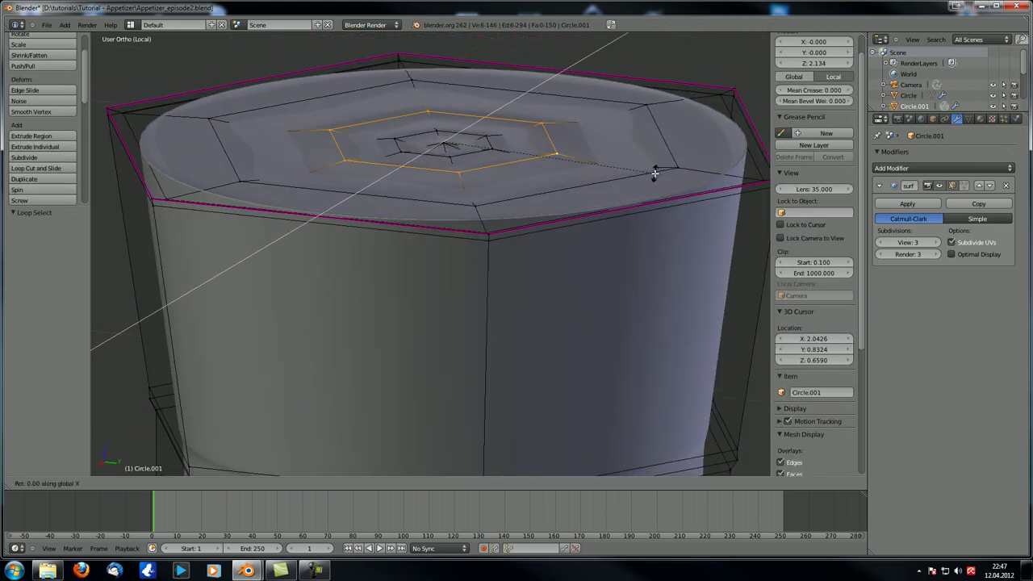
pyautogui.click(614, 170)
# Tilt the large outer ripple ring of the water surface about -1.196° around the global Y axis
pyautogui.keyDown('alt'); pyautogui.rightClick(582, 181); pyautogui.keyUp('alt')
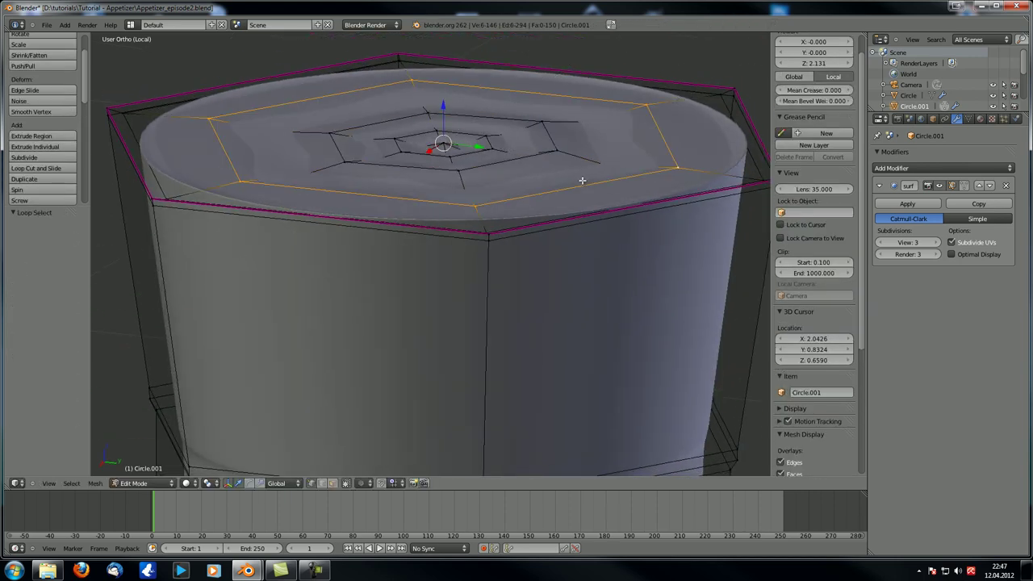
pyautogui.press('r')
pyautogui.press('y')
pyautogui.click(651, 146)
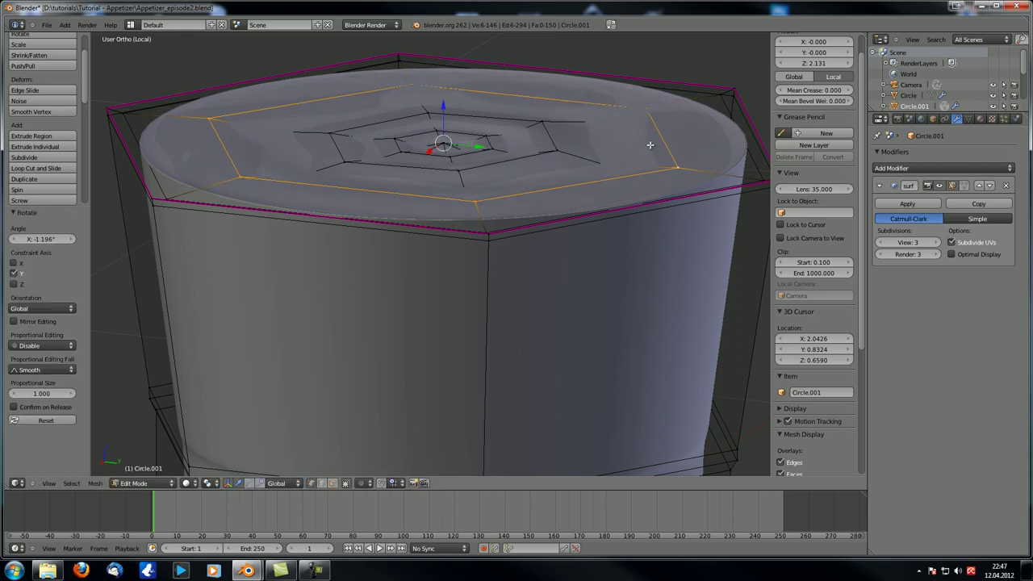
# Return the water mesh to Object Mode and apply smooth shading to it
pyautogui.press('Tab')
pyautogui.scroll(-2, 628, 155)
pyautogui.scroll(-1, 581, 185)
pyautogui.scroll(3, 560, 197)
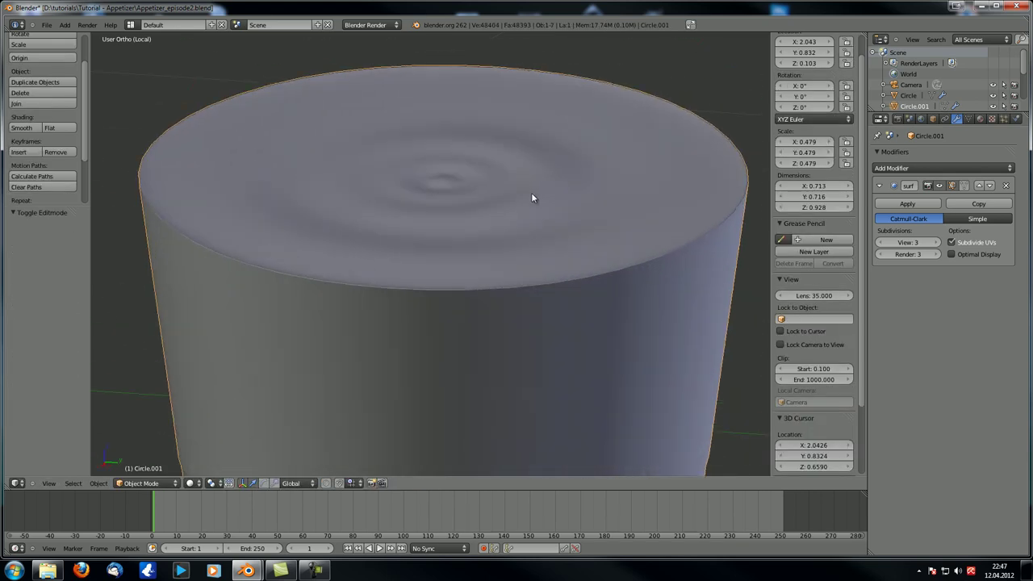
pyautogui.scroll(5, 217, 191)
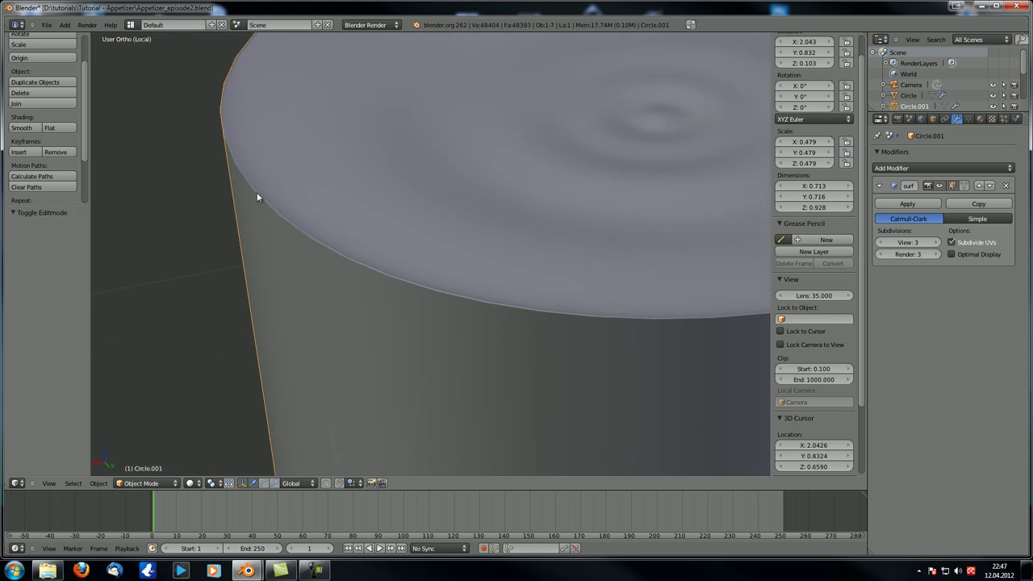
pyautogui.scroll(-3, 276, 177)
pyautogui.moveTo(278, 178); pyautogui.dragTo(360, 176, button='middle')
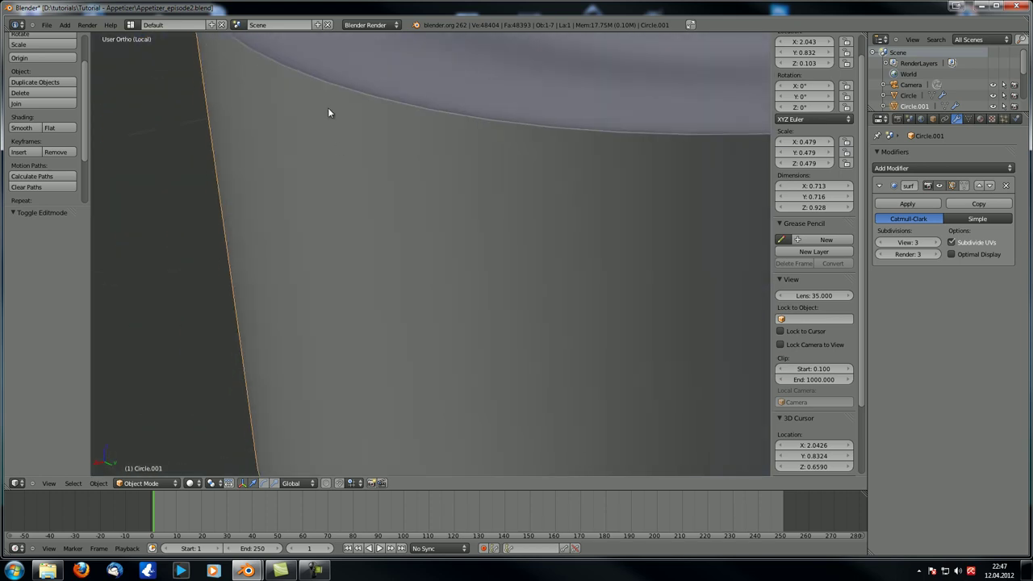
pyautogui.scroll(2, 384, 84)
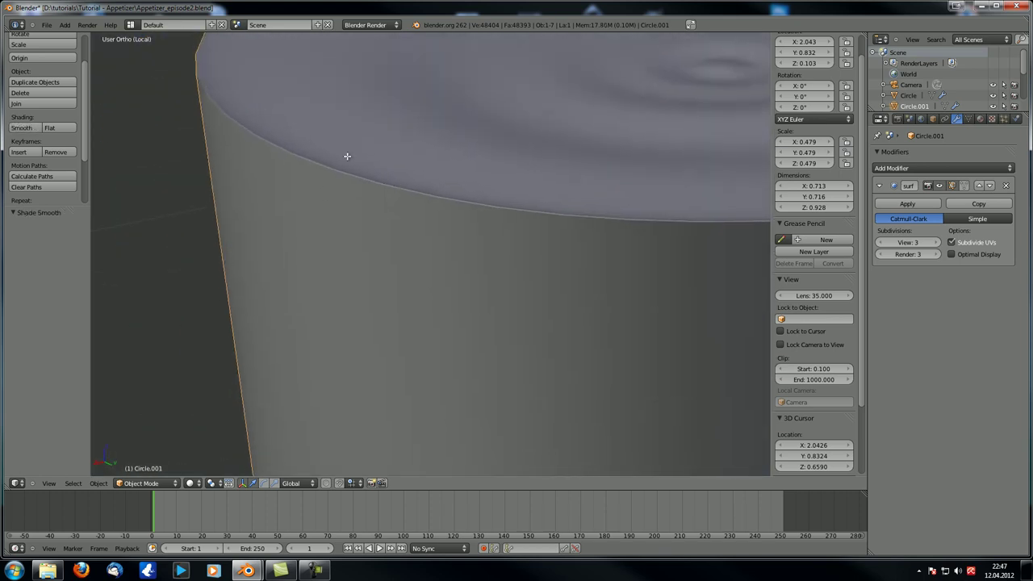
# Examine the water mesh's creased upper rim up close in Edit Mode and its overall shape in Object Mode
pyautogui.press('Tab')
pyautogui.scroll(-2, 462, 226)
pyautogui.moveTo(453, 207); pyautogui.dragTo(568, 328, button='middle')
pyautogui.scroll(3, 309, 126)
pyautogui.moveTo(308, 126); pyautogui.dragTo(337, 230, button='middle')
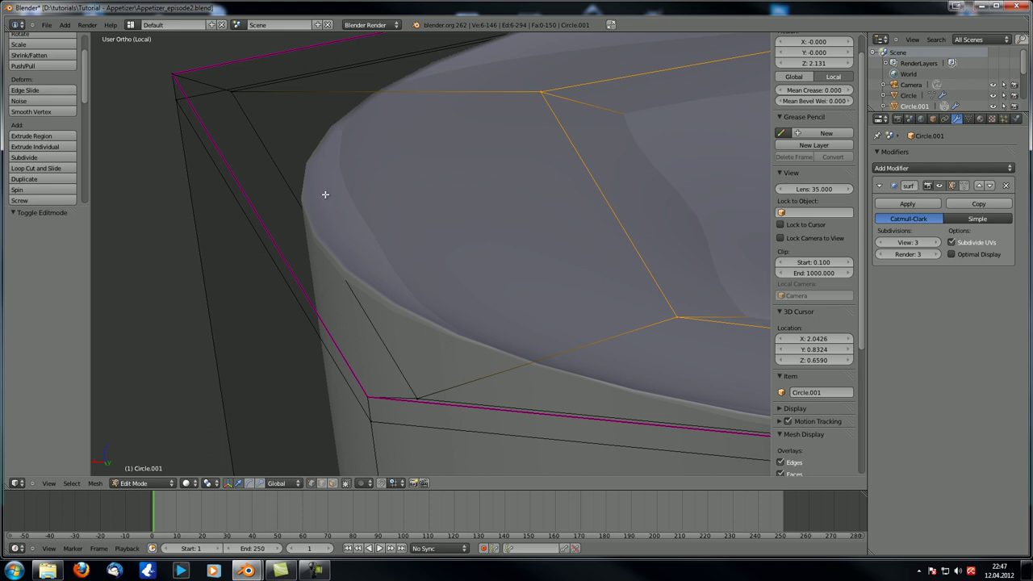
pyautogui.moveTo(326, 194); pyautogui.dragTo(371, 168, button='middle')
pyautogui.scroll(-4, 369, 211)
pyautogui.press('Tab')
pyautogui.scroll(-5, 413, 235)
pyautogui.moveTo(413, 237); pyautogui.dragTo(339, 126, button='middle')
pyautogui.scroll(-6, 349, 153)
# Unhide all hidden objects and leave local view to bring back the full table scene
pyautogui.hotkey('alt', 'h')
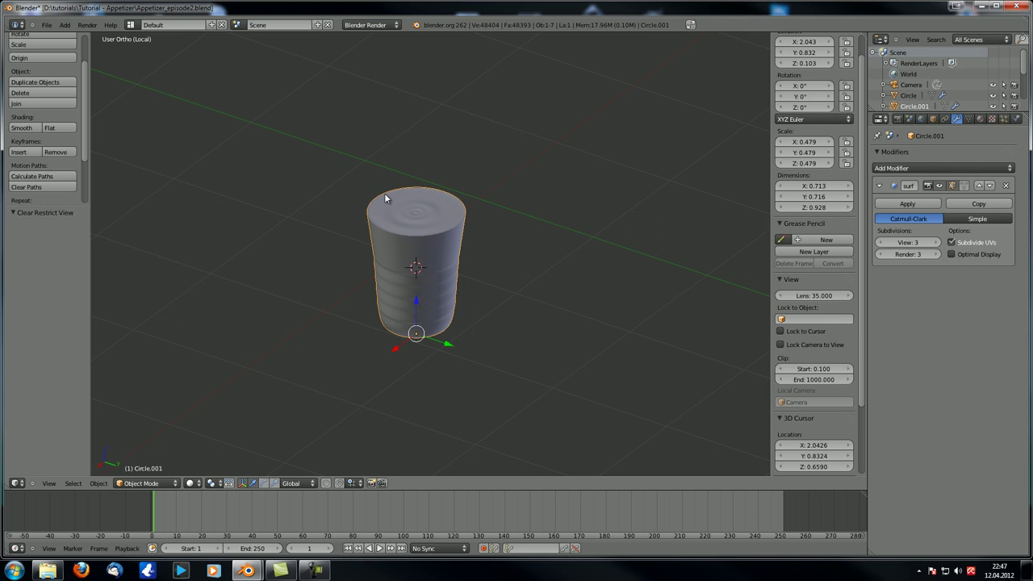
pyautogui.press('KP_Divide')
pyautogui.scroll(-2, 386, 198)
pyautogui.scroll(5, 460, 195)
pyautogui.moveTo(410, 198); pyautogui.dragTo(388, 188, button='middle')
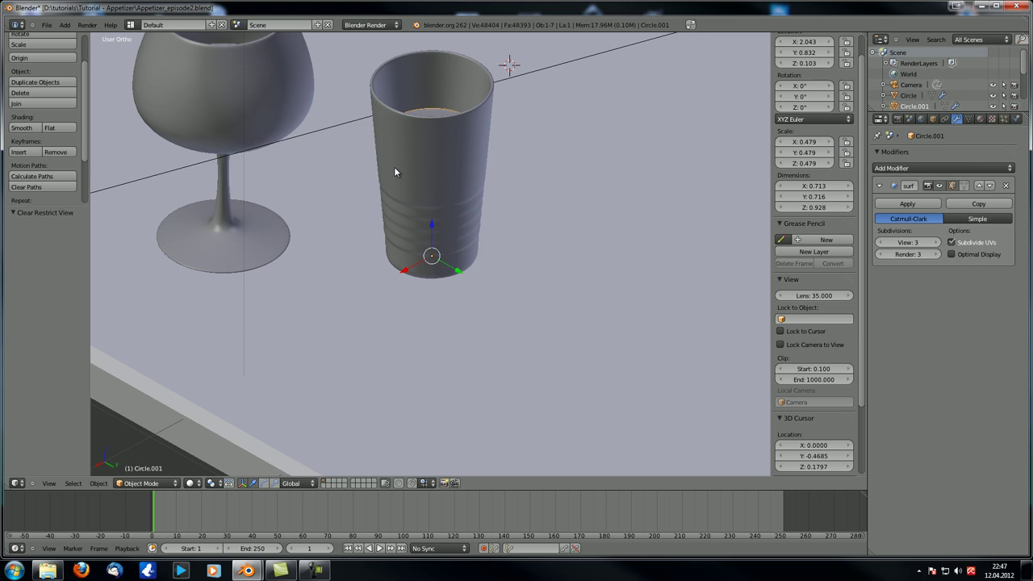
# Examine the filled tumbler beside the wine glass from several angles and through the scene camera
pyautogui.keyDown('shift'); pyautogui.moveTo(432, 119); pyautogui.dragTo(431, 216, button='middle'); pyautogui.keyUp('shift')
pyautogui.scroll(3, 424, 244)
pyautogui.scroll(-4, 463, 235)
pyautogui.scroll(-1, 436, 242)
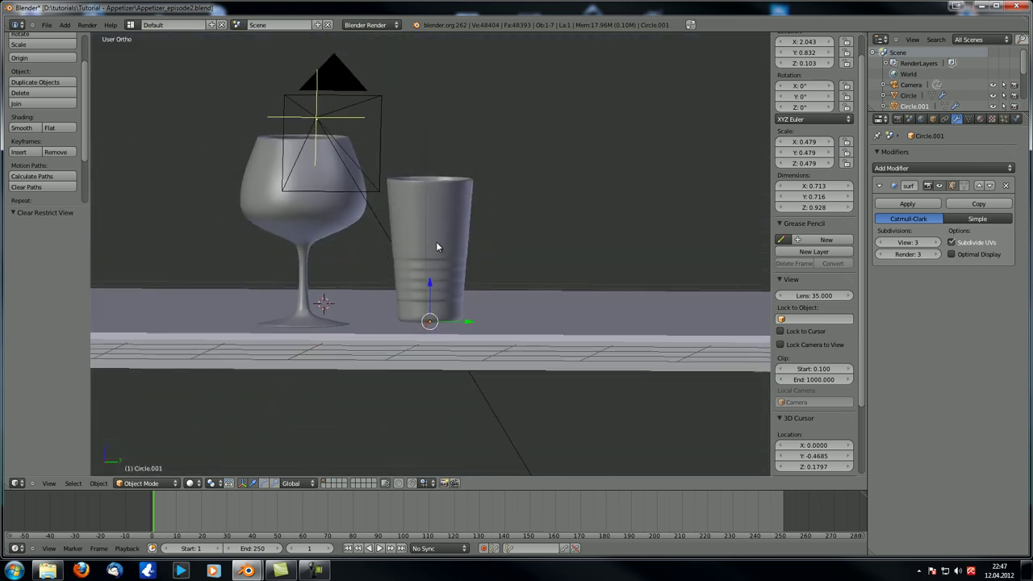
pyautogui.moveTo(437, 268); pyautogui.dragTo(436, 260, button='middle')
pyautogui.scroll(-1, 436, 261)
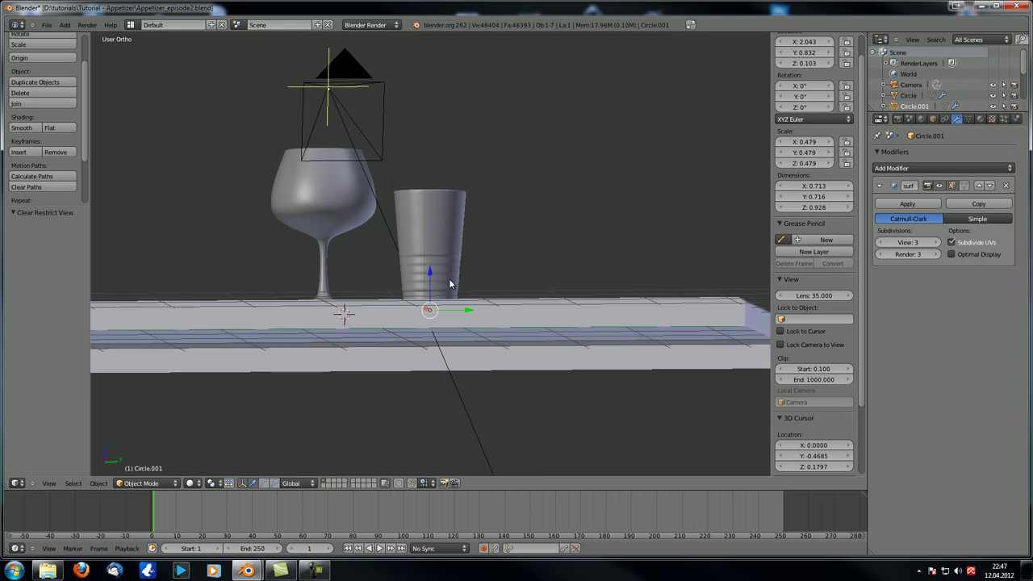
pyautogui.moveTo(477, 282); pyautogui.dragTo(487, 288, button='middle')
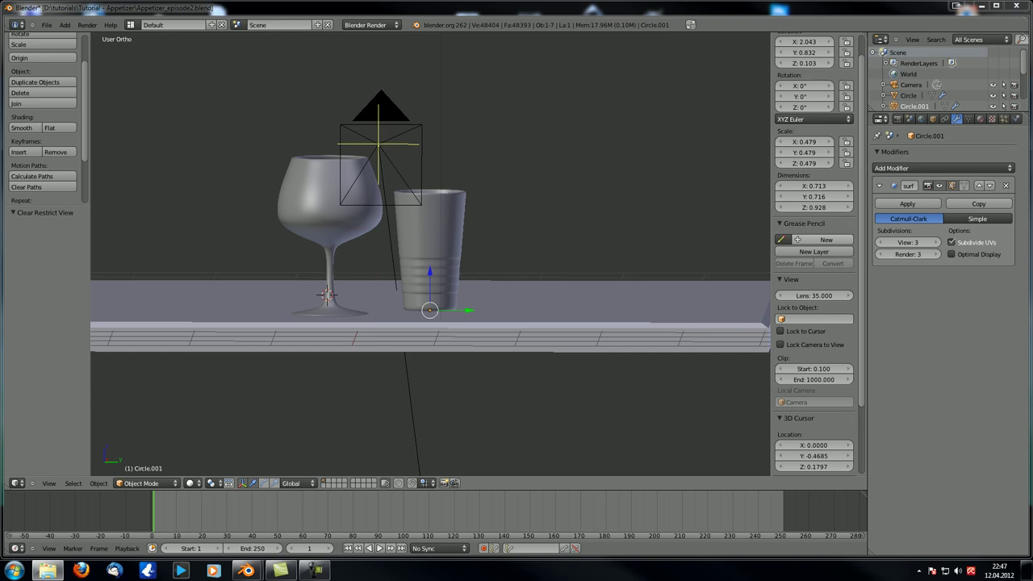
pyautogui.moveTo(455, 216)
pyautogui.mouseDown(button='middle')
pyautogui.moveTo(480, 209)
pyautogui.moveTo(452, 206)
pyautogui.mouseUp(button='middle')
pyautogui.scroll(5, 431, 247)
pyautogui.moveTo(431, 247); pyautogui.dragTo(415, 271, button='middle')
pyautogui.press('KP_0')
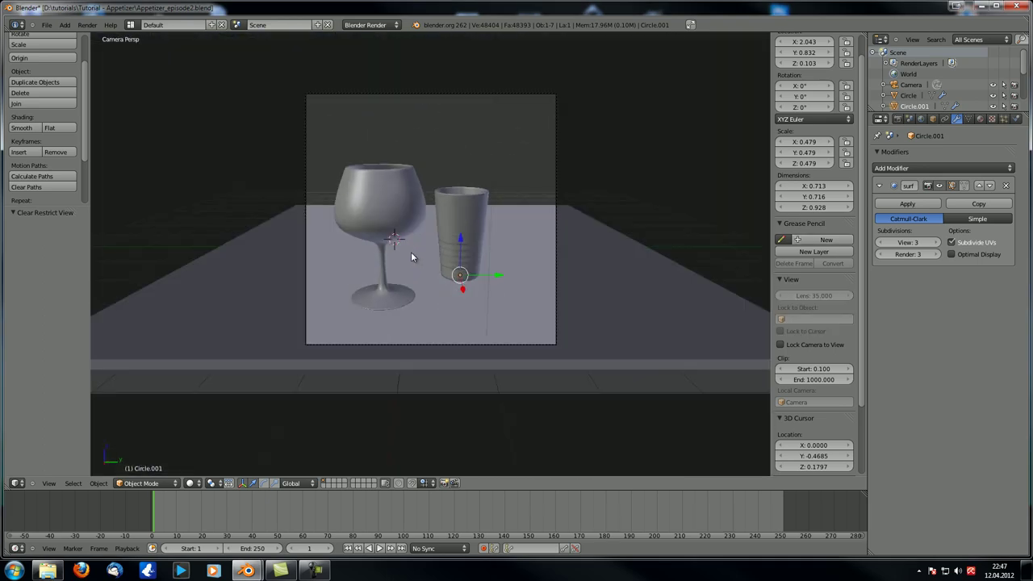
pyautogui.scroll(5, 452, 247)
pyautogui.keyDown('shift'); pyautogui.moveTo(530, 309); pyautogui.dragTo(477, 284, button='middle'); pyautogui.keyUp('shift')
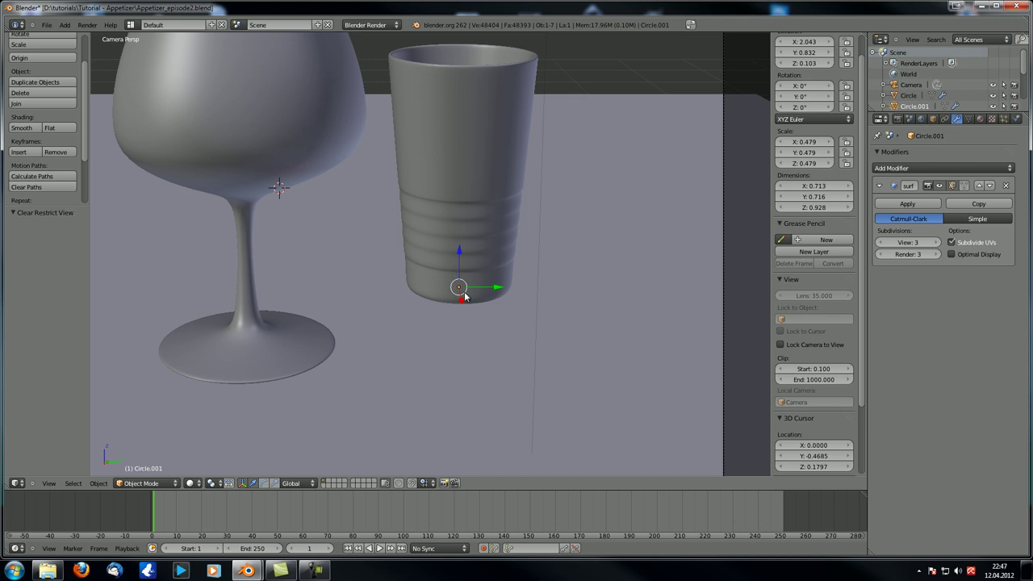
pyautogui.scroll(-3, 484, 232)
# Leave the camera view and save the scene over the existing Appetizer_episode2.blend file
pyautogui.press('KP_0')
pyautogui.scroll(3, 512, 275)
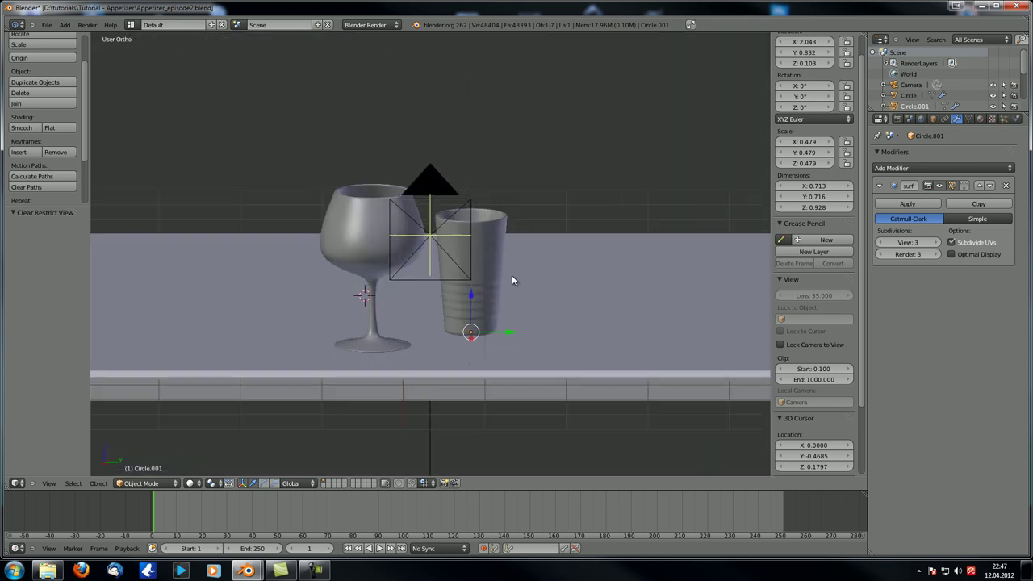
pyautogui.moveTo(512, 280); pyautogui.dragTo(453, 300, button='middle')
pyautogui.hotkey('ctrl', 's')
pyautogui.click(387, 330)
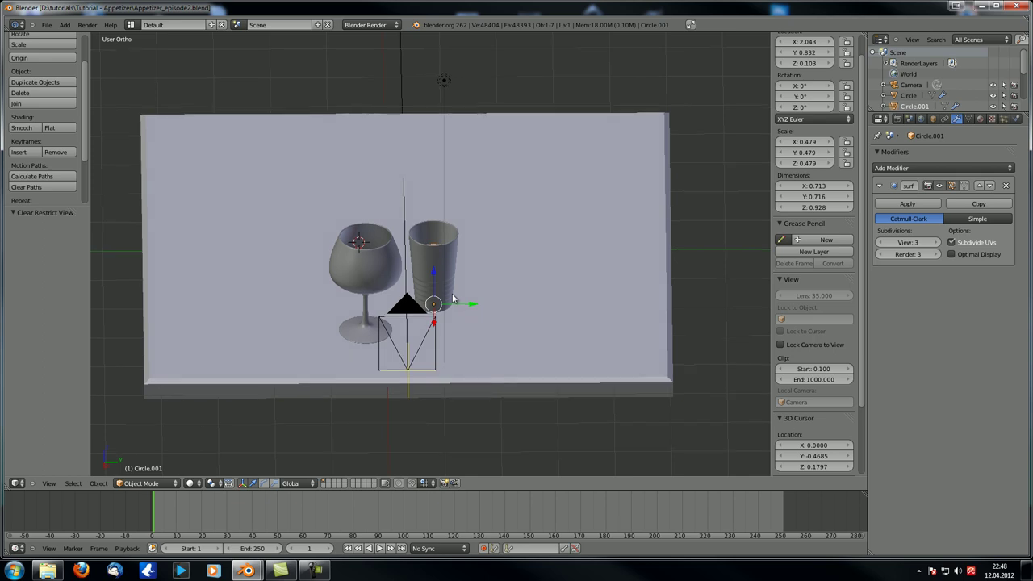